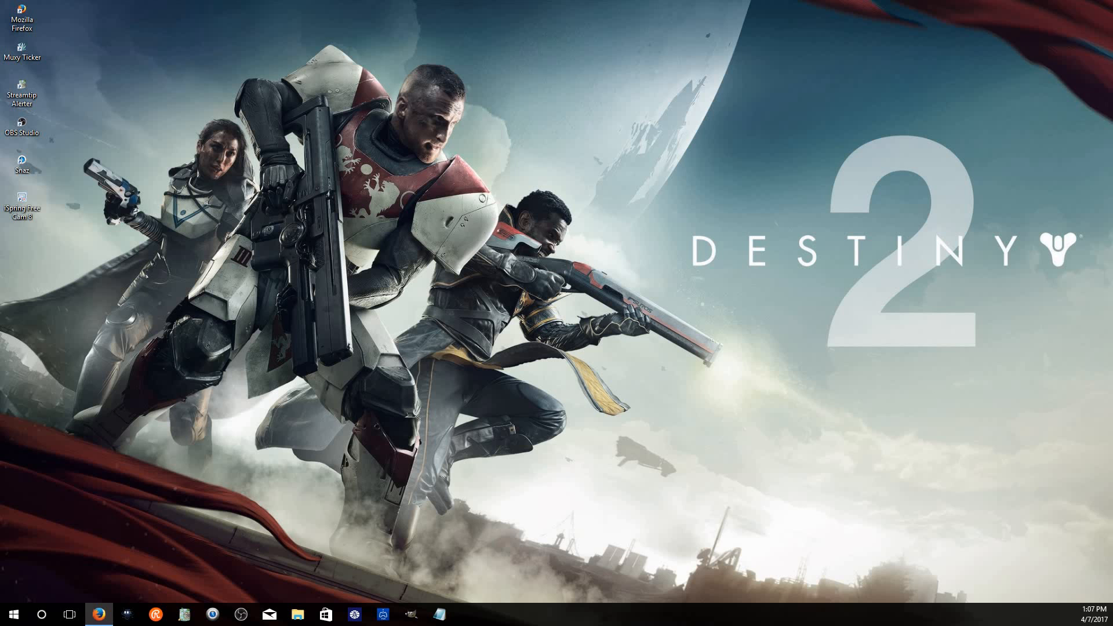
Open the OBS Studio download page and view the available platform downloads
{"action": "left_click_drag", "start_coordinate": [808, 26], "coordinate": [282, 0]}
{"action": "left_click", "coordinate": [405, 8]}
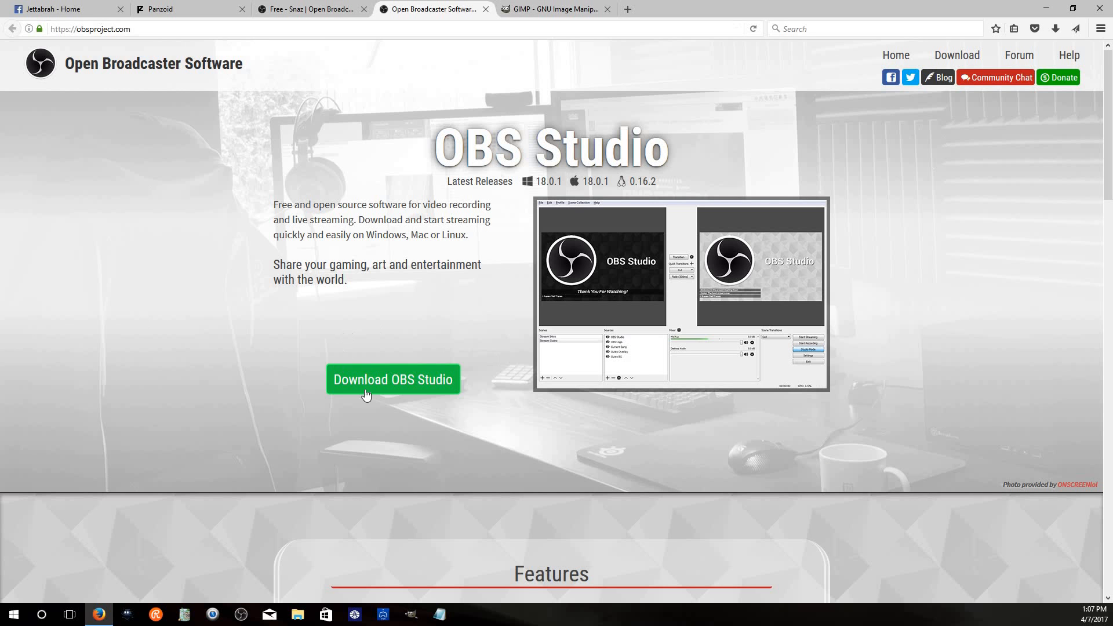
{"action": "left_click", "coordinate": [385, 380]}
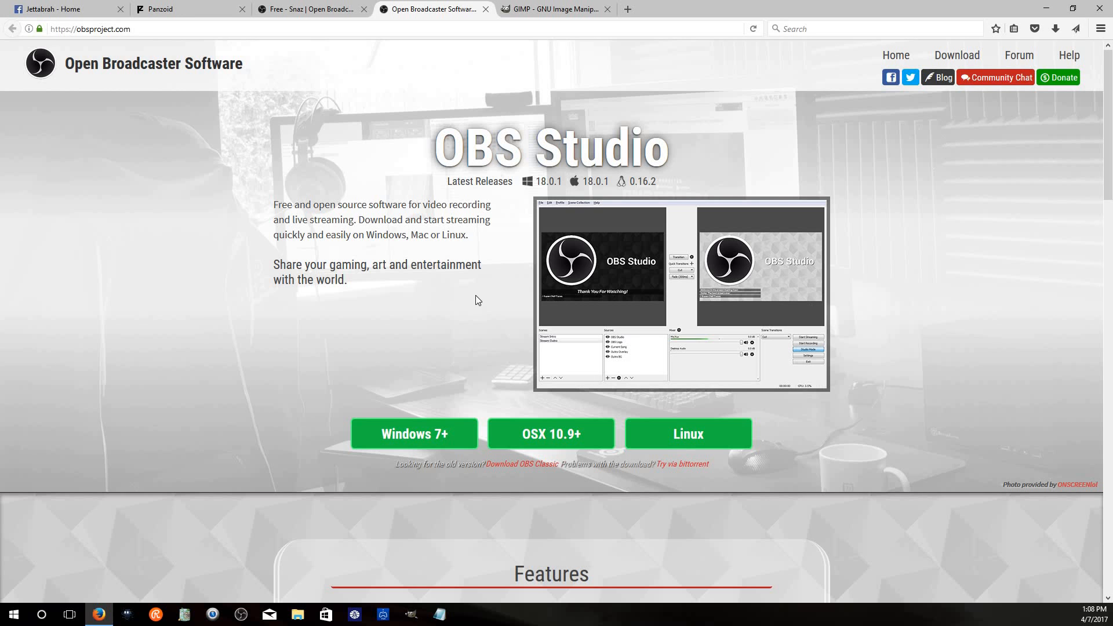
{"action": "left_click", "coordinate": [1042, 7]}
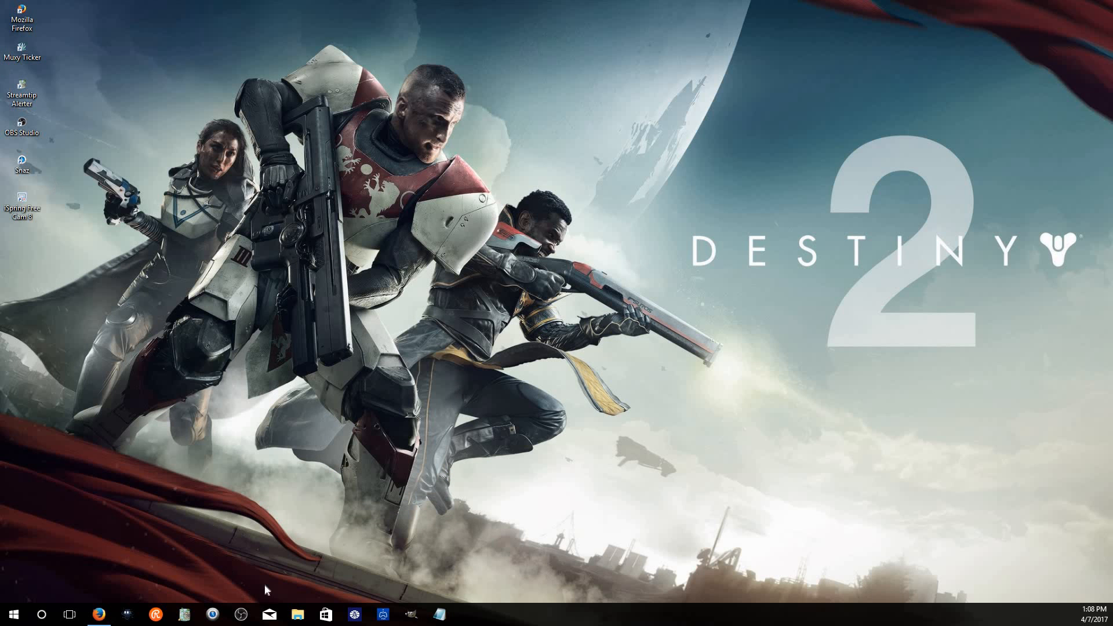
Add a new scene named Facebook in OBS
{"action": "left_click", "coordinate": [241, 614]}
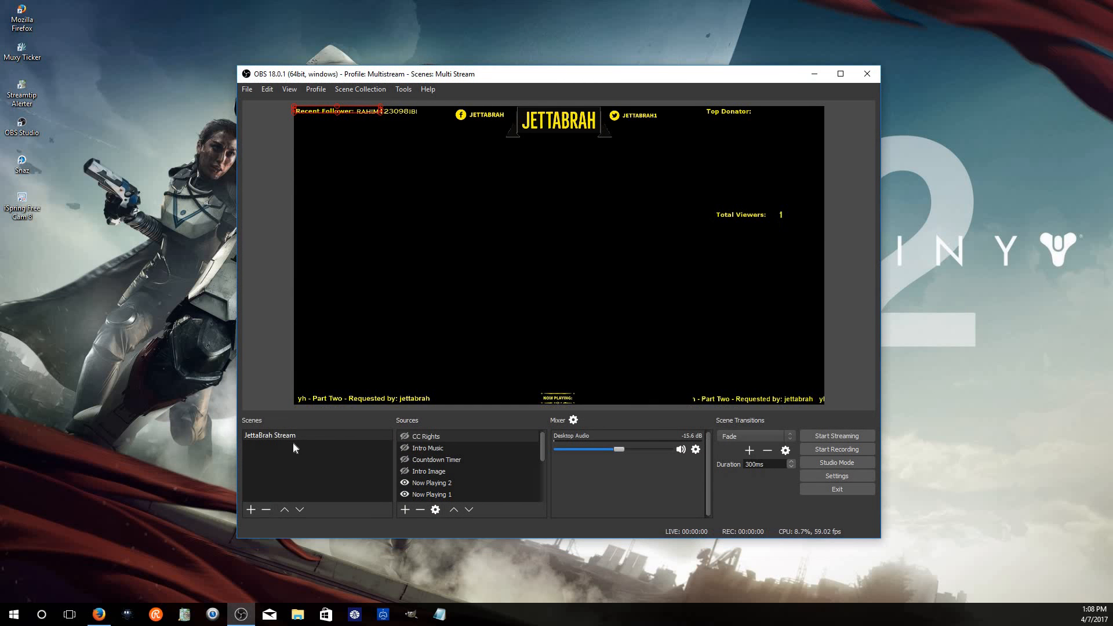
{"action": "left_click", "coordinate": [251, 509]}
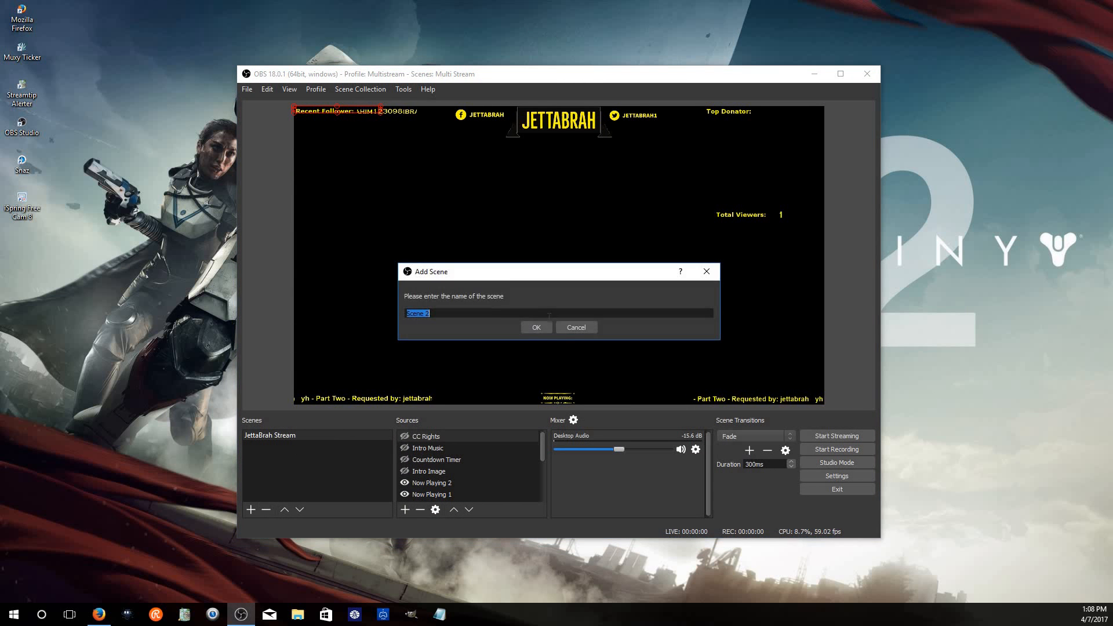
{"action": "type", "text": "Facebook"}
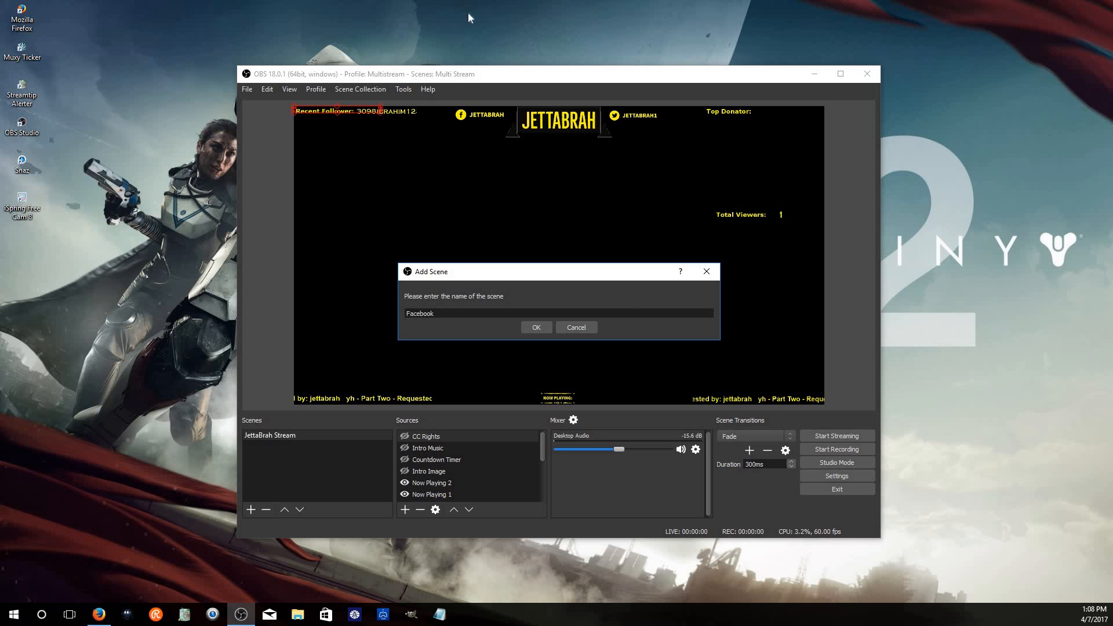
{"action": "left_click", "coordinate": [534, 327]}
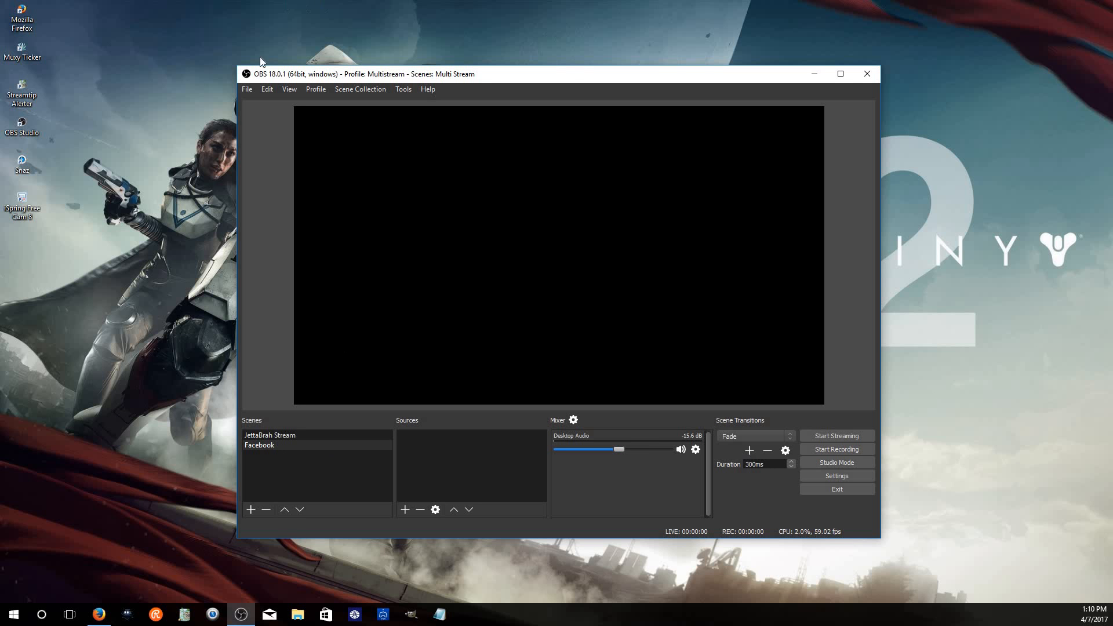
Open a new Firefox window and maximize it
{"action": "left_click_drag", "start_coordinate": [571, 74], "coordinate": [544, 38]}
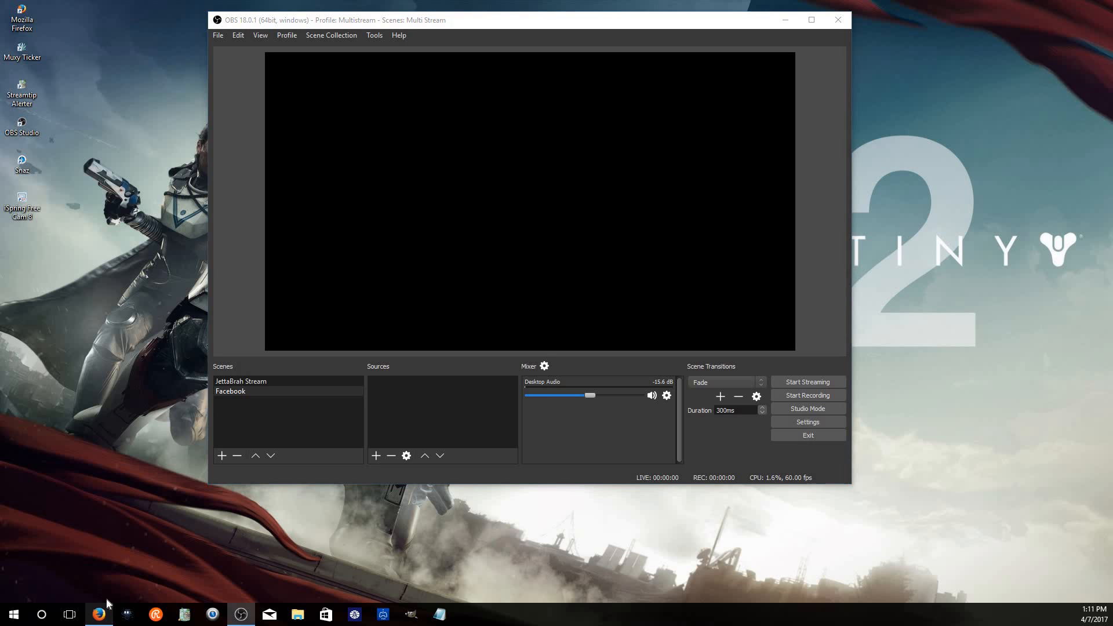
{"action": "right_click", "coordinate": [99, 614]}
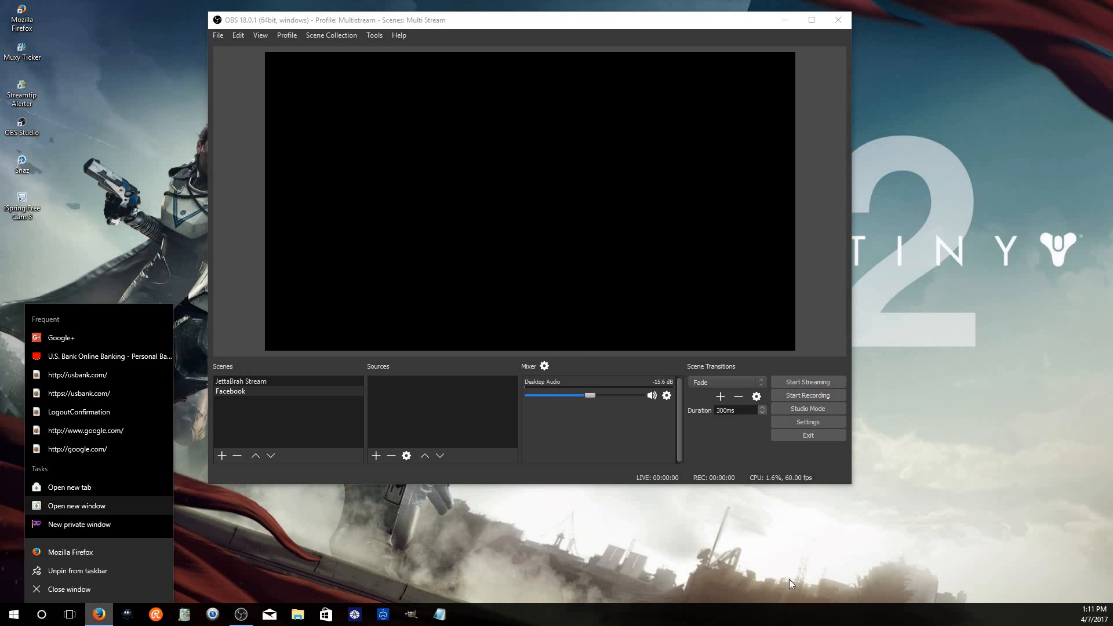
{"action": "left_click", "coordinate": [96, 509]}
{"action": "double_click", "coordinate": [437, 10]}
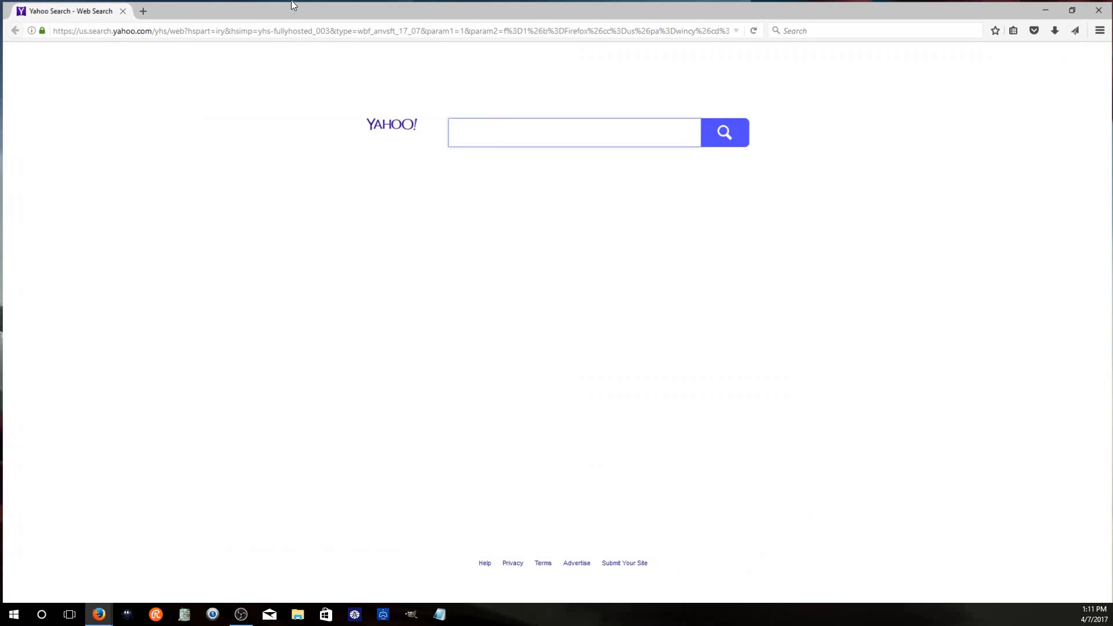
Search the web for twitch from the address bar
{"action": "left_click", "coordinate": [253, 32]}
{"action": "type", "text": "twitc"}
{"action": "key", "text": "BackSpace"}
{"action": "key", "text": "BackSpace"}
{"action": "key", "text": "BackSpace"}
{"action": "key", "text": "BackSpace"}
{"action": "key", "text": "BackSpace"}
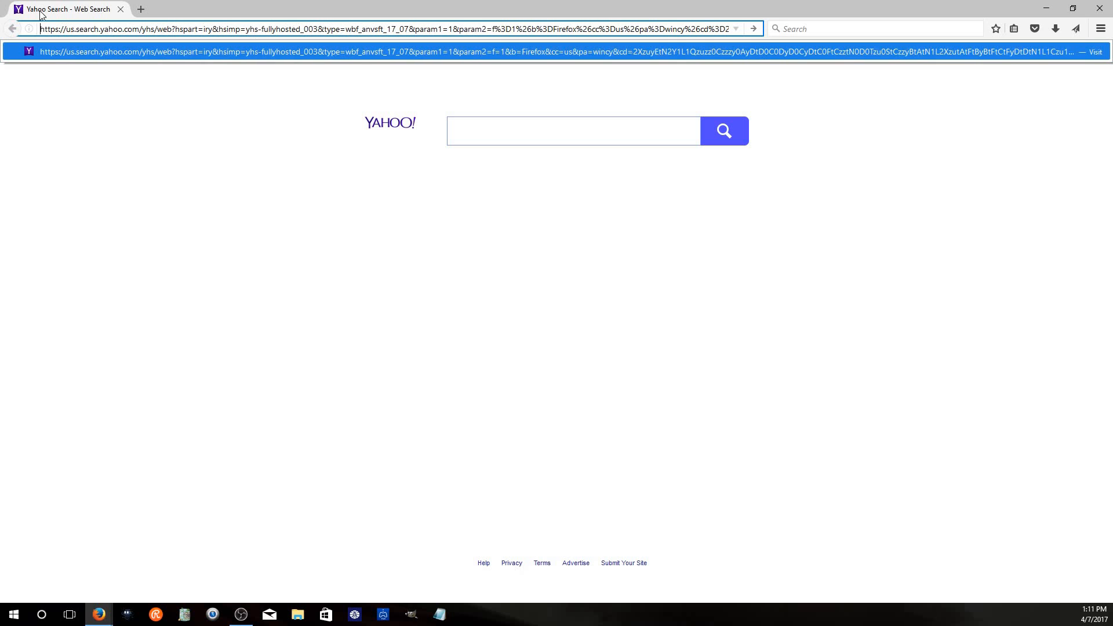
{"action": "double_click", "coordinate": [374, 35]}
{"action": "key", "text": "ctrl+a"}
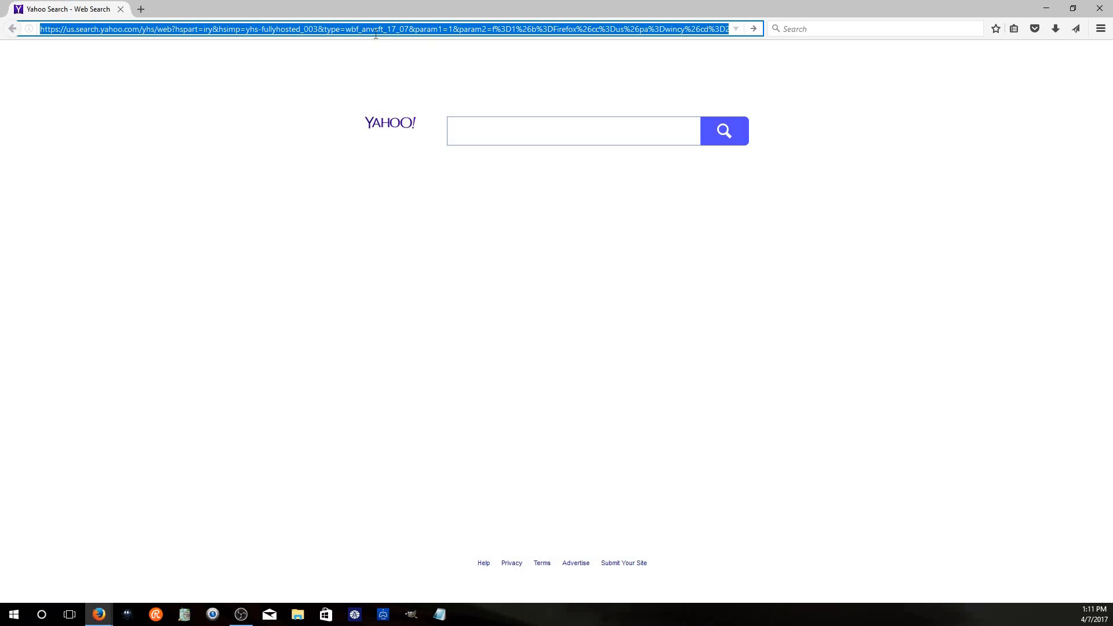
{"action": "type", "text": "twtic"}
{"action": "key", "text": "BackSpace"}
{"action": "key", "text": "BackSpace"}
{"action": "type", "text": "itch"}
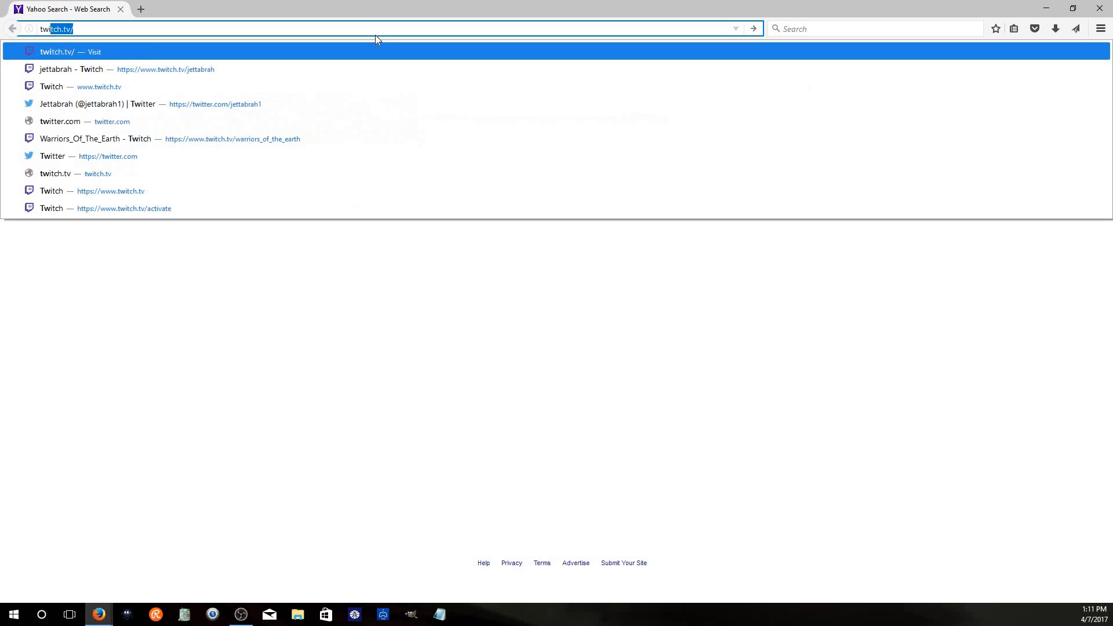
{"action": "key", "text": "Return"}
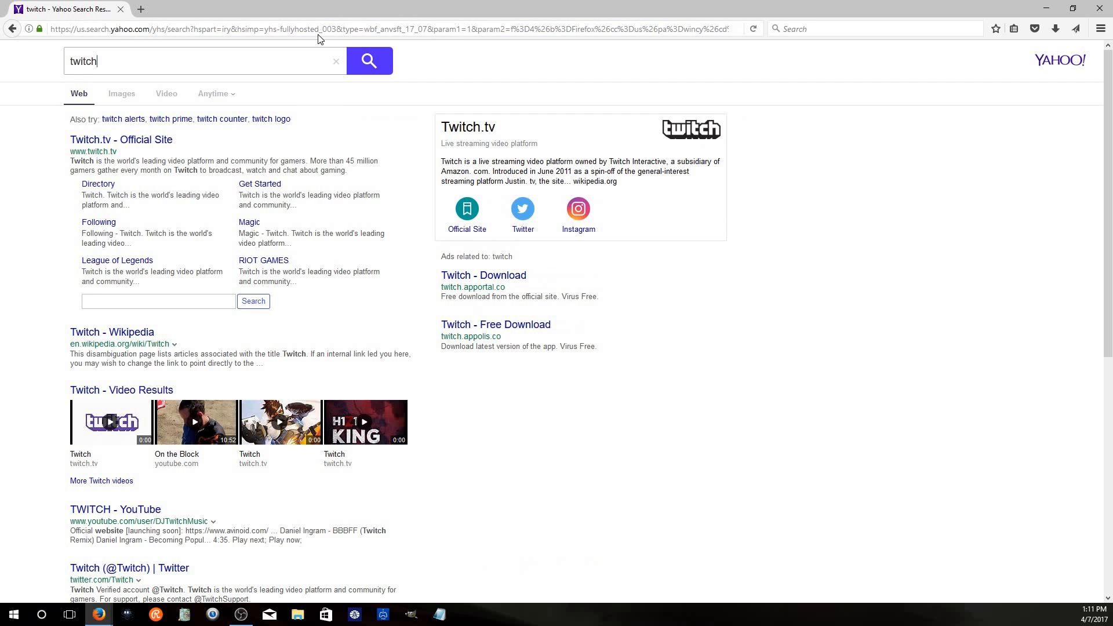
Open the user's Twitch channel page from the twitch.tv address bar suggestions
{"action": "left_click", "coordinate": [322, 29]}
{"action": "left_click", "coordinate": [323, 29]}
{"action": "triple_click", "coordinate": [323, 29]}
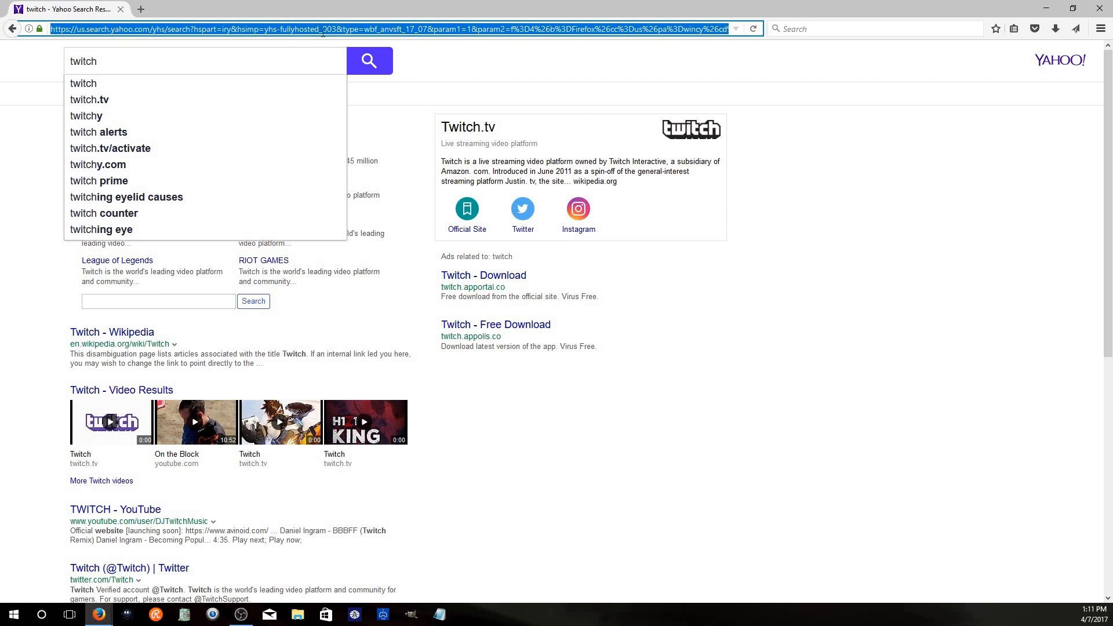
{"action": "type", "text": "t"}
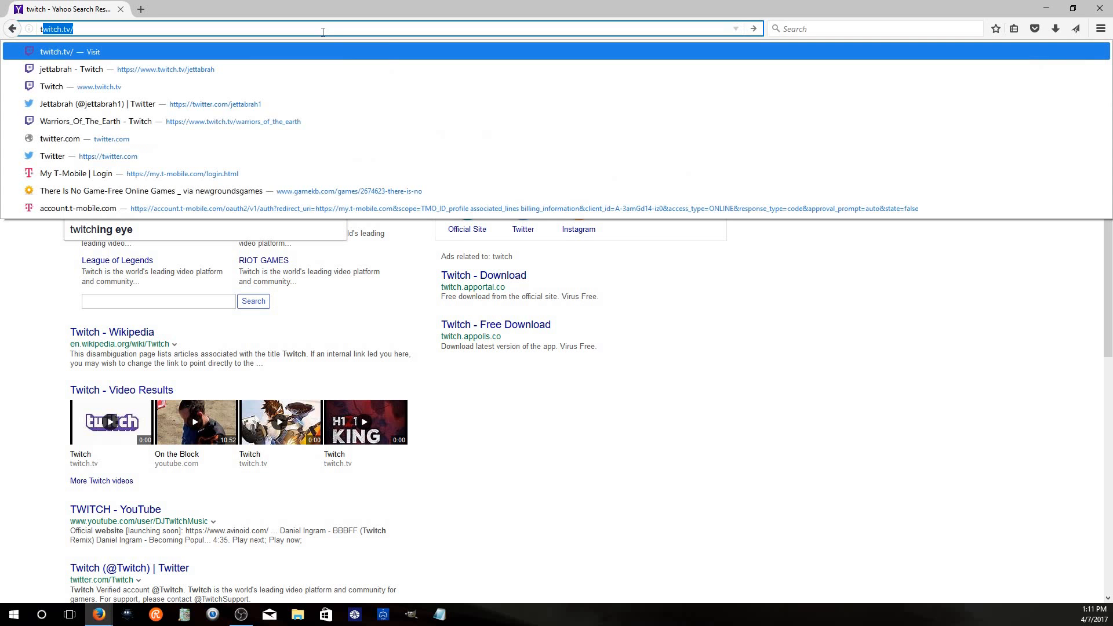
{"action": "type", "text": "witch"}
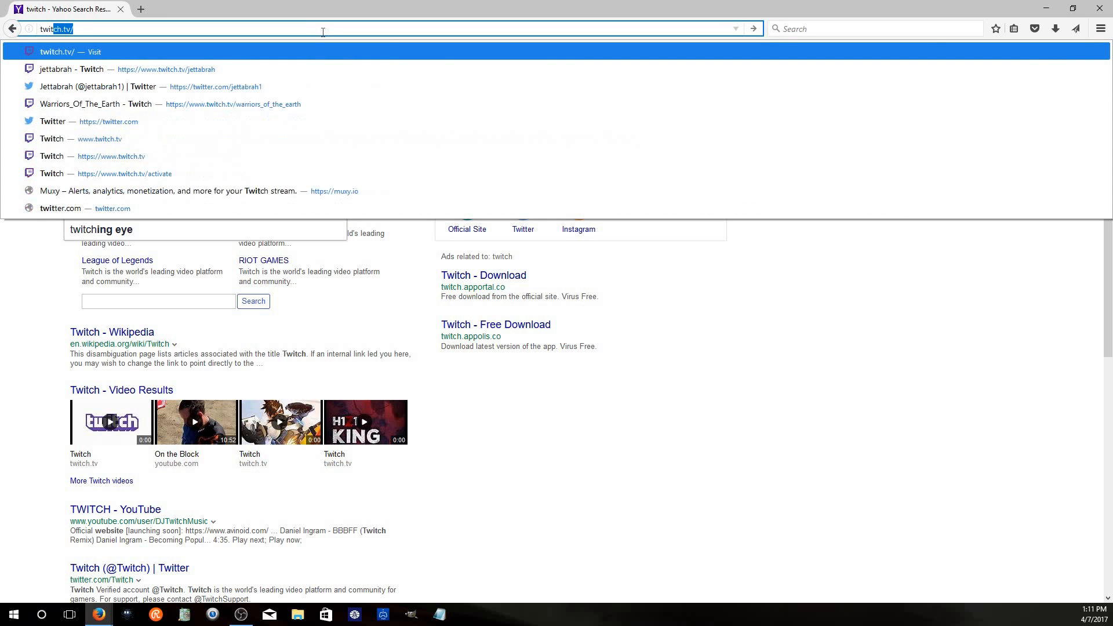
{"action": "key", "text": "BackSpace"}
{"action": "type", "text": "."}
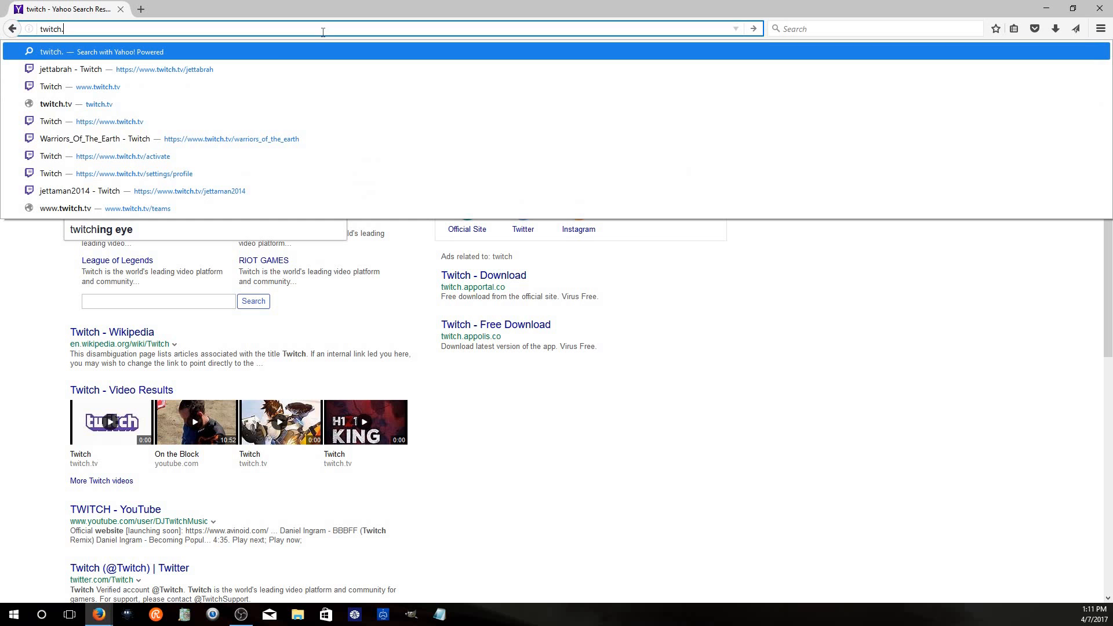
{"action": "type", "text": "tv"}
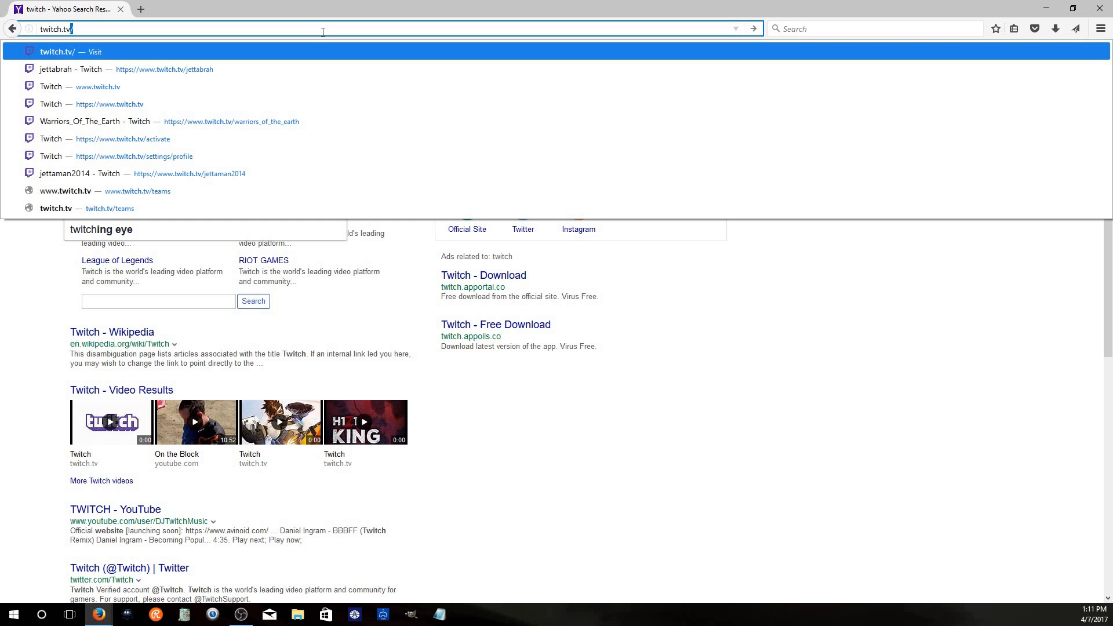
{"action": "key", "text": "Down"}
{"action": "key", "text": "Down"}
{"action": "key", "text": "Down"}
{"action": "key", "text": "Down"}
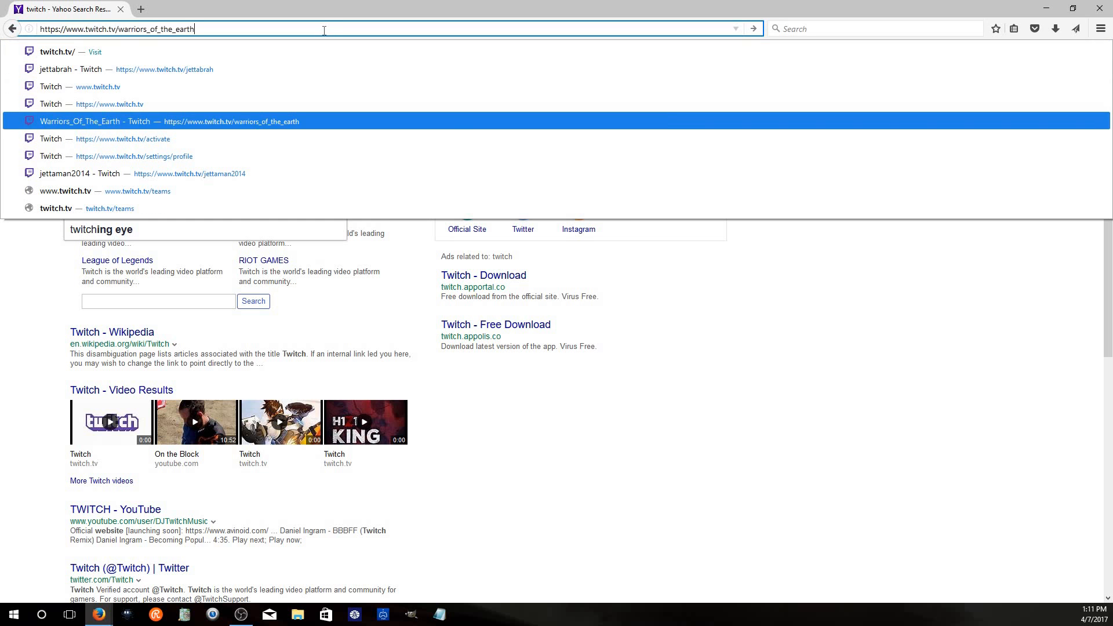
{"action": "key", "text": "Return"}
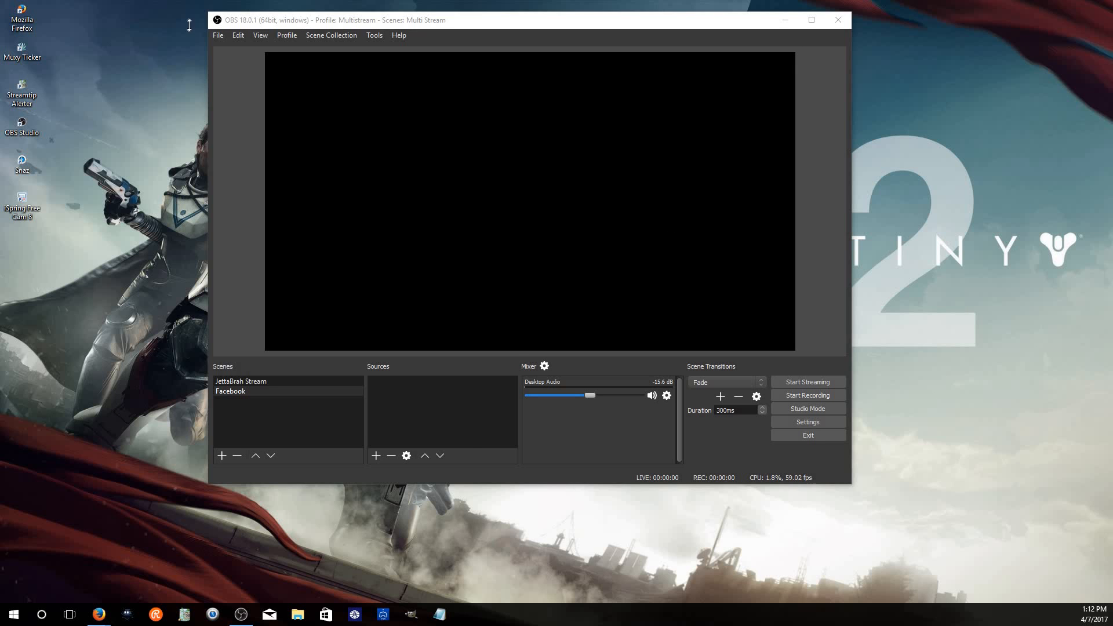
Reposition the OBS window and bring the Twitch browser window forward
{"action": "left_click_drag", "start_coordinate": [411, 18], "coordinate": [281, 30]}
{"action": "left_click_drag", "start_coordinate": [382, 25], "coordinate": [554, 8]}
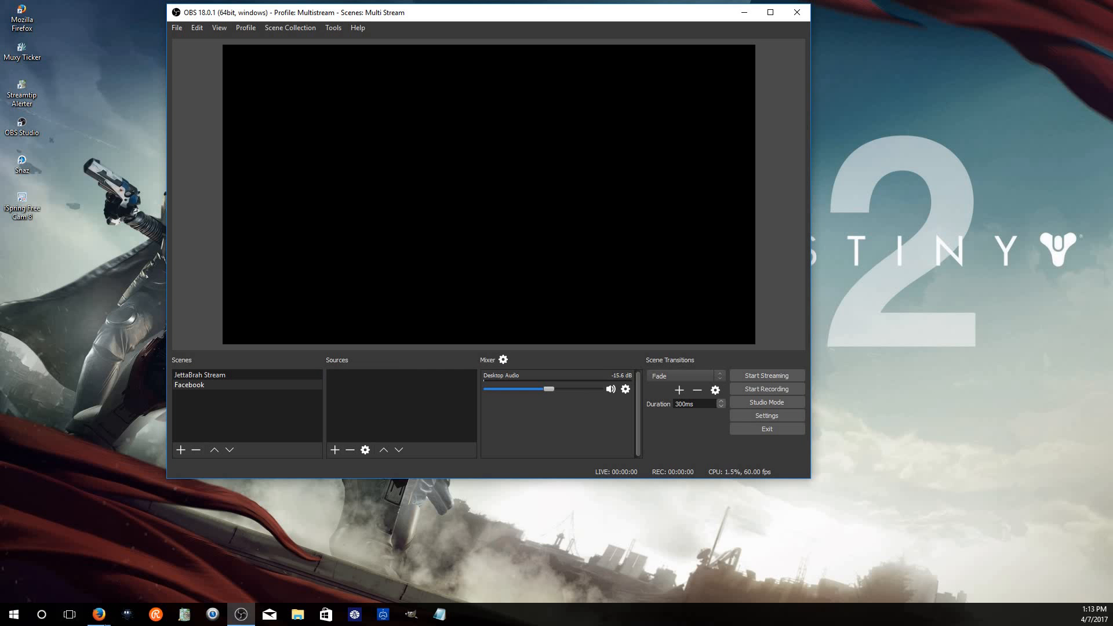
{"action": "mouse_move", "coordinate": [99, 614]}
{"action": "left_click", "coordinate": [188, 565]}
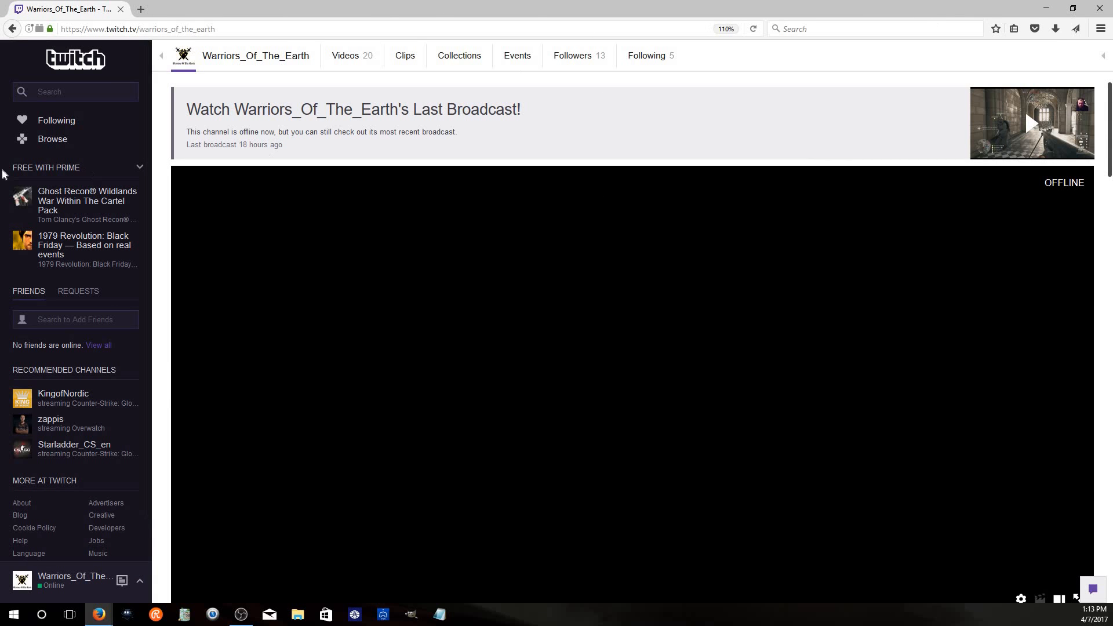
{"action": "left_click", "coordinate": [1056, 7]}
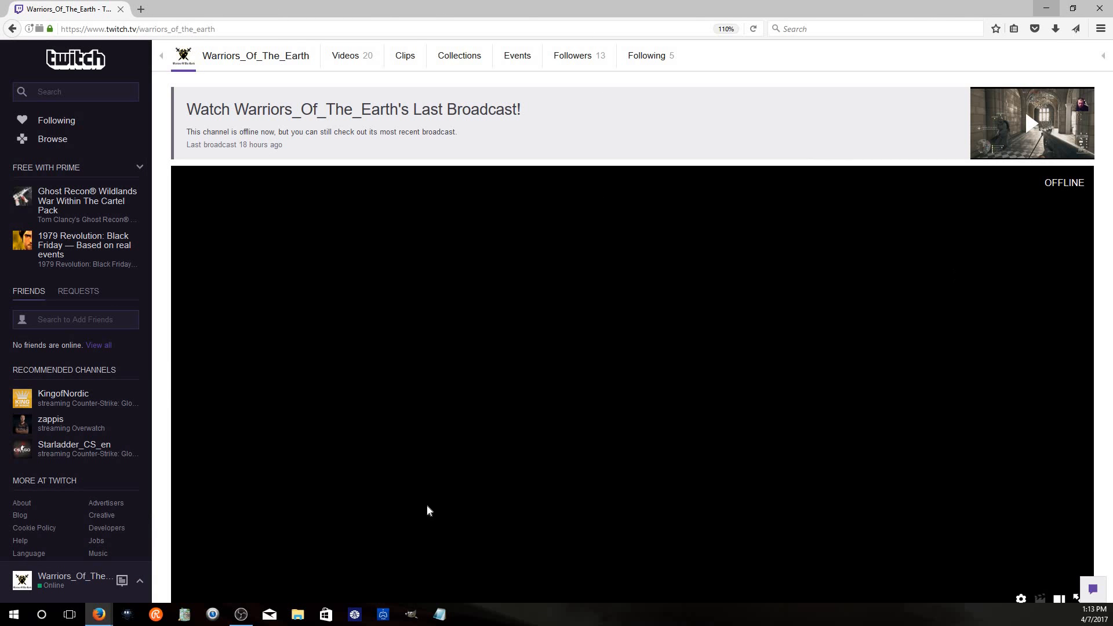
Add a new Window Capture source to the Facebook scene
{"action": "left_click", "coordinate": [332, 452]}
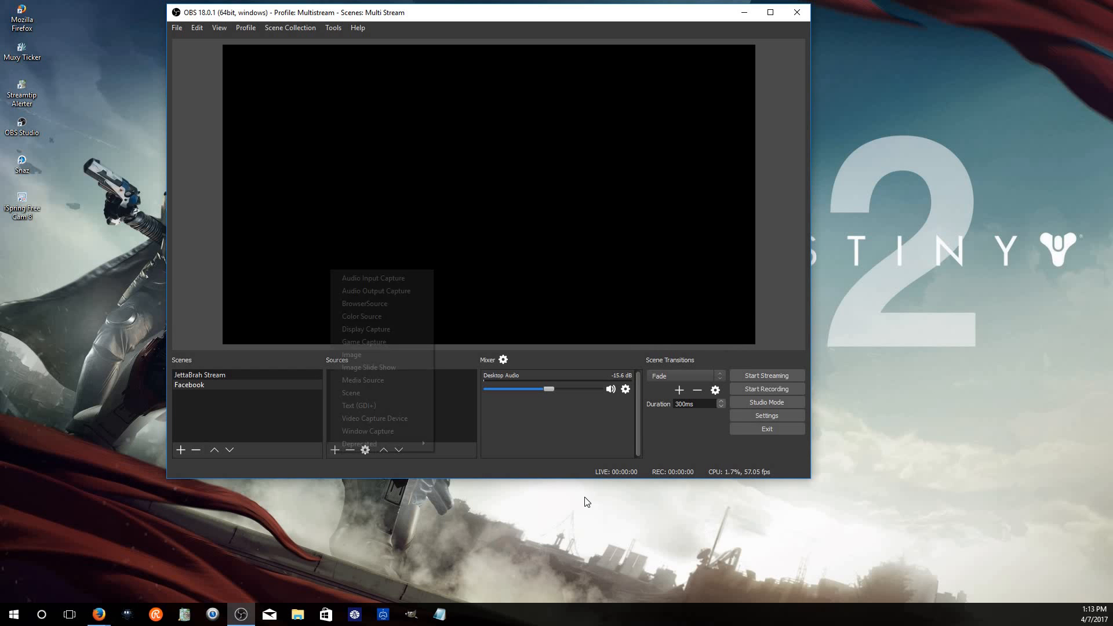
{"action": "key", "text": "Return"}
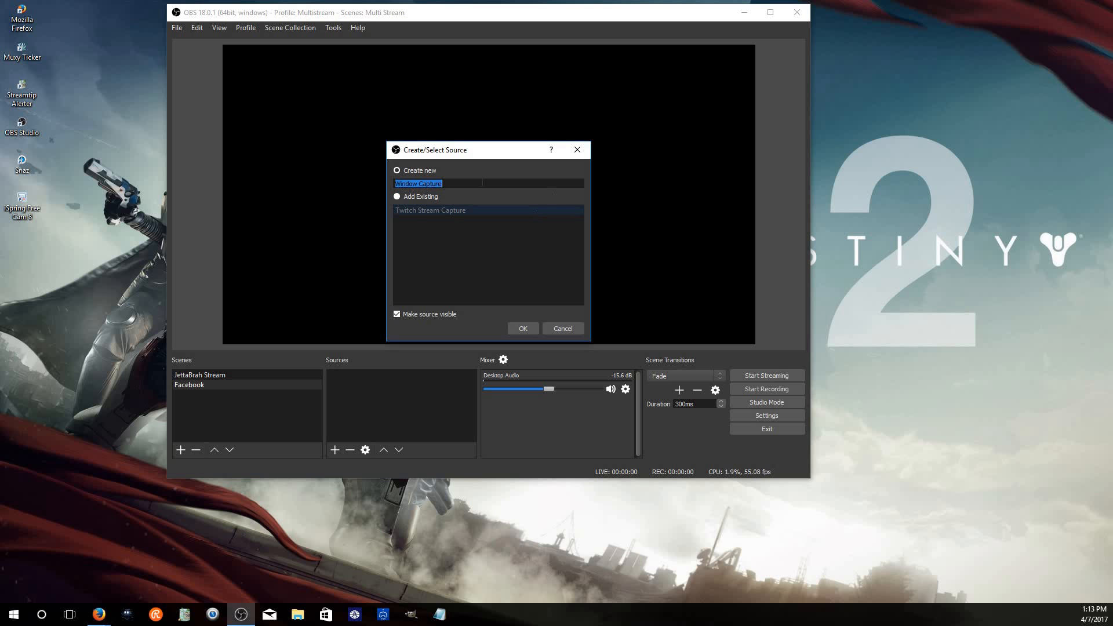
{"action": "left_click", "coordinate": [402, 196]}
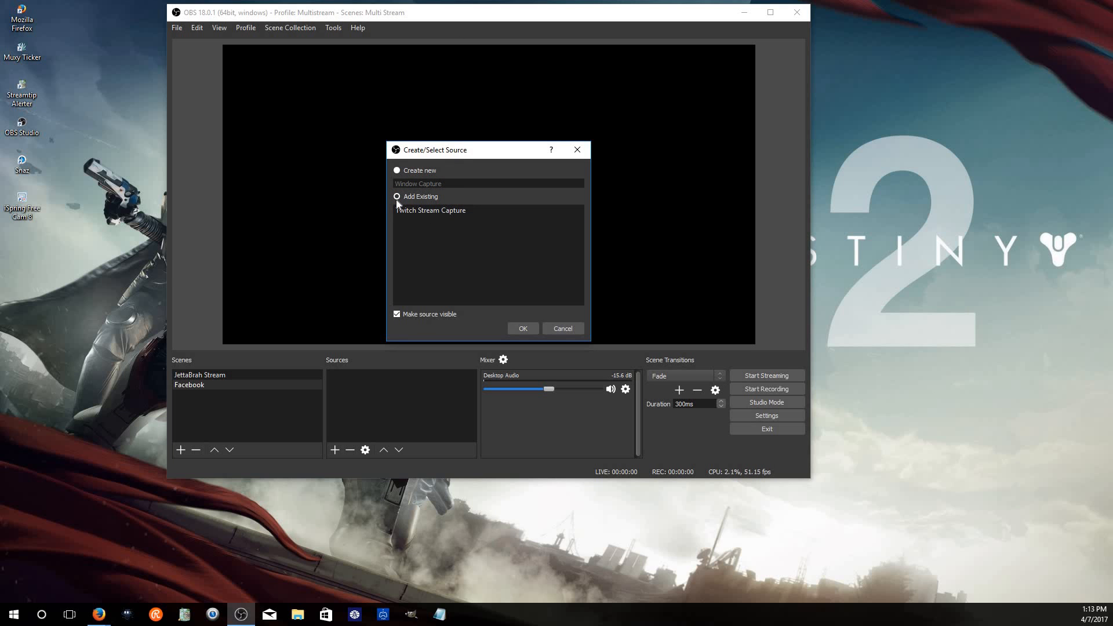
{"action": "left_click", "coordinate": [428, 171]}
{"action": "left_click", "coordinate": [514, 328]}
Try to pick the browser window in the capture's window list, and cancel the properties dialog
{"action": "left_click", "coordinate": [422, 323]}
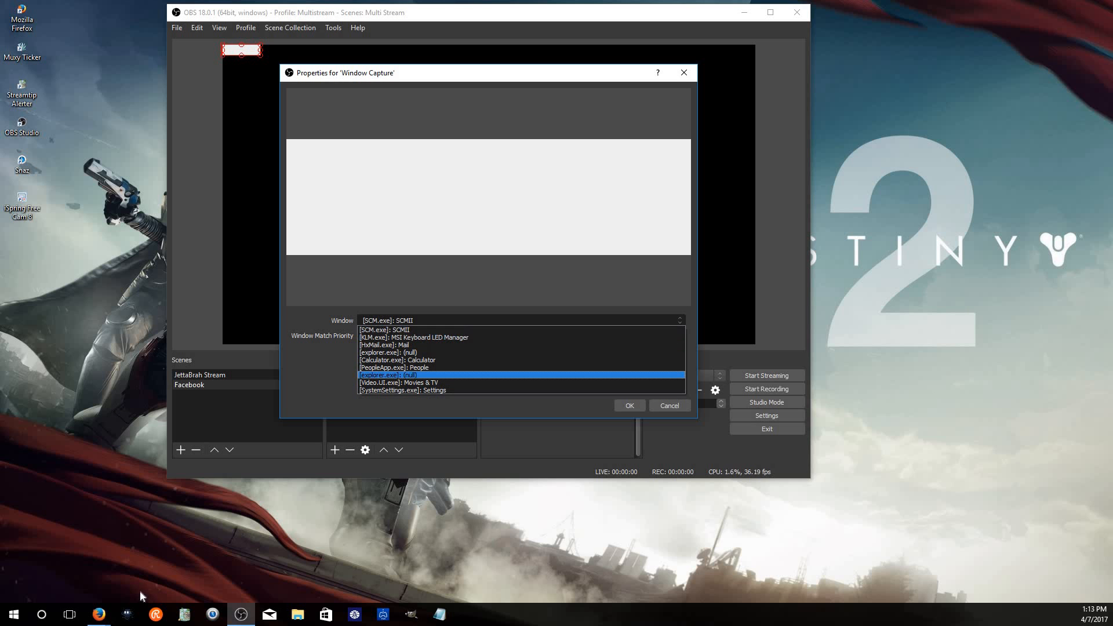
{"action": "left_click", "coordinate": [98, 614]}
{"action": "left_click", "coordinate": [209, 551]}
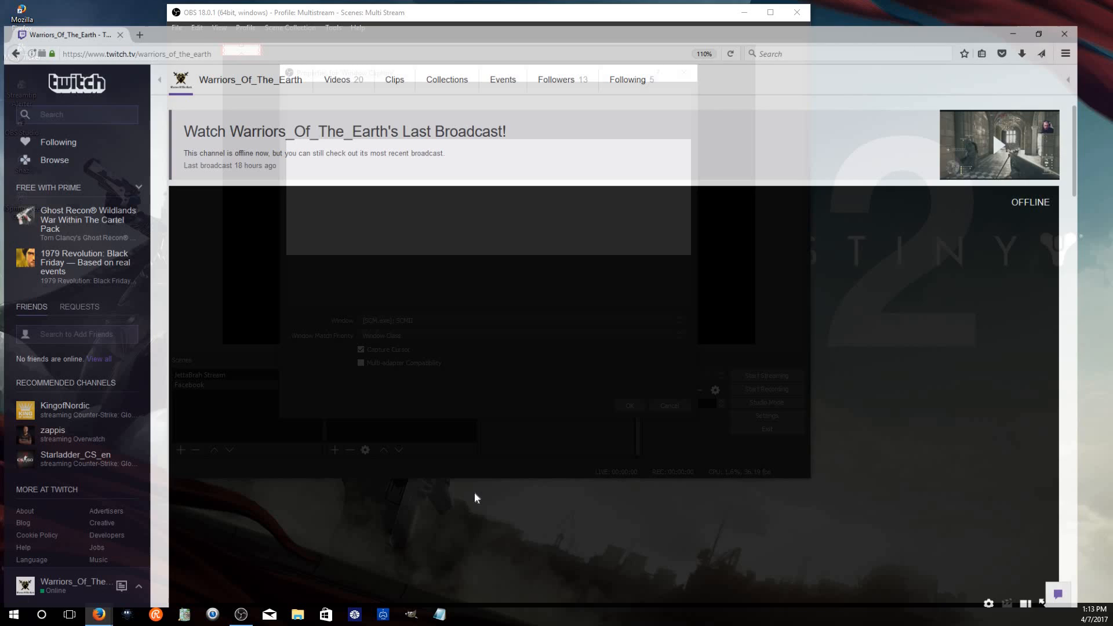
{"action": "left_click", "coordinate": [241, 614]}
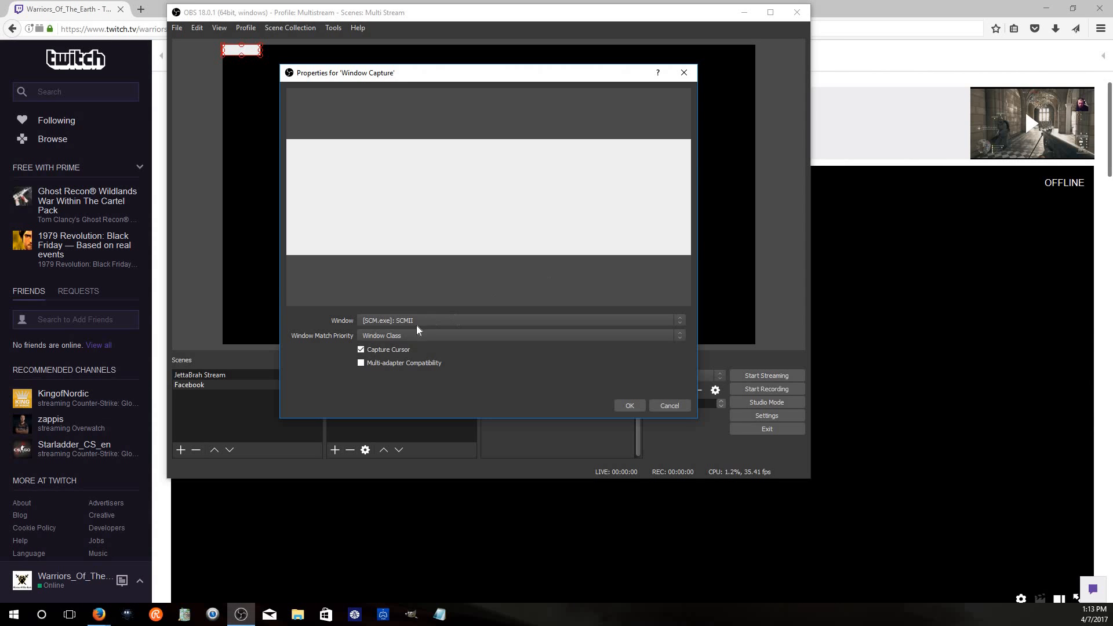
{"action": "left_click", "coordinate": [429, 323]}
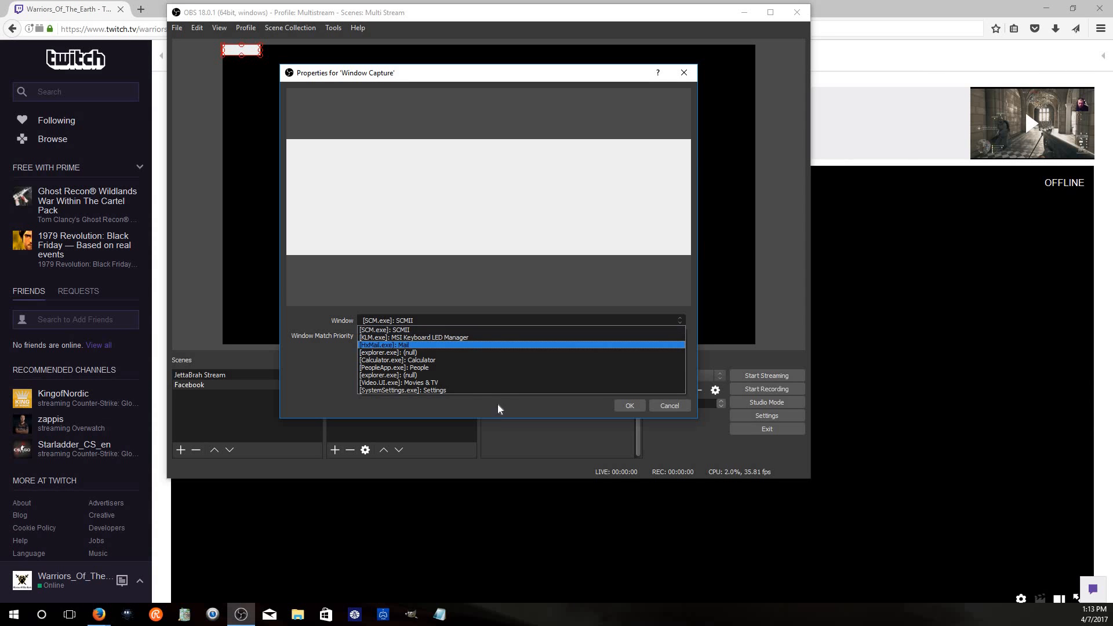
{"action": "left_click", "coordinate": [669, 406]}
Set the Window Capture source's window to the Firefox Twitch window and confirm
{"action": "left_click", "coordinate": [388, 380]}
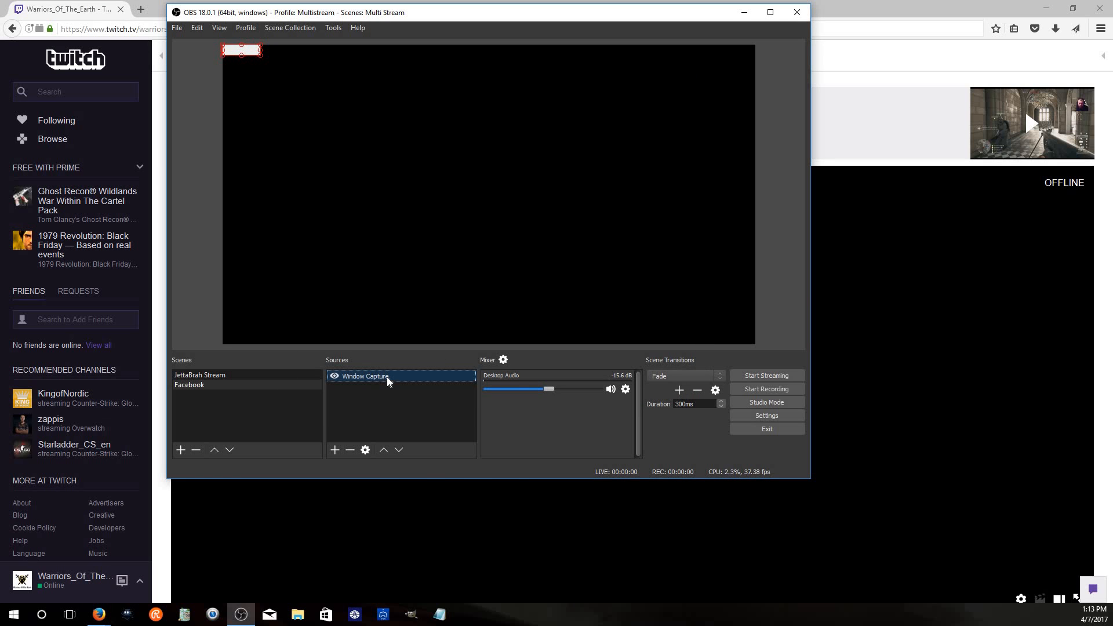
{"action": "right_click", "coordinate": [380, 377]}
{"action": "double_click", "coordinate": [383, 377]}
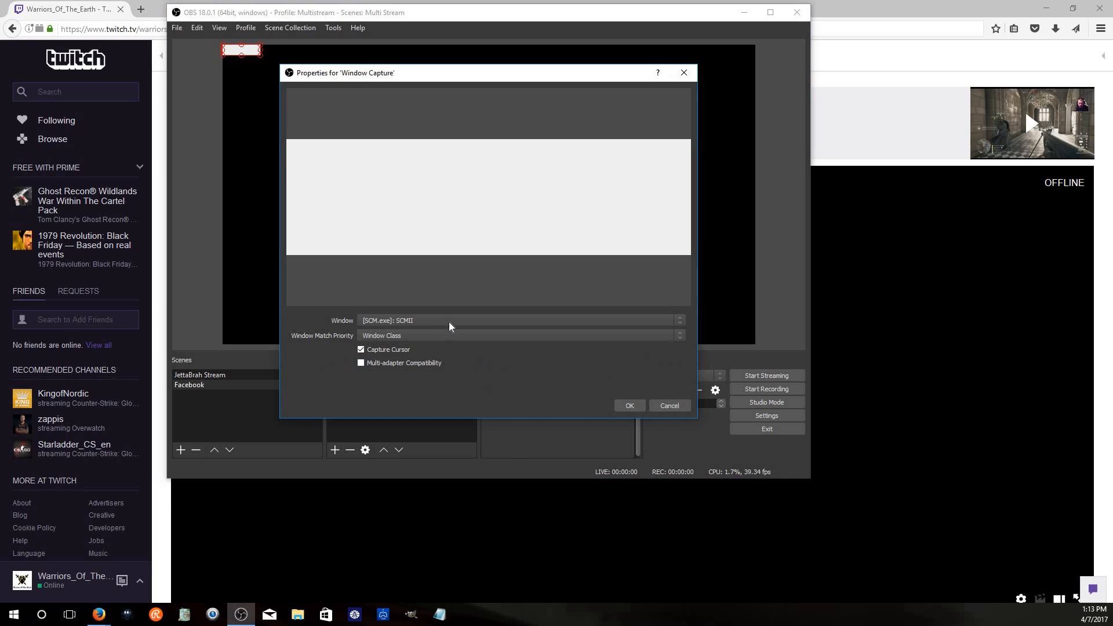
{"action": "left_click", "coordinate": [449, 325]}
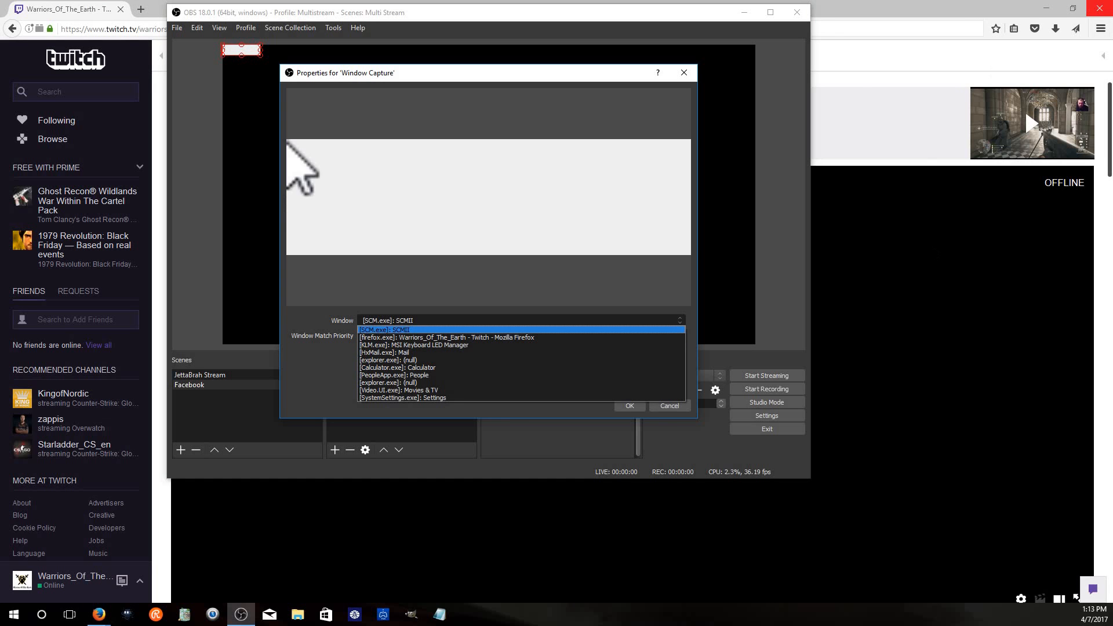
{"action": "left_click", "coordinate": [521, 342]}
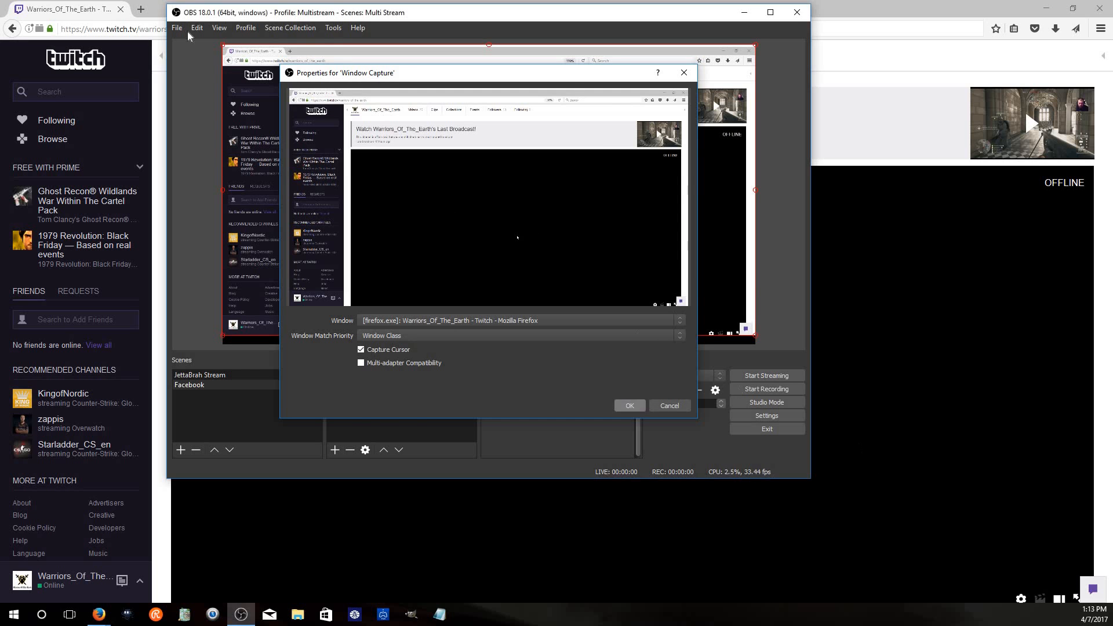
{"action": "key", "text": "Return"}
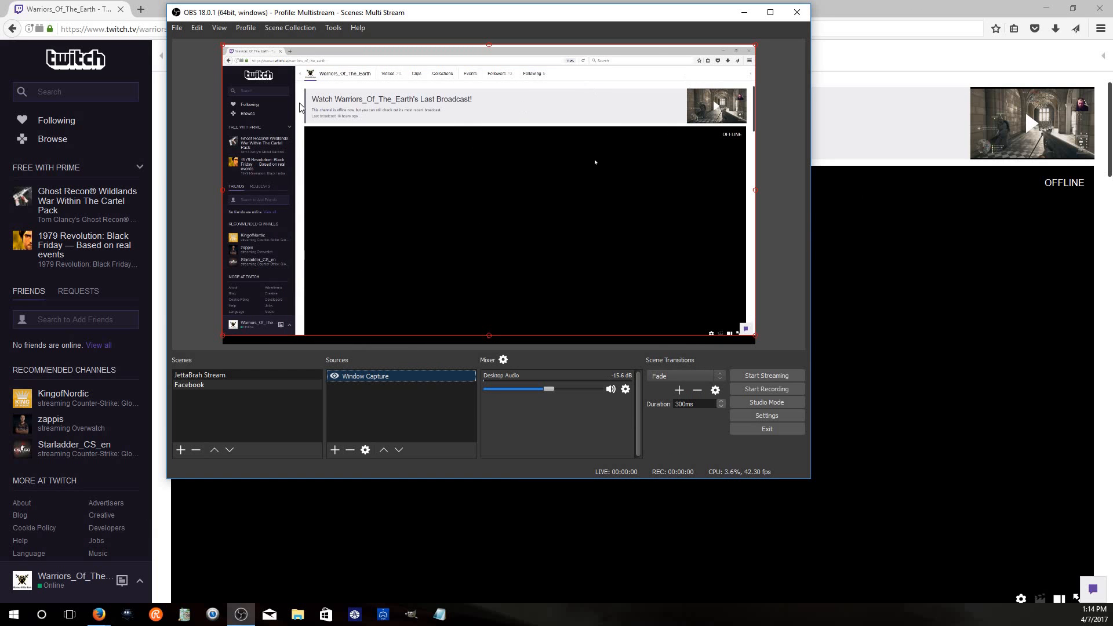
Reposition the OBS window and minimize the Twitch browser window
{"action": "left_click_drag", "start_coordinate": [667, 13], "coordinate": [724, 21]}
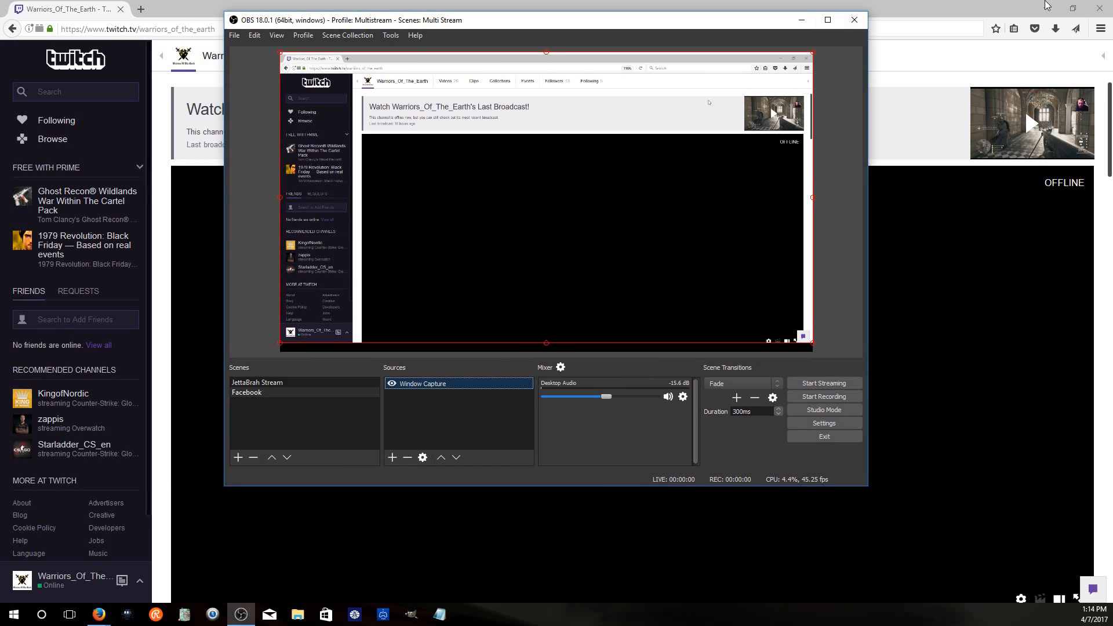
{"action": "left_click", "coordinate": [1072, 8]}
{"action": "left_click_drag", "start_coordinate": [594, 11], "coordinate": [645, 20]}
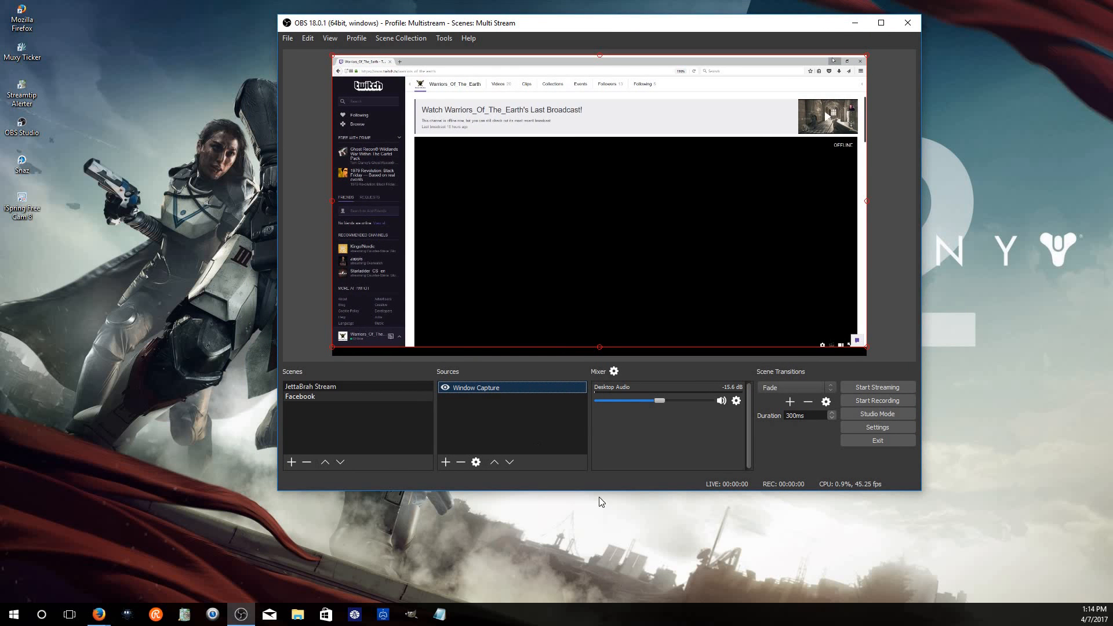
Add the existing Stream Overlay image source to the Facebook scene
{"action": "mouse_move", "coordinate": [237, 614]}
{"action": "left_click", "coordinate": [445, 462]}
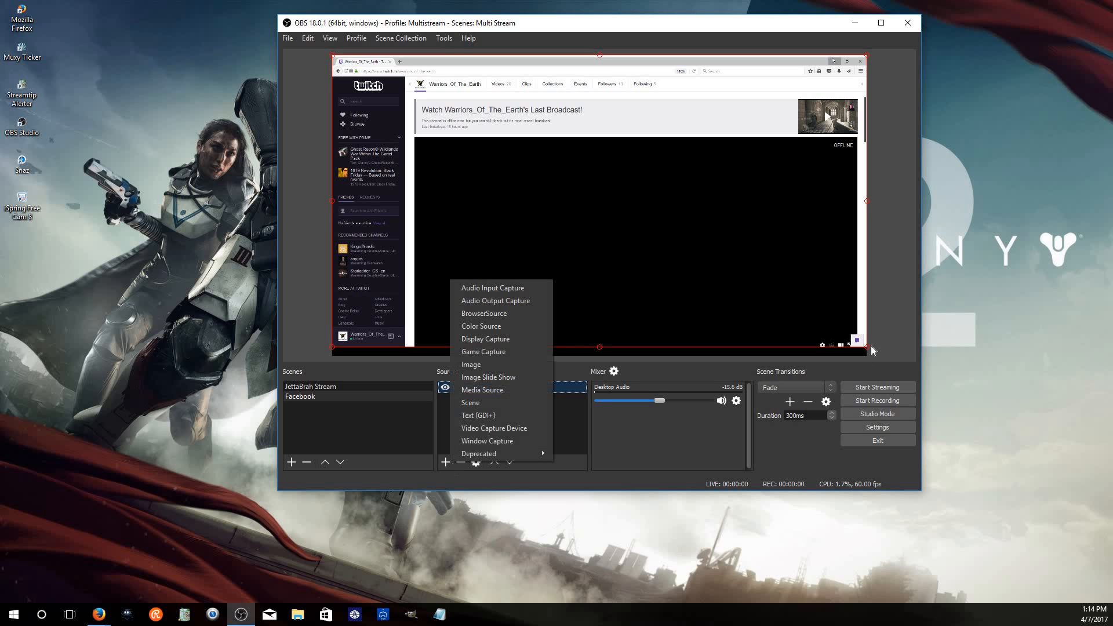
{"action": "left_click", "coordinate": [534, 365]}
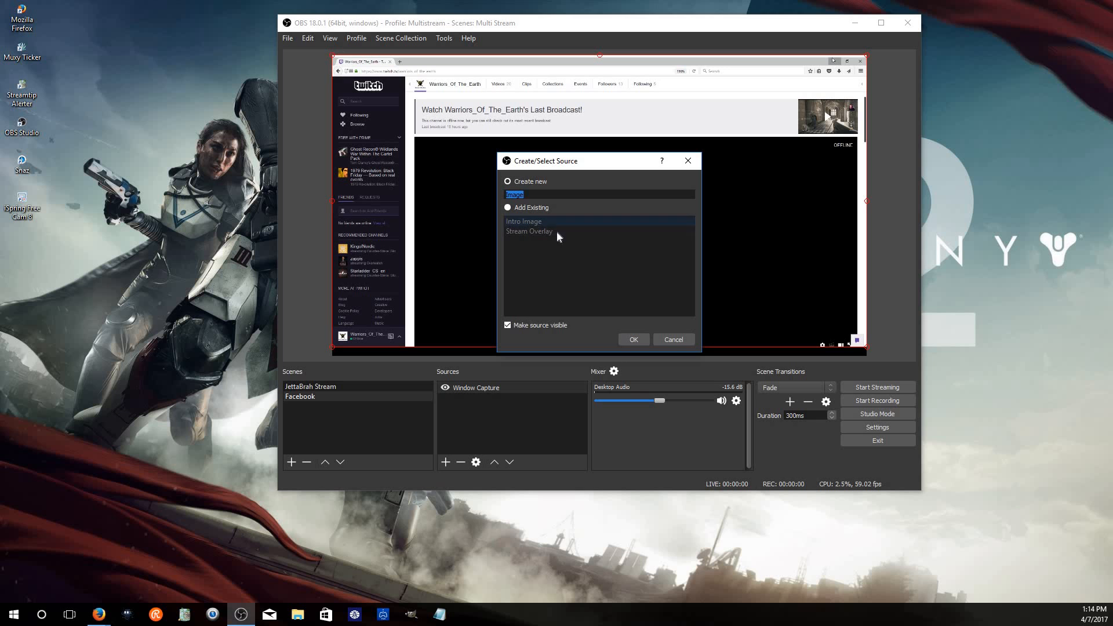
{"action": "left_click", "coordinate": [536, 230]}
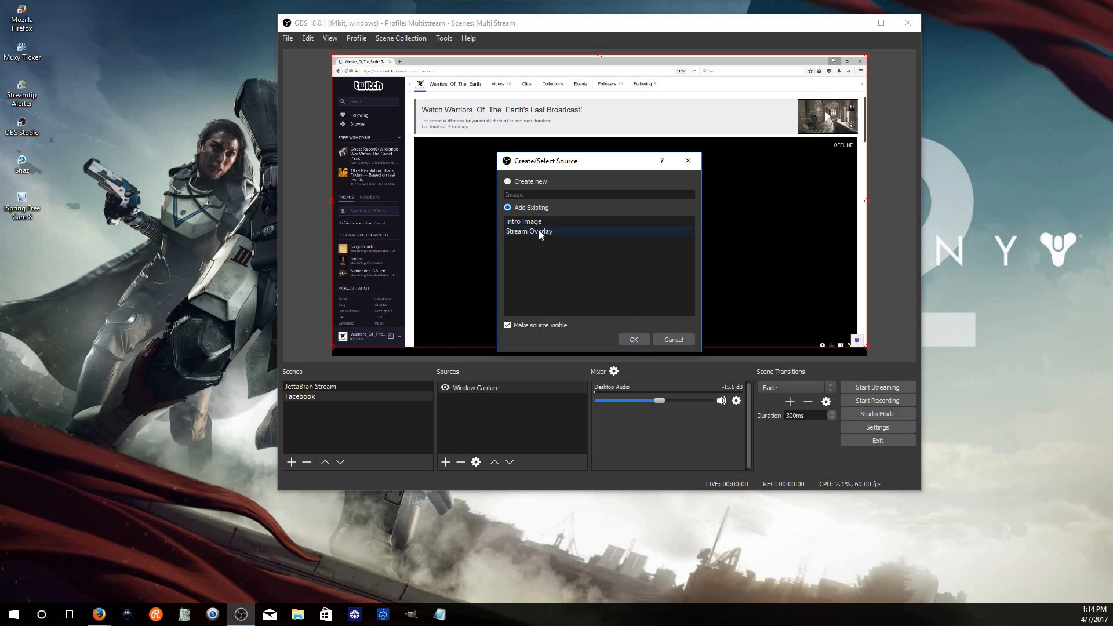
{"action": "left_click", "coordinate": [633, 339]}
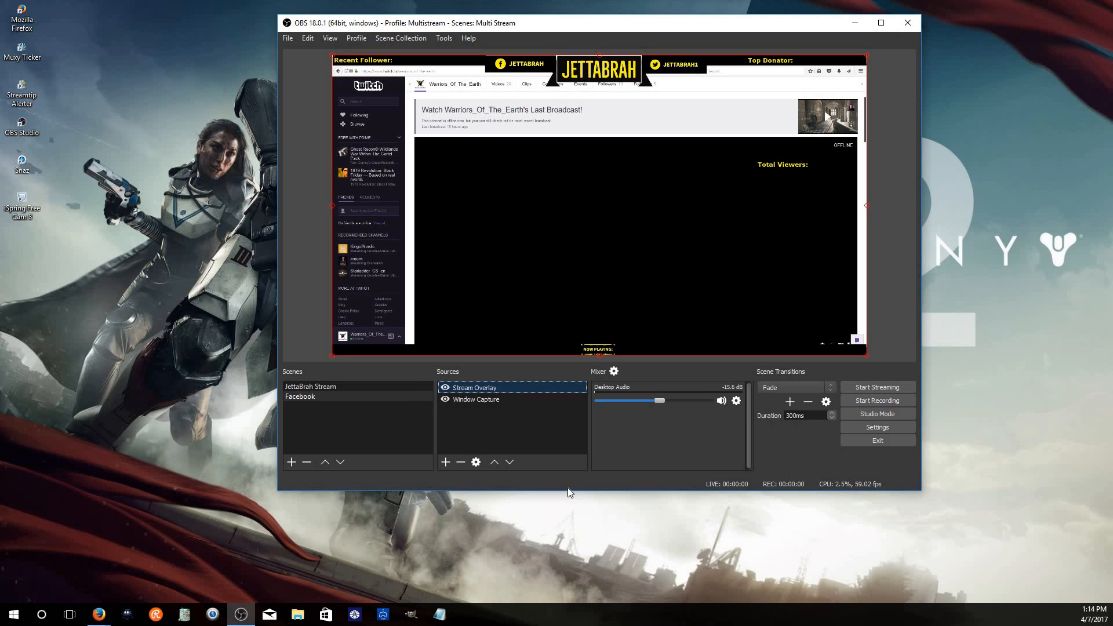
Add a new Image source named Image and close its properties without choosing a file
{"action": "left_click", "coordinate": [444, 461]}
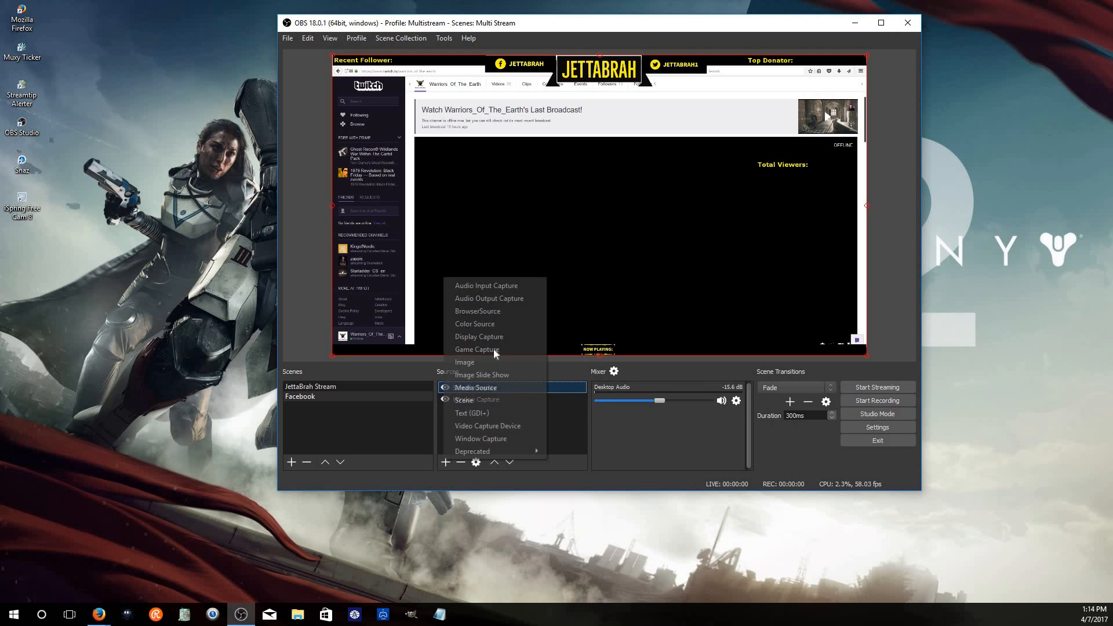
{"action": "left_click", "coordinate": [500, 362]}
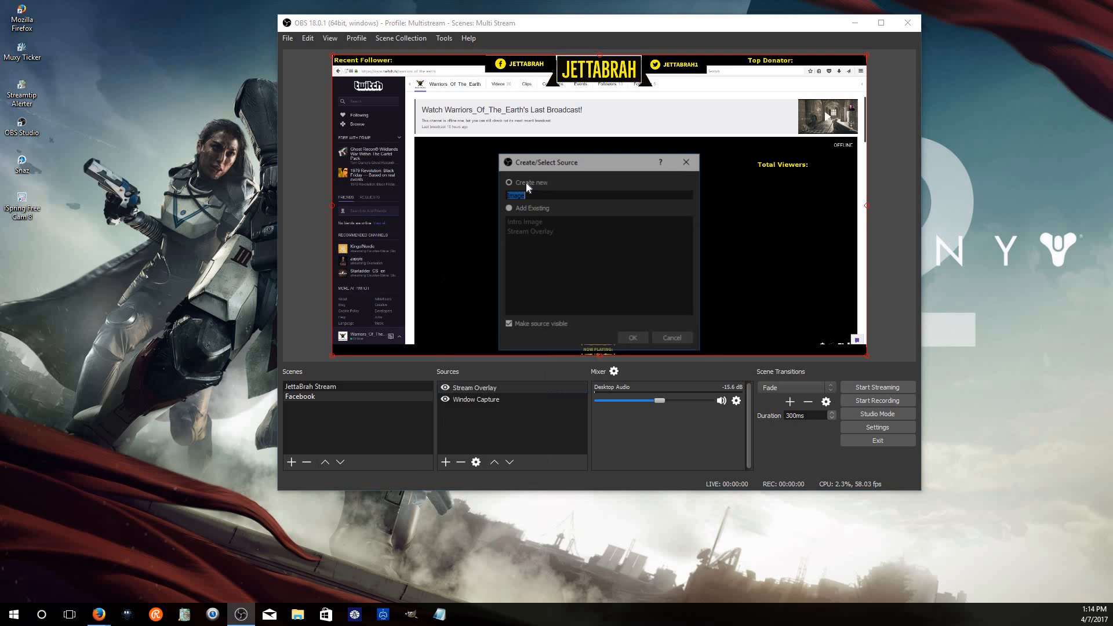
{"action": "left_click", "coordinate": [631, 341]}
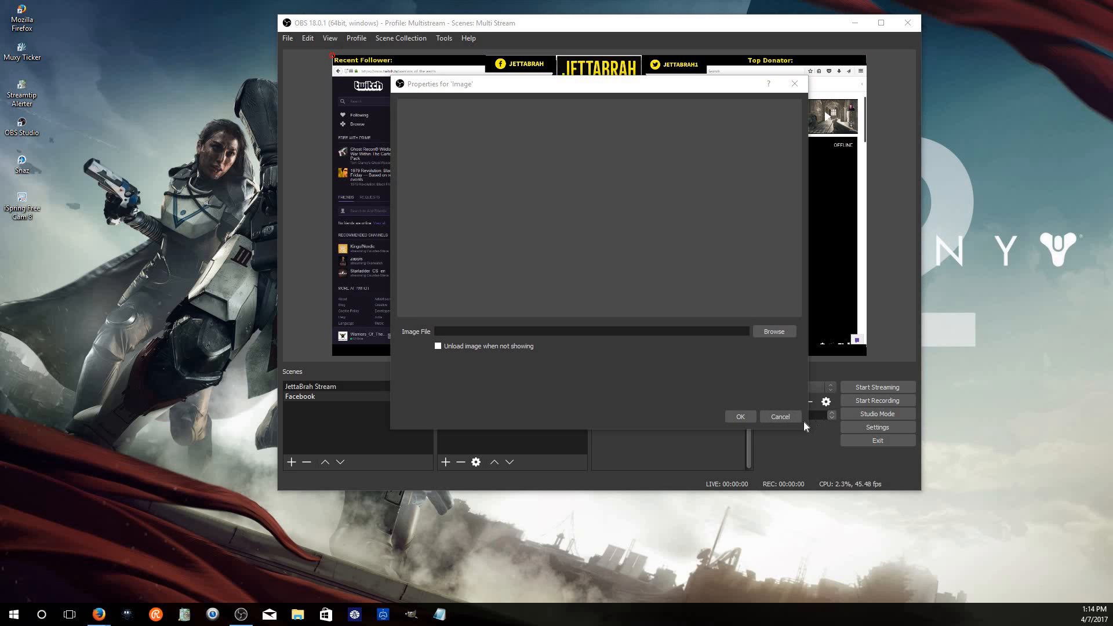
{"action": "left_click", "coordinate": [794, 416]}
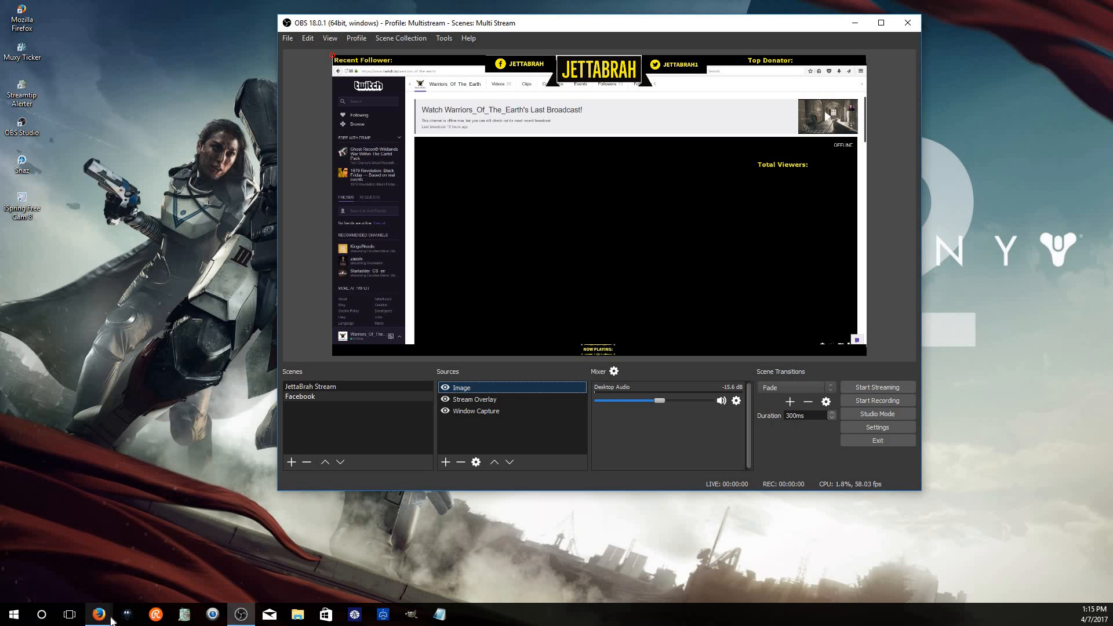
Bring up the browser and open the GIMP website tab
{"action": "left_click", "coordinate": [91, 612]}
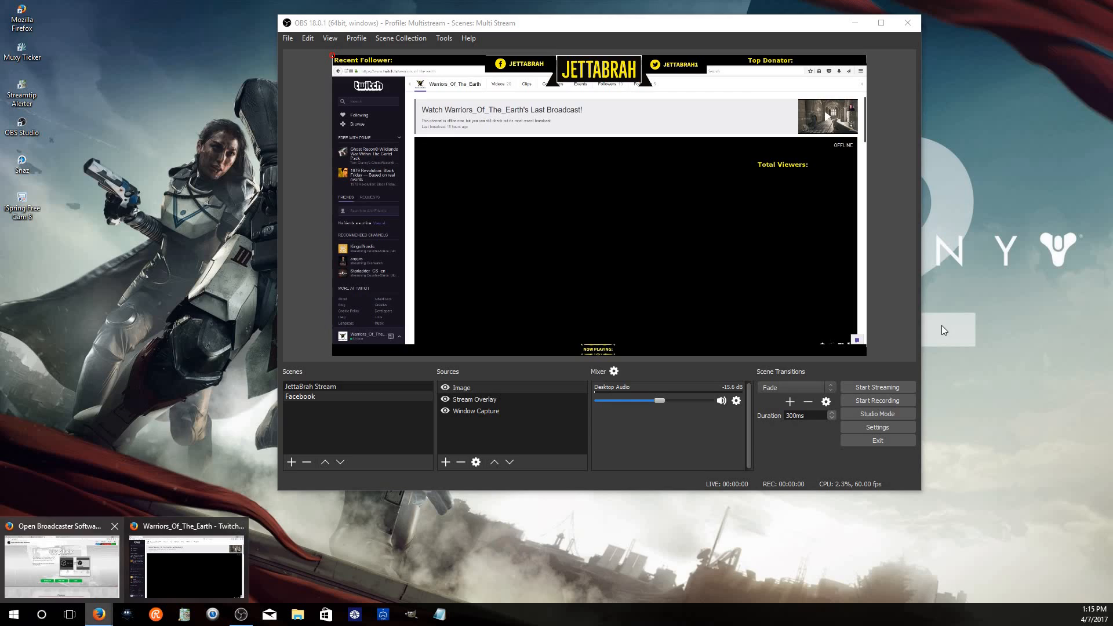
{"action": "left_click", "coordinate": [62, 551]}
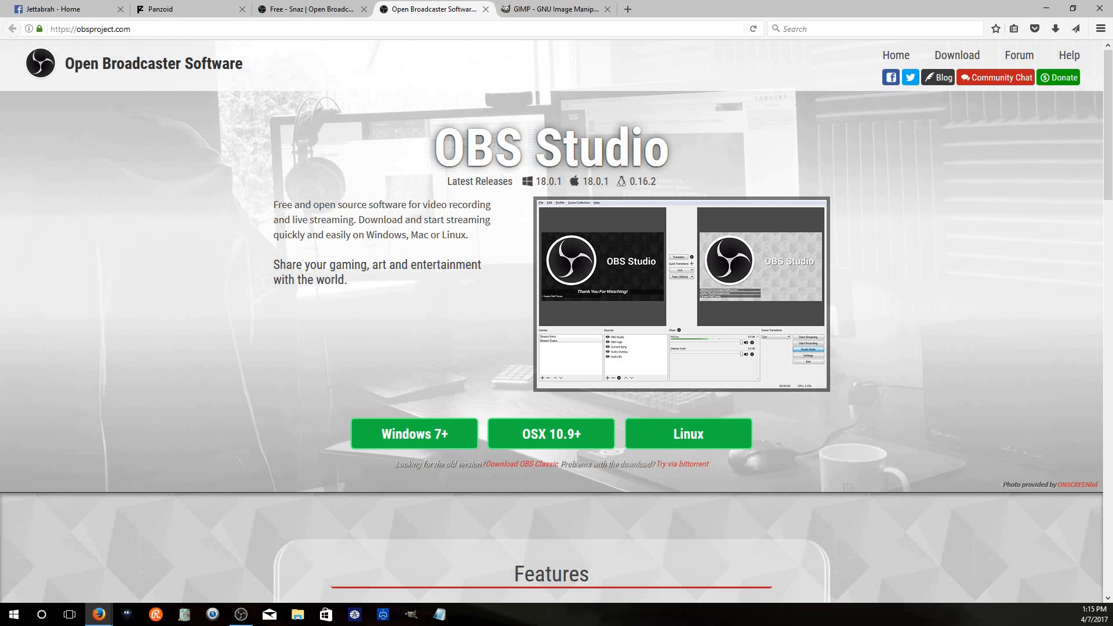
{"action": "left_click", "coordinate": [560, 11]}
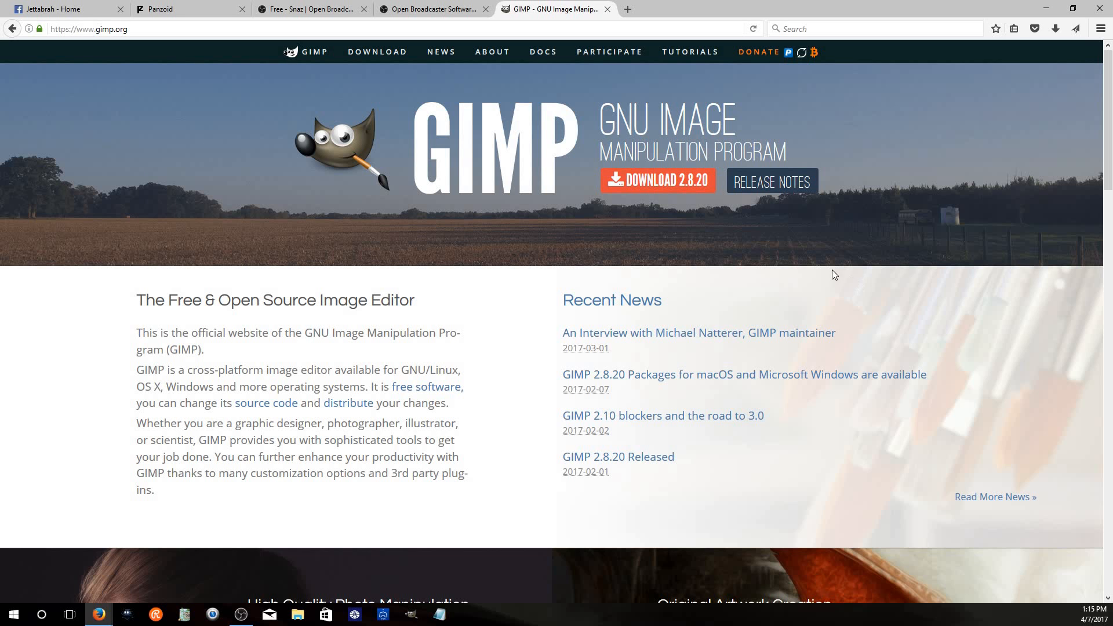
Return to OBS and delete the Image source from the scene
{"action": "left_click", "coordinate": [241, 615]}
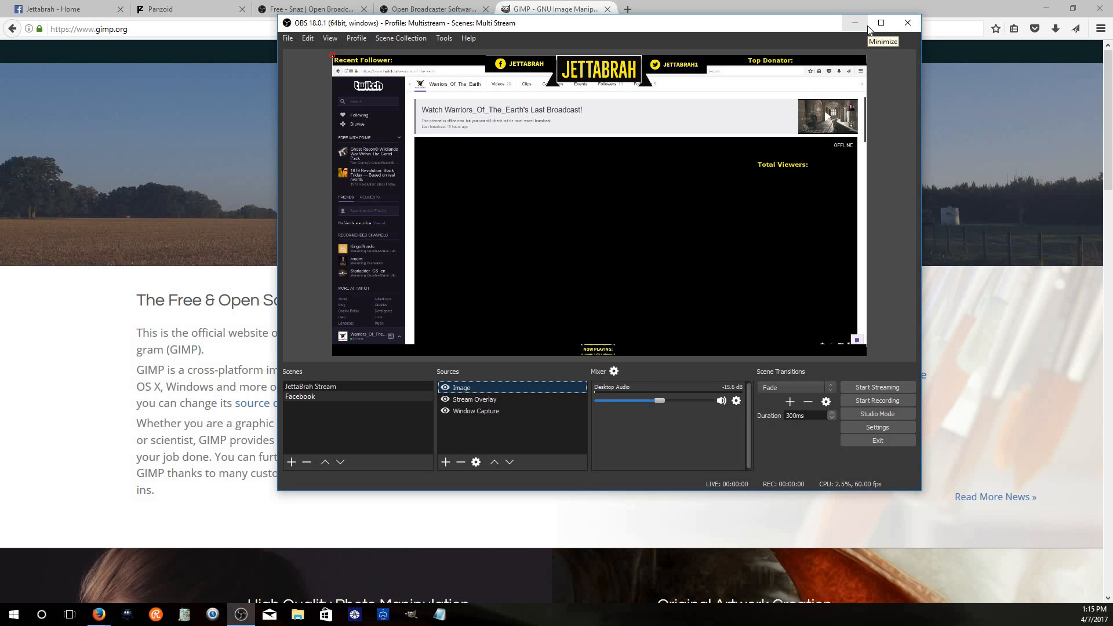
{"action": "left_click", "coordinate": [936, 68]}
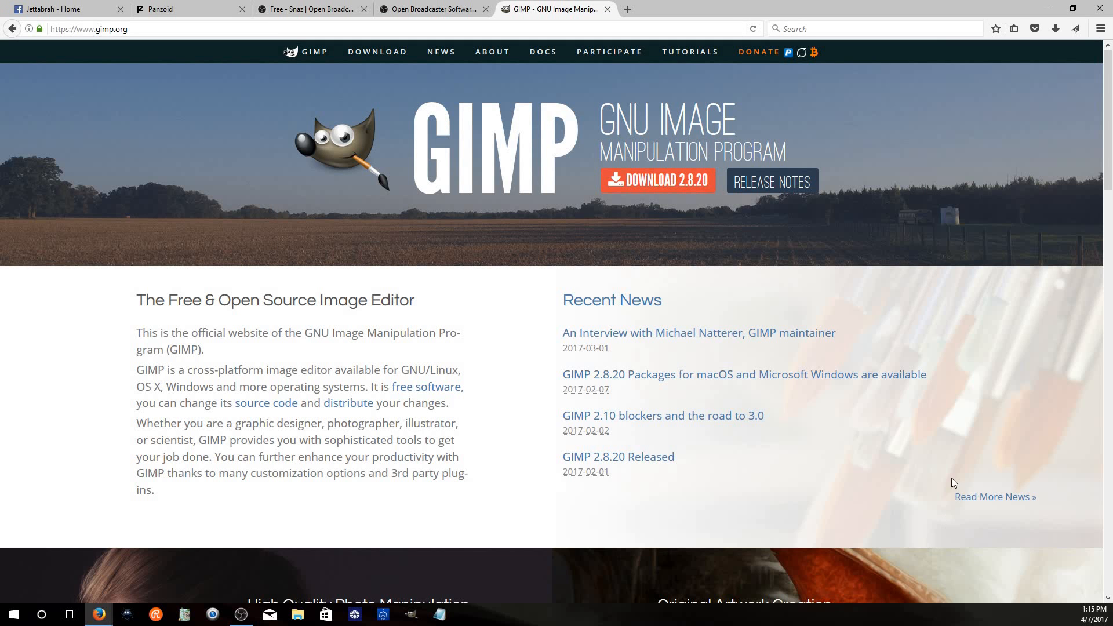
{"action": "left_click", "coordinate": [242, 614]}
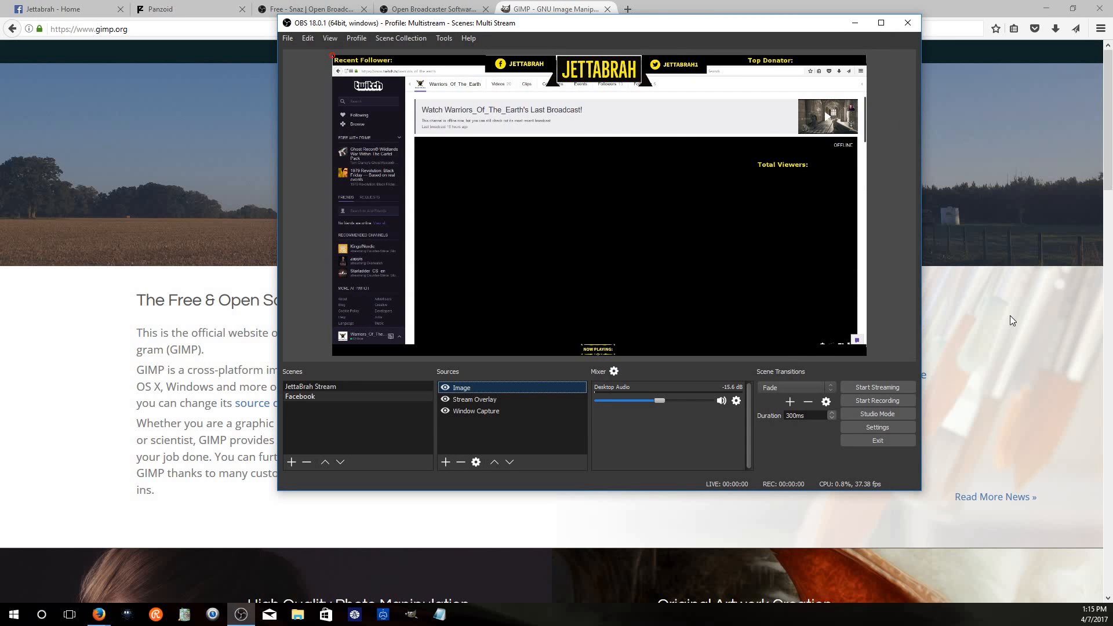
{"action": "scroll", "coordinate": [58, 309], "scroll_direction": "down", "scroll_amount": 1}
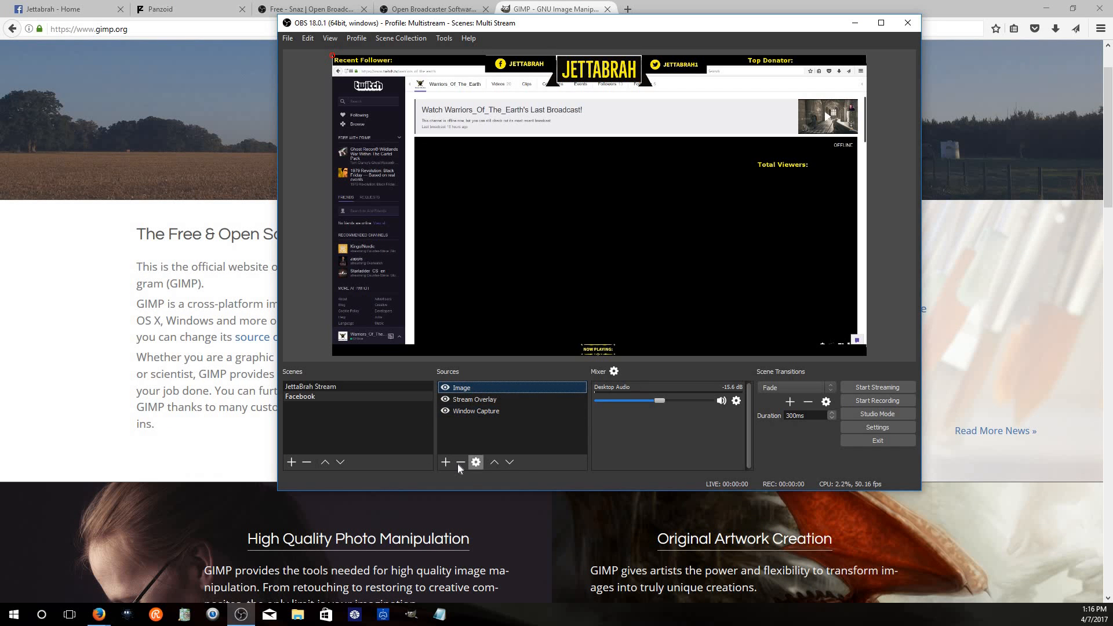
{"action": "key", "text": "Delete"}
{"action": "left_click", "coordinate": [621, 270]}
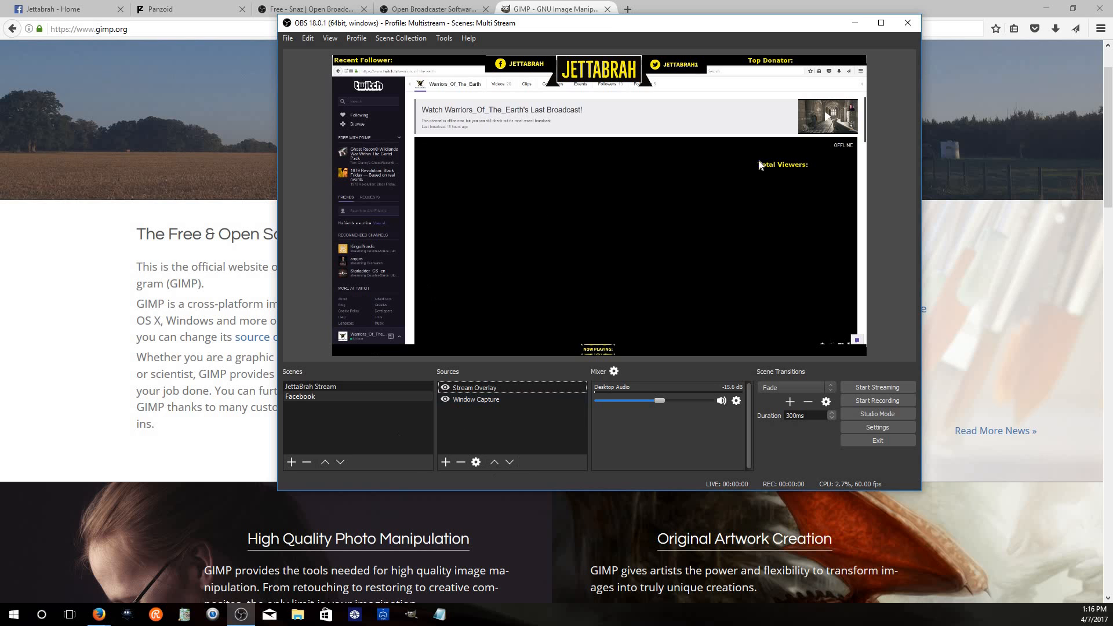
Minimize the browser and move the OBS window lower on the screen
{"action": "left_click", "coordinate": [1047, 8]}
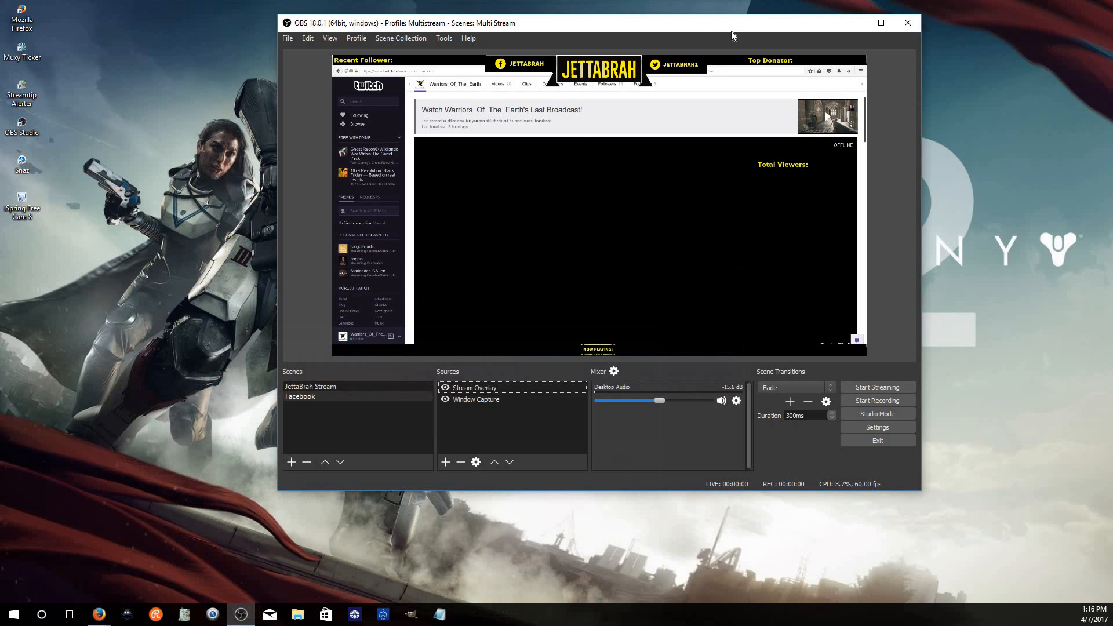
{"action": "left_click_drag", "start_coordinate": [699, 34], "coordinate": [680, 89]}
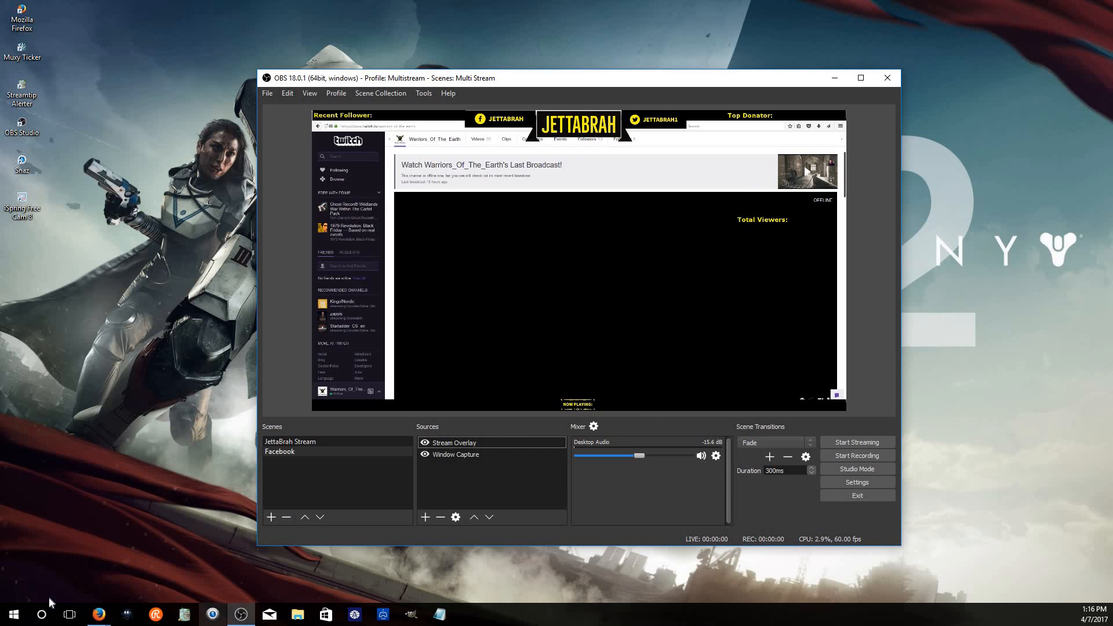
Switch the Twitch channel player to fullscreen and compare it with the OBS preview
{"action": "mouse_move", "coordinate": [98, 614]}
{"action": "left_click", "coordinate": [180, 539]}
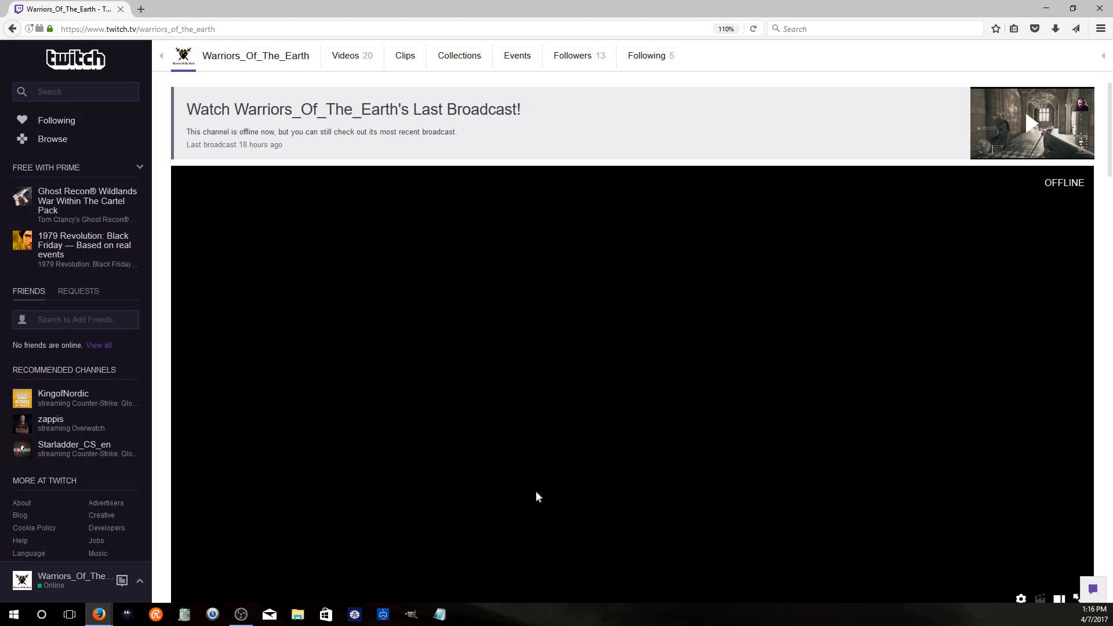
{"action": "double_click", "coordinate": [681, 394]}
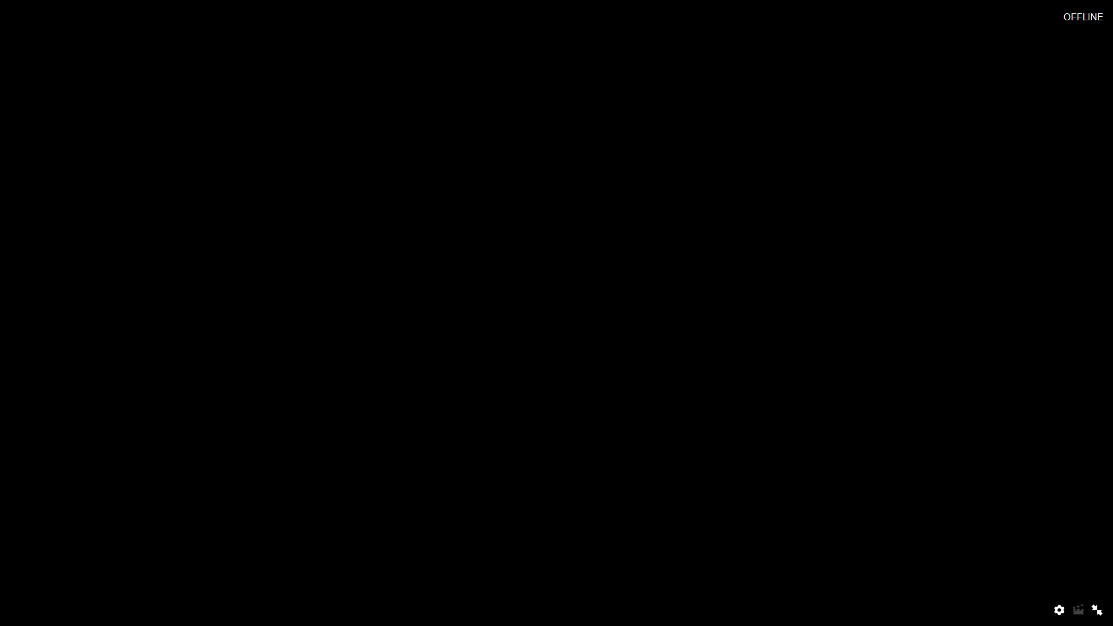
{"action": "key", "text": "alt+Tab"}
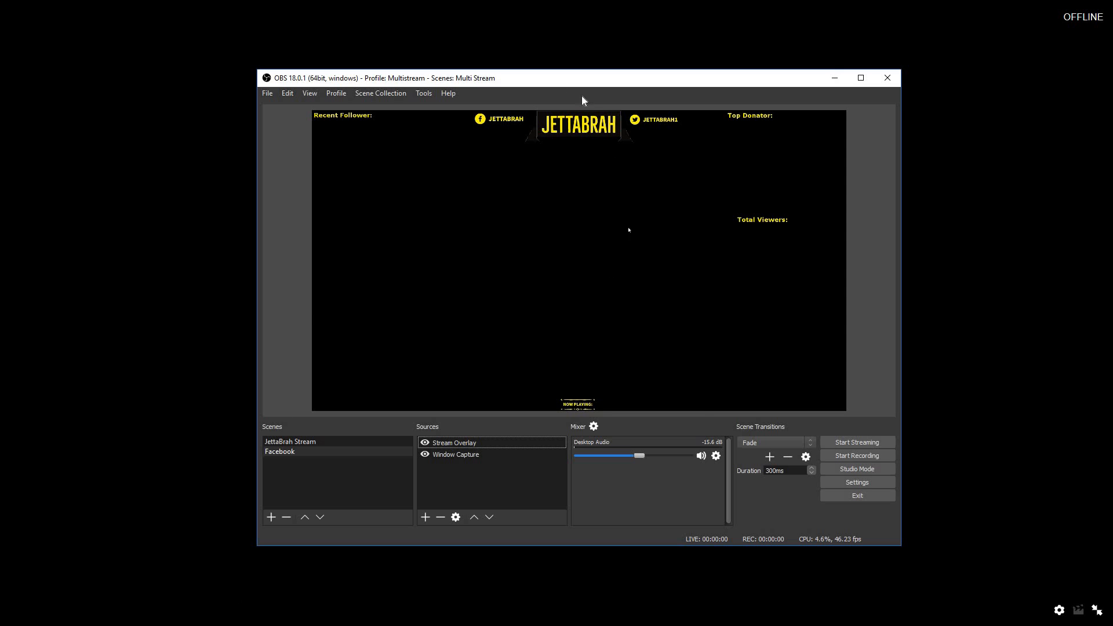
{"action": "key", "text": "alt+Tab"}
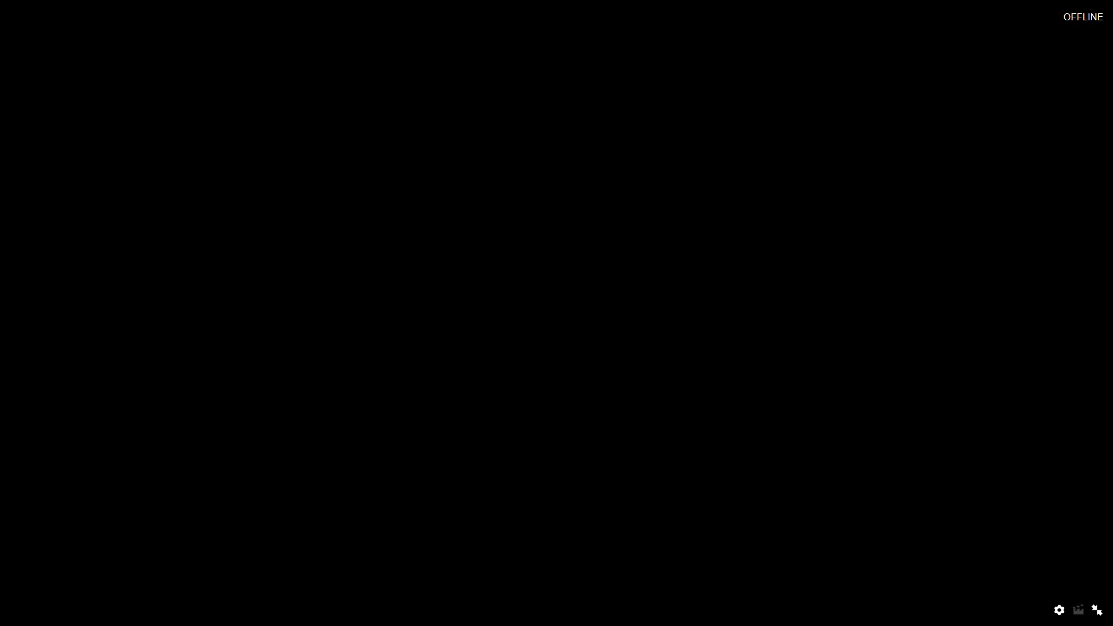
{"action": "key", "text": "alt+Tab"}
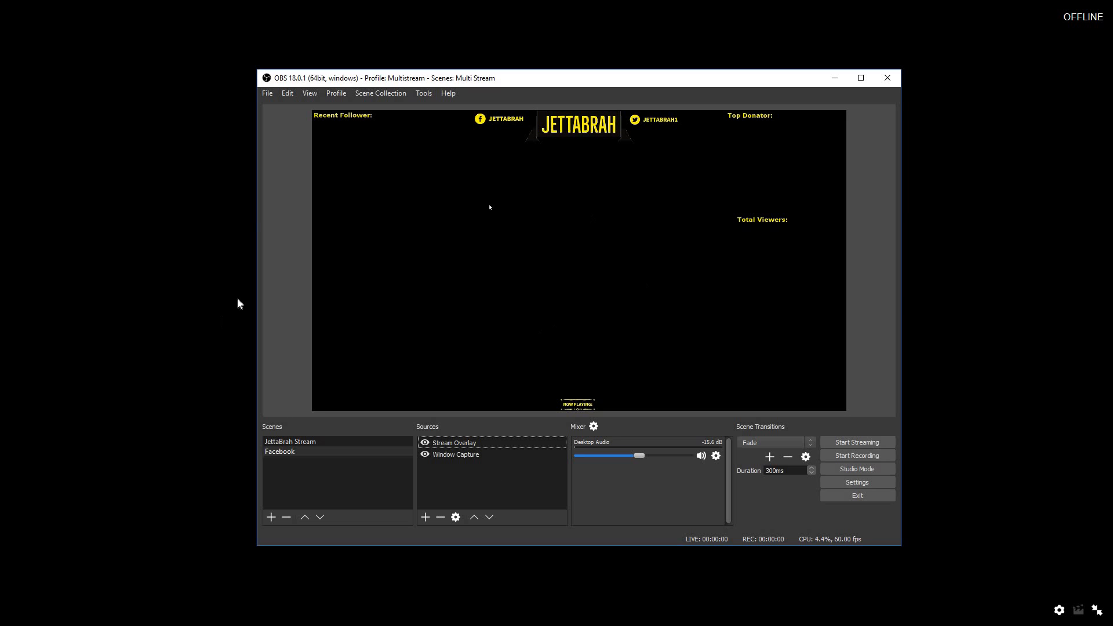
Move the OBS window and exit the Twitch player's fullscreen mode
{"action": "left_click_drag", "start_coordinate": [632, 79], "coordinate": [616, 16]}
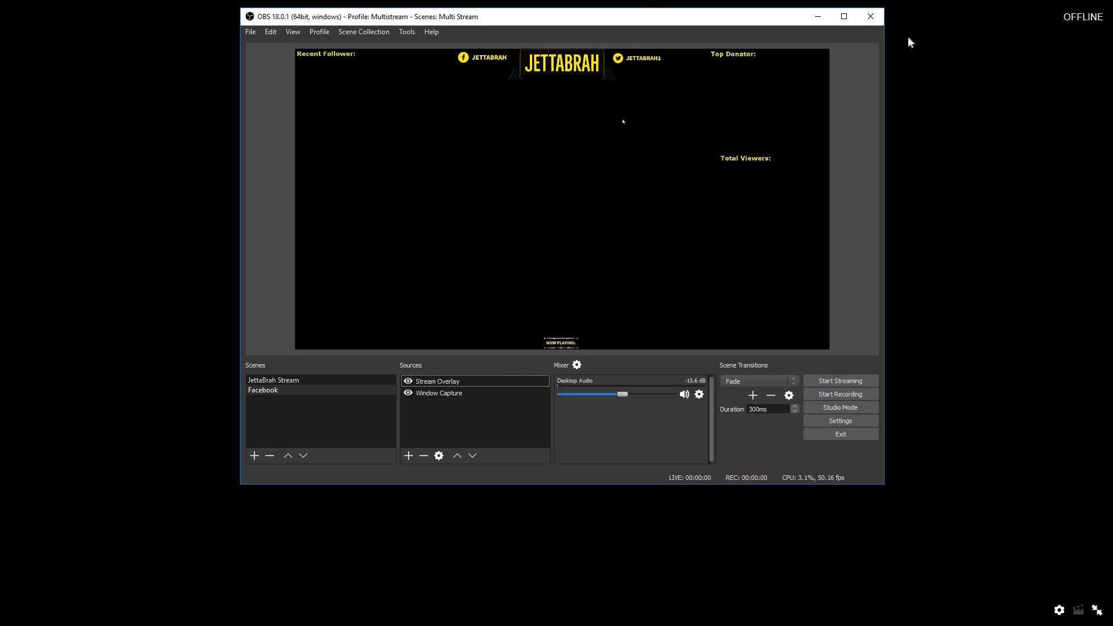
{"action": "left_click_drag", "start_coordinate": [571, 22], "coordinate": [598, 82]}
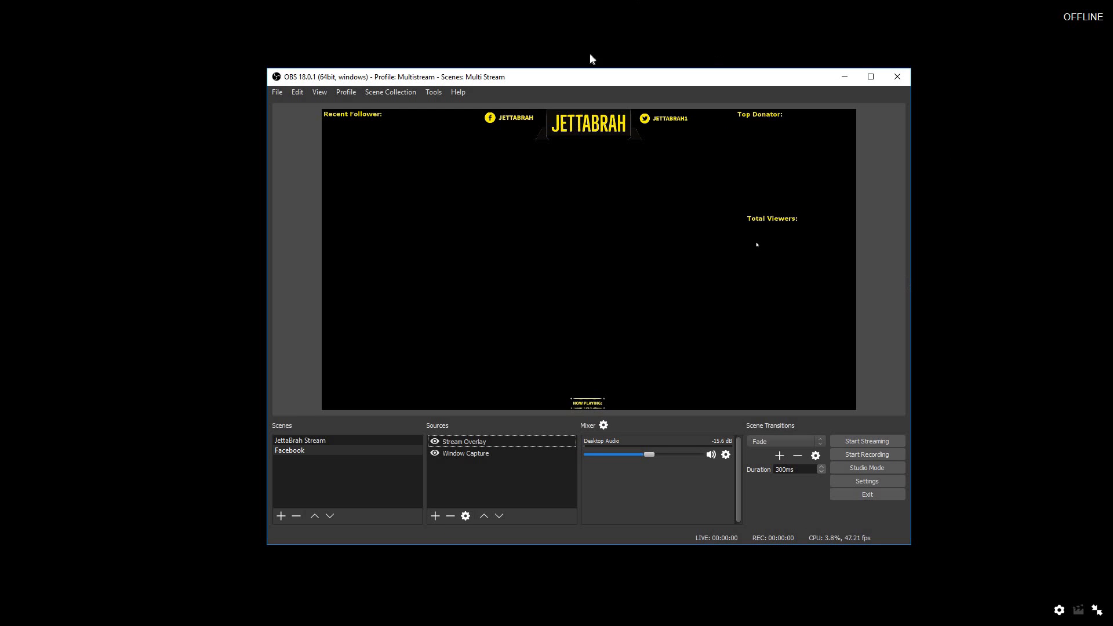
{"action": "left_click", "coordinate": [1060, 114]}
{"action": "key", "text": "Escape"}
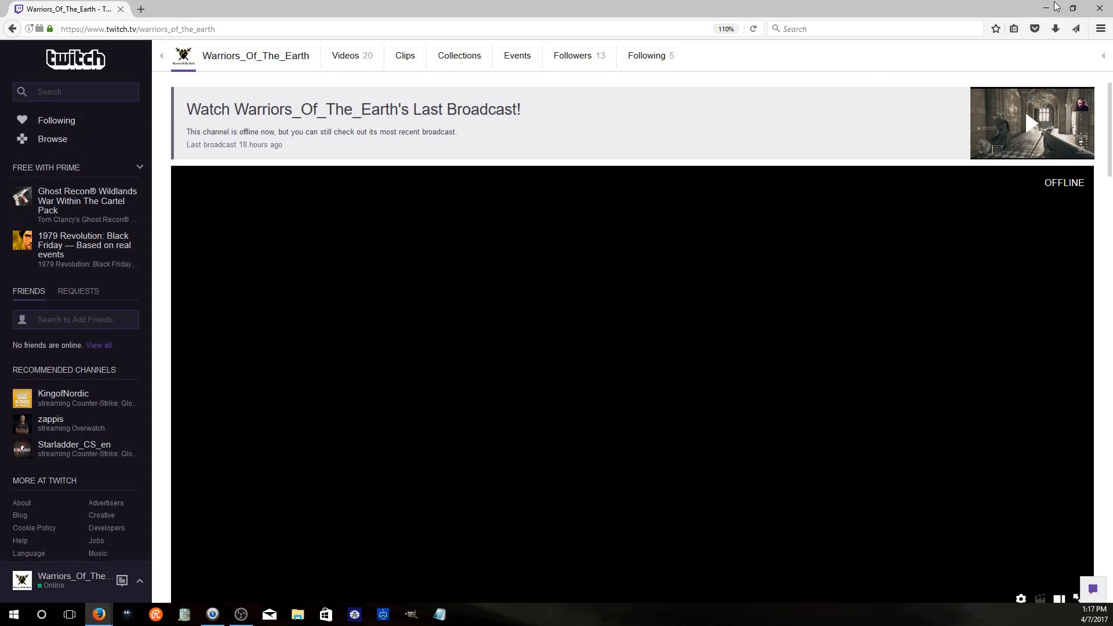
Minimize the browser and Snaz windows and move the OBS window to the top of the screen
{"action": "left_click", "coordinate": [1046, 8]}
{"action": "left_click_drag", "start_coordinate": [833, 84], "coordinate": [1050, 89]}
{"action": "left_click", "coordinate": [436, 162]}
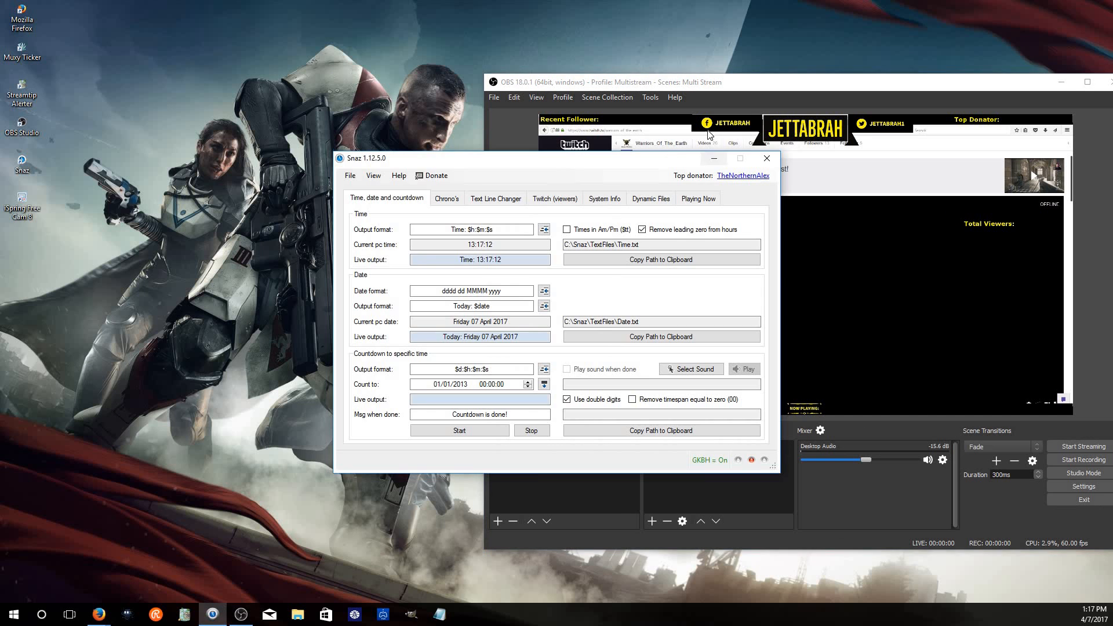
{"action": "left_click", "coordinate": [714, 156]}
{"action": "left_click", "coordinate": [675, 97]}
{"action": "left_click", "coordinate": [737, 80]}
{"action": "left_click_drag", "start_coordinate": [793, 82], "coordinate": [502, 18]}
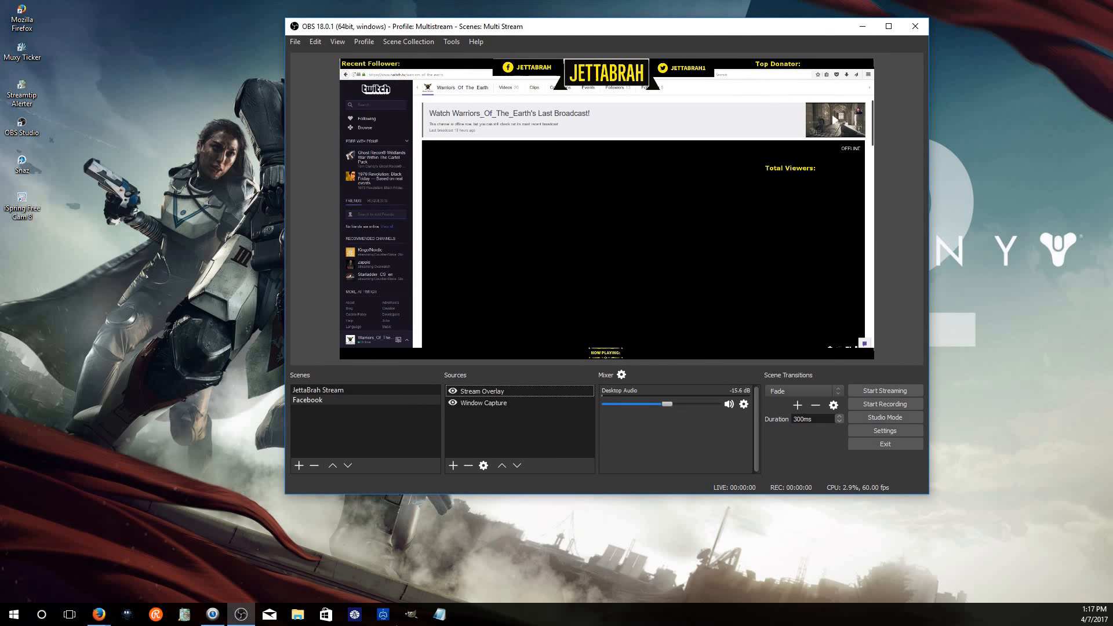
Bring the browser back and open the Jettabrah Facebook page tab
{"action": "left_click", "coordinate": [99, 614]}
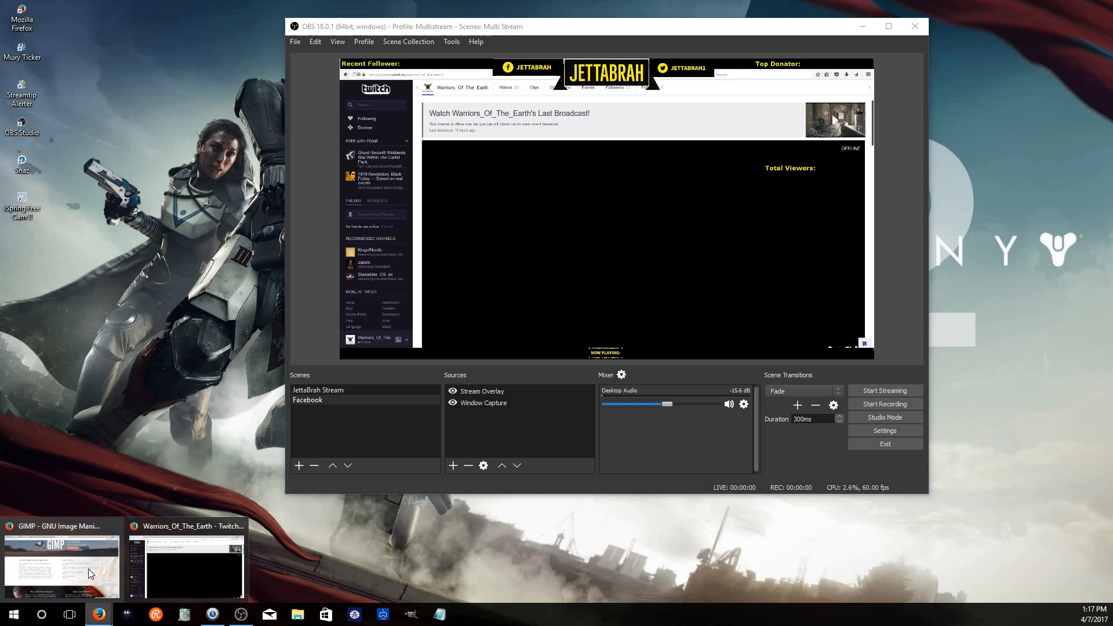
{"action": "left_click", "coordinate": [90, 573]}
{"action": "left_click", "coordinate": [75, 13]}
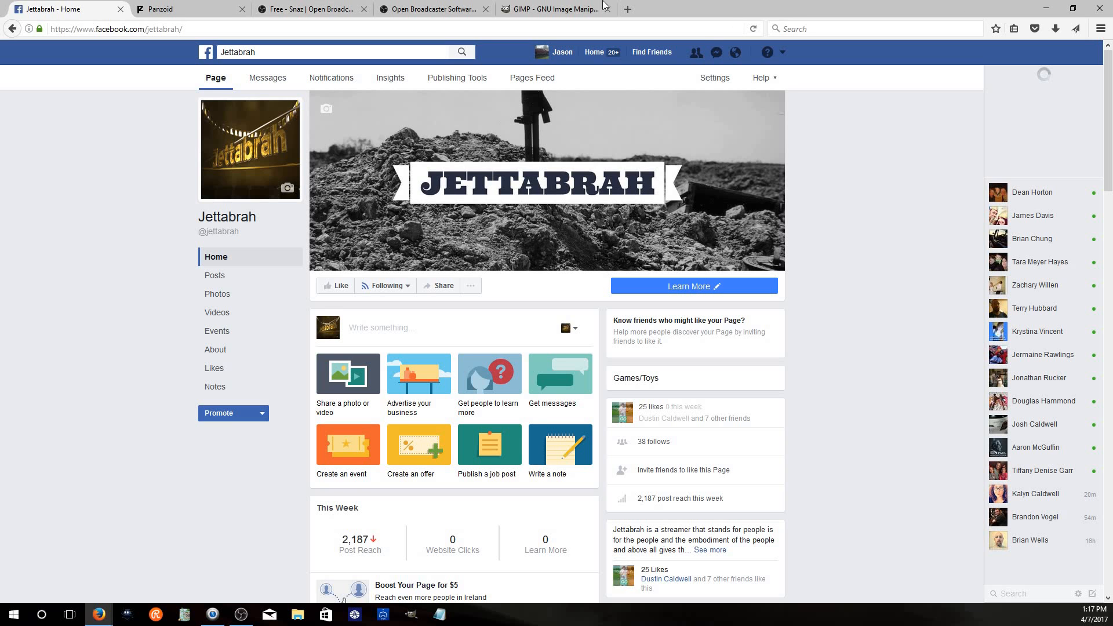
Open spark.adobe.com in a new tab, browse the saved projects, and return to the GIMP tab
{"action": "left_click", "coordinate": [623, 9]}
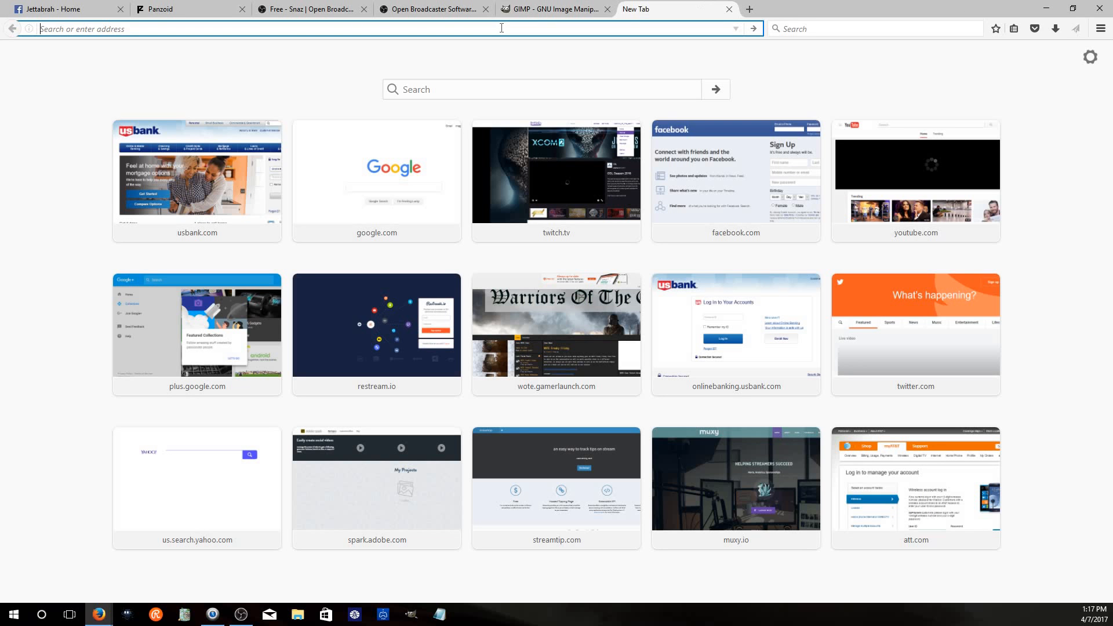
{"action": "type", "text": "spa"}
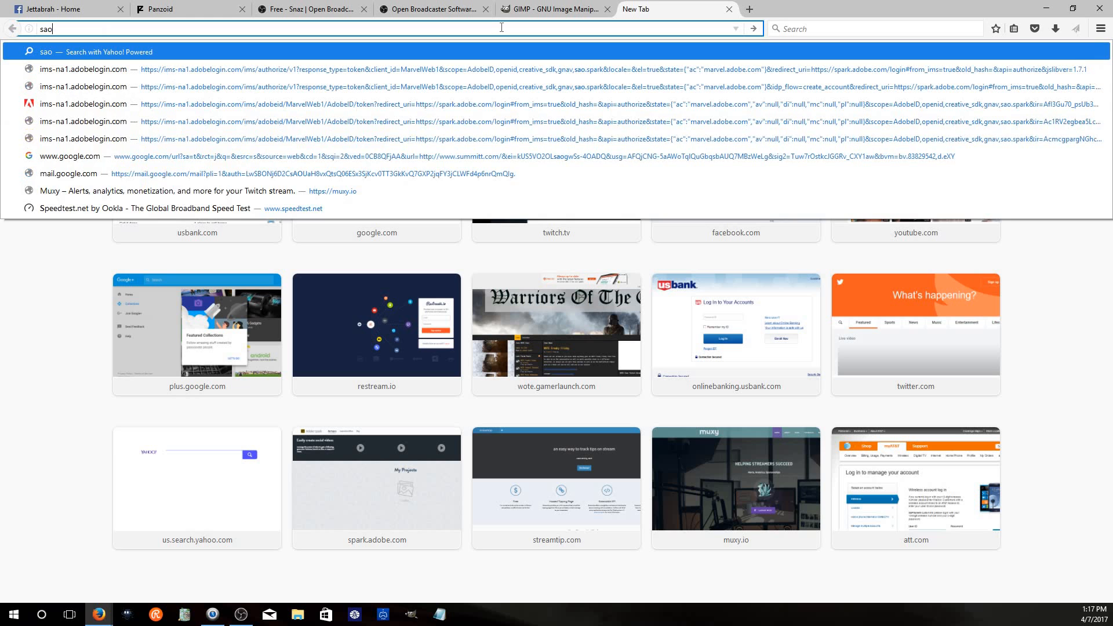
{"action": "key", "text": "Return"}
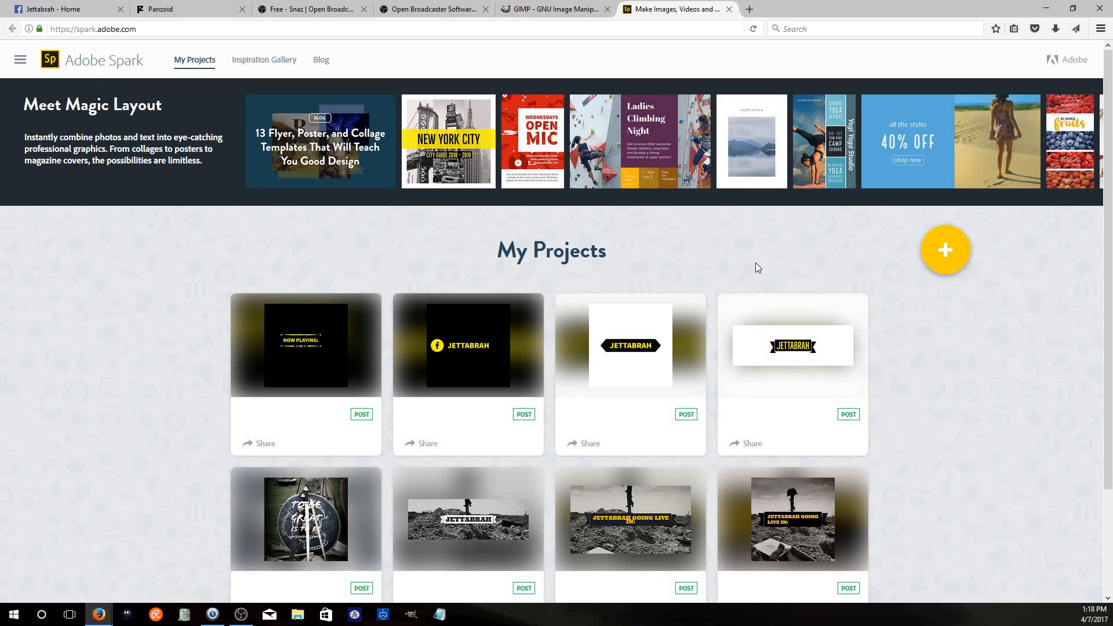
{"action": "scroll", "coordinate": [462, 415], "scroll_direction": "down", "scroll_amount": 3}
{"action": "scroll", "coordinate": [462, 415], "scroll_direction": "up", "scroll_amount": 3}
{"action": "left_click", "coordinate": [575, 11]}
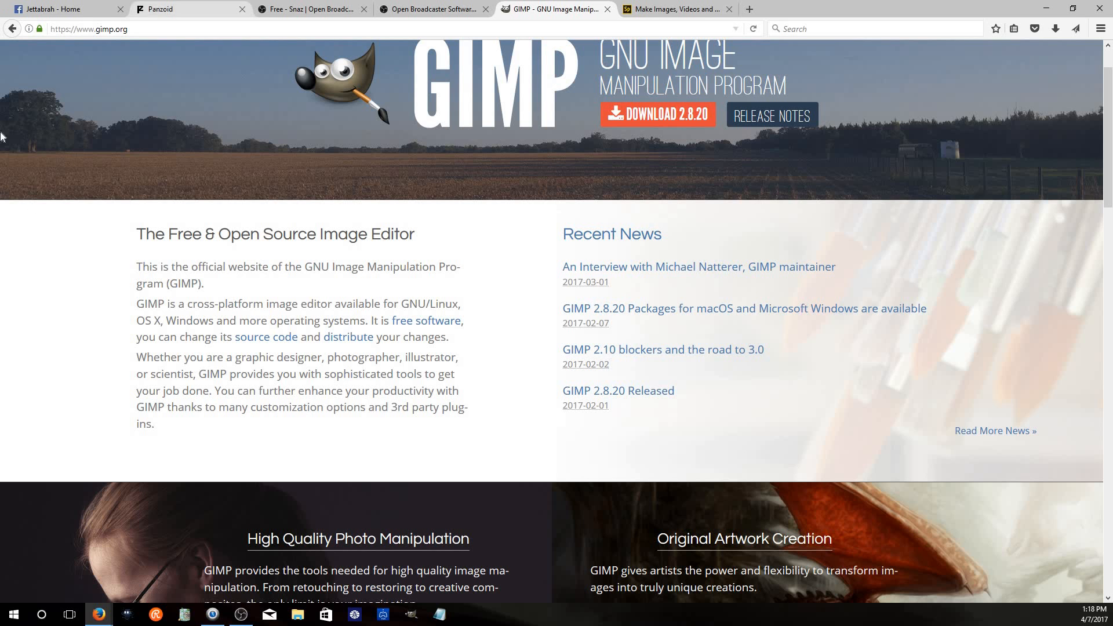
Open the Jettabrah page's video library in Publishing Tools and start creating a live video to reveal its stream settings
{"action": "left_click", "coordinate": [33, 10]}
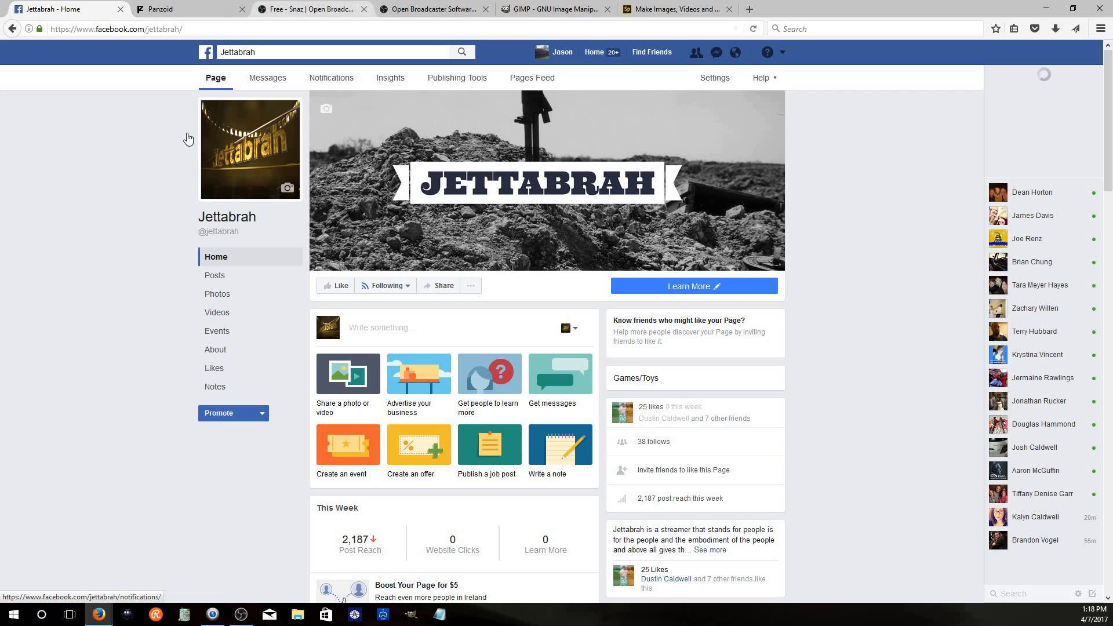
{"action": "left_click", "coordinate": [456, 77]}
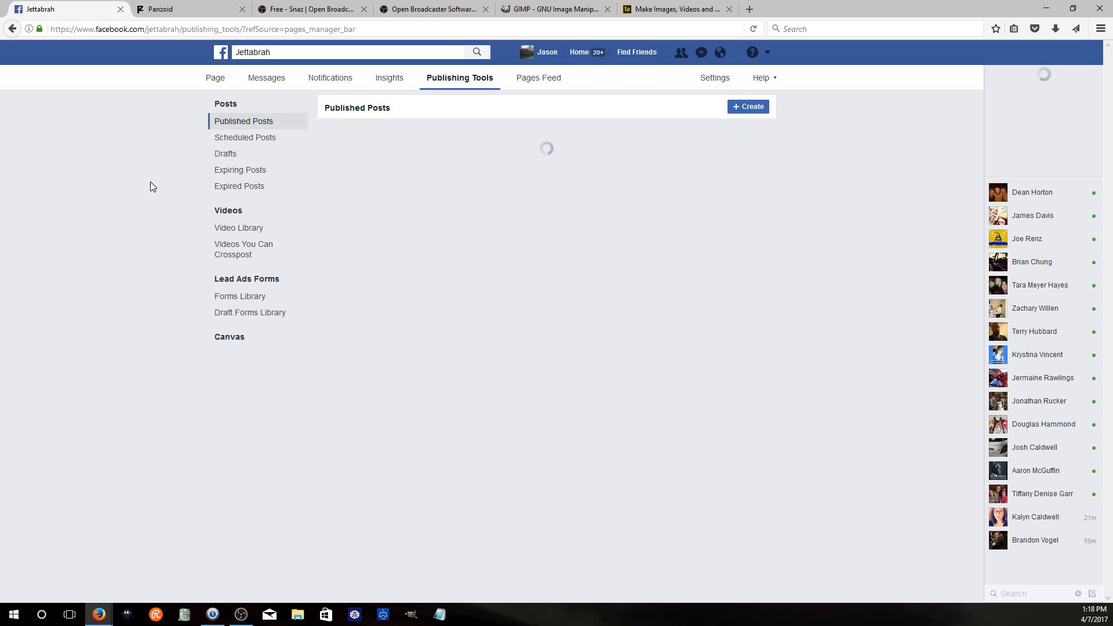
{"action": "left_click", "coordinate": [248, 232]}
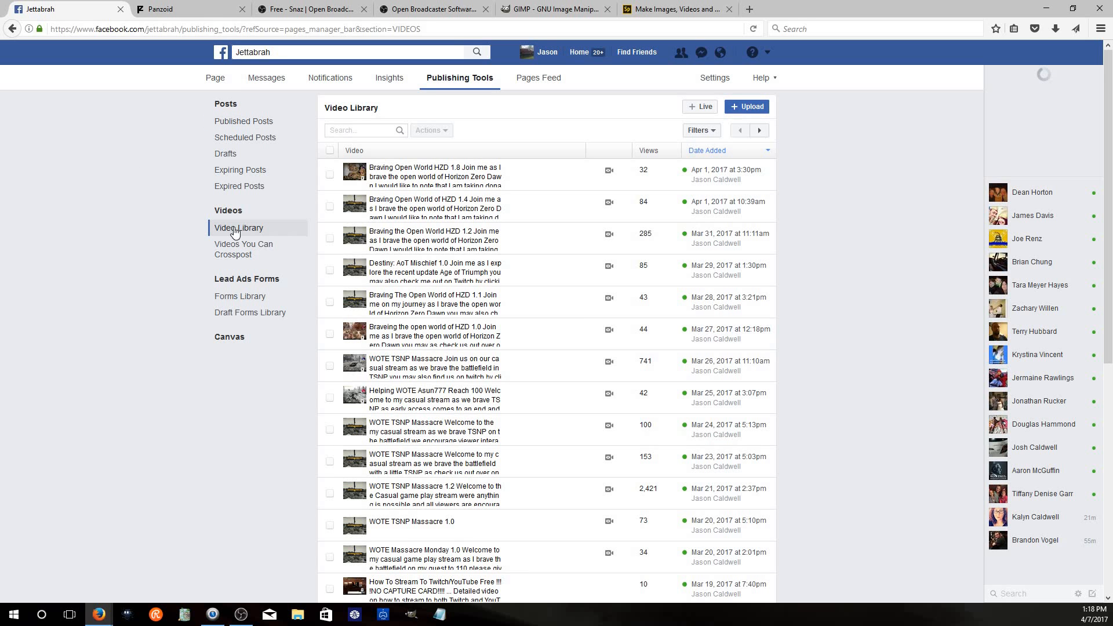
{"action": "left_click", "coordinate": [700, 106]}
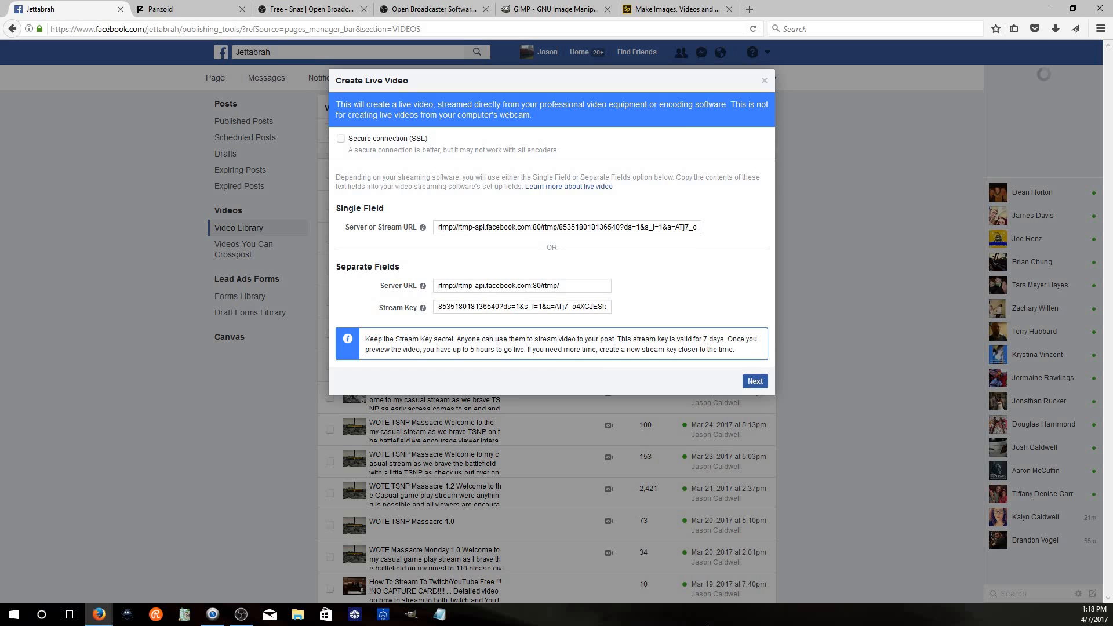
{"action": "left_click", "coordinate": [755, 381]}
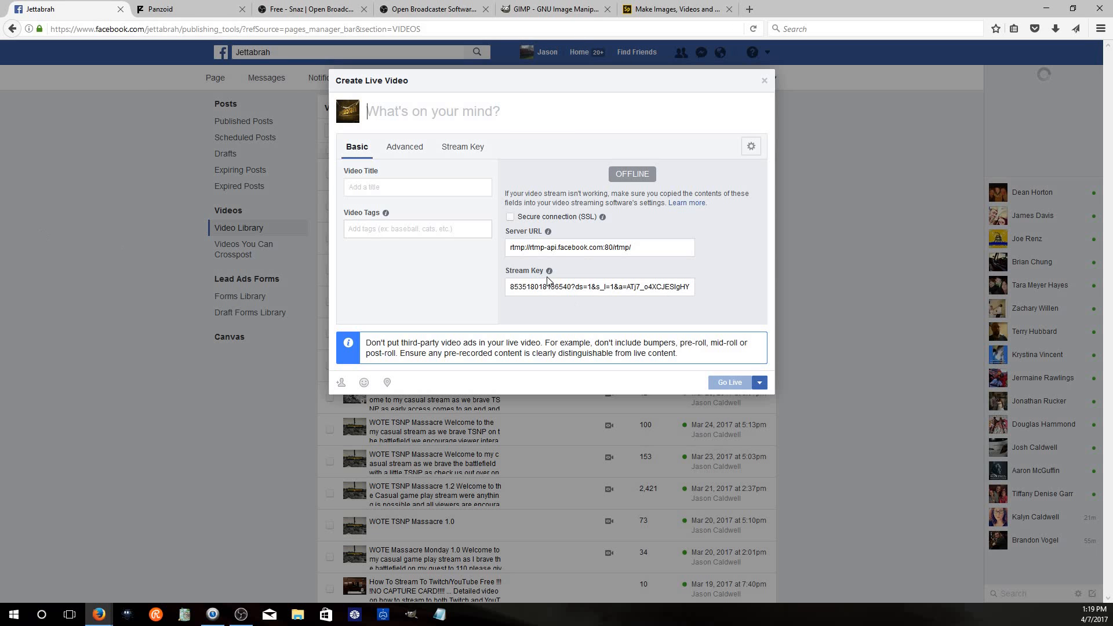
{"action": "left_click_drag", "start_coordinate": [510, 270], "coordinate": [573, 277]}
{"action": "left_click", "coordinate": [516, 280]}
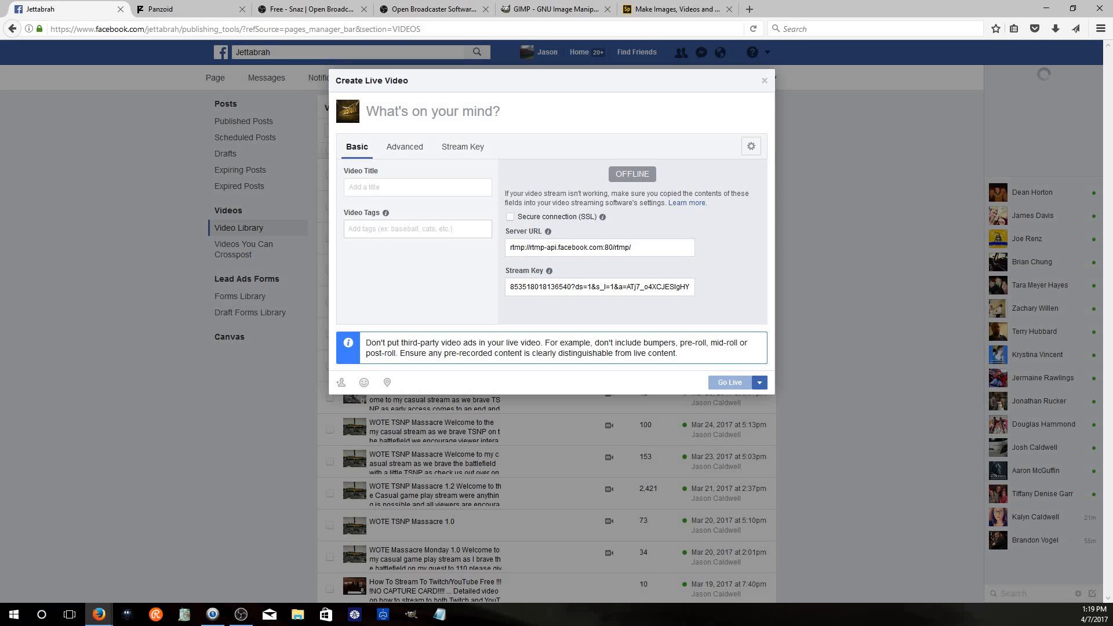
Open the OBS settings and set the stream service to Facebook Live
{"action": "left_click", "coordinate": [241, 614]}
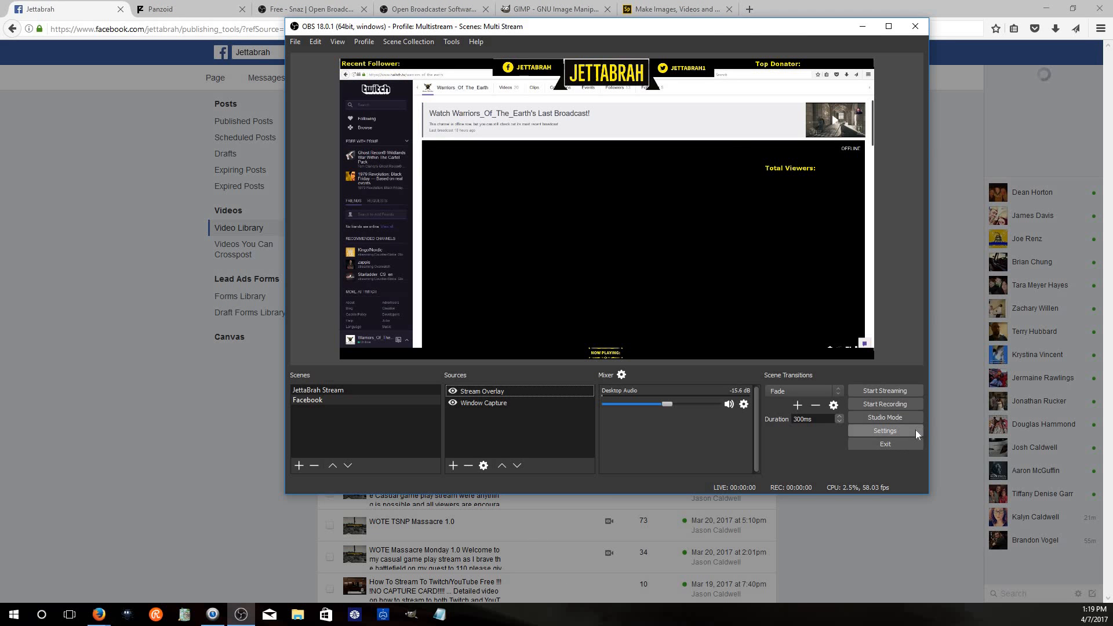
{"action": "left_click", "coordinate": [885, 430]}
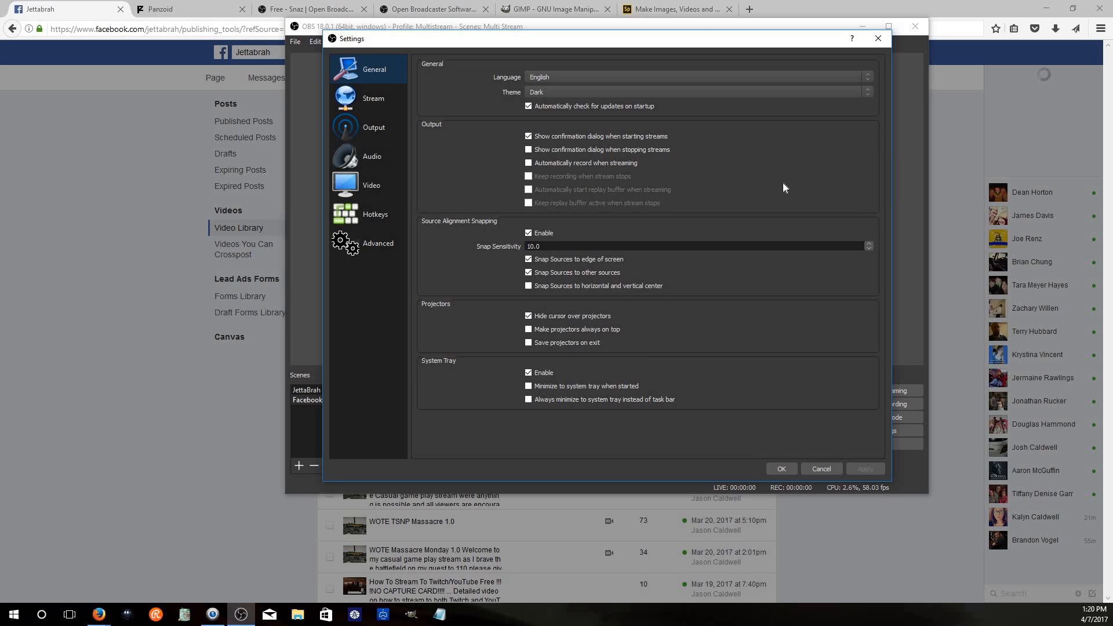
{"action": "left_click", "coordinate": [373, 99]}
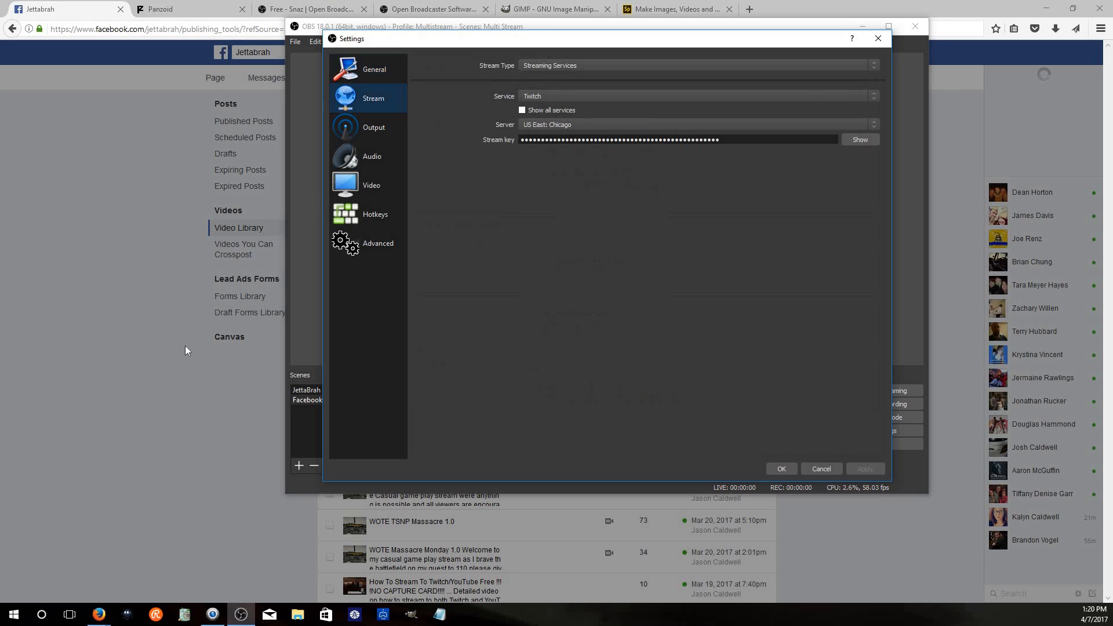
{"action": "left_click", "coordinate": [551, 97]}
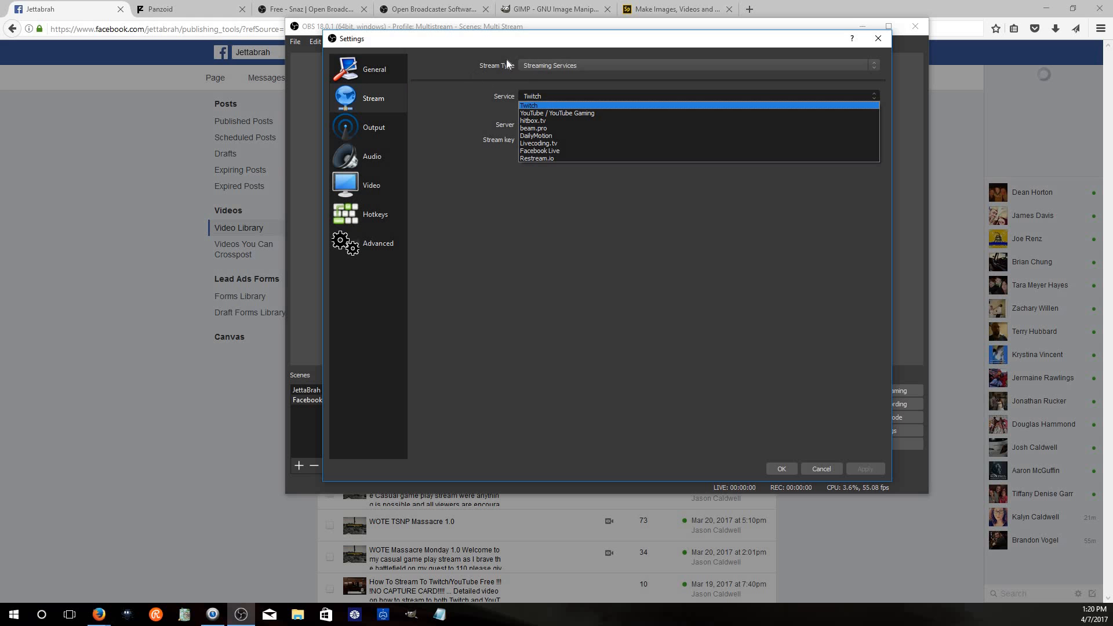
{"action": "left_click", "coordinate": [570, 150]}
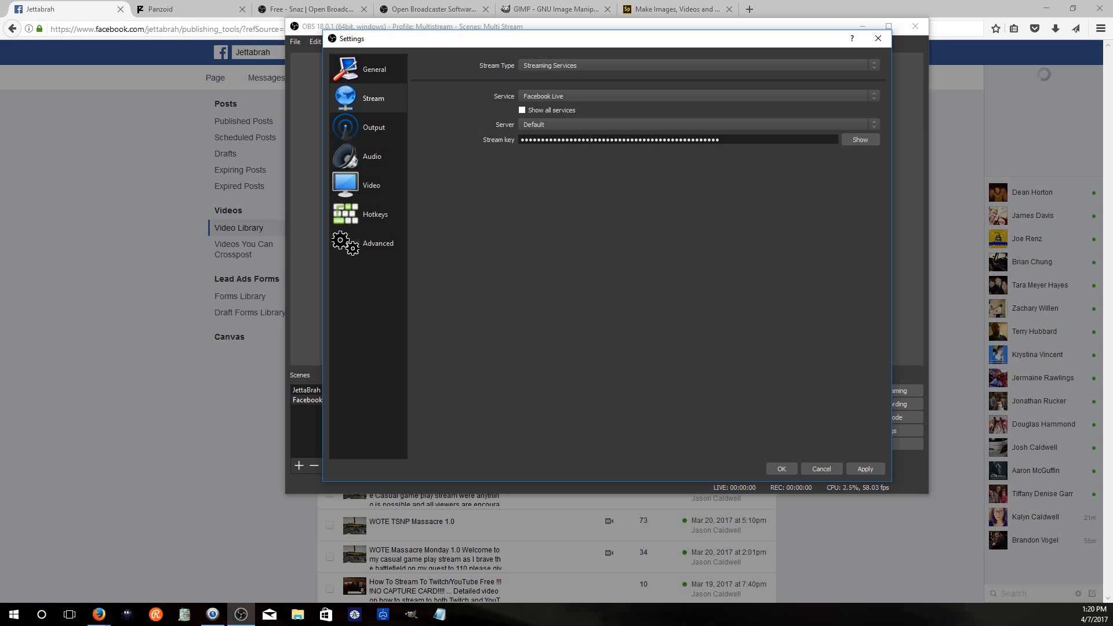
Copy the Facebook stream key, replace the OBS stream key with it, and apply
{"action": "left_click", "coordinate": [224, 250]}
{"action": "left_click", "coordinate": [651, 292]}
{"action": "left_click", "coordinate": [650, 292]}
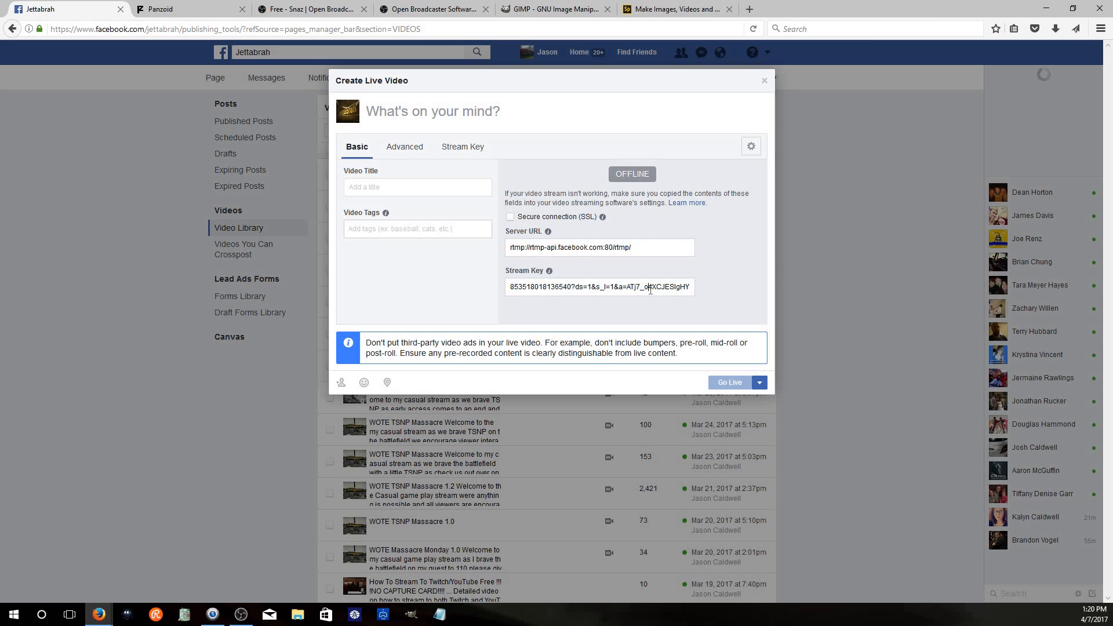
{"action": "left_click", "coordinate": [651, 291]}
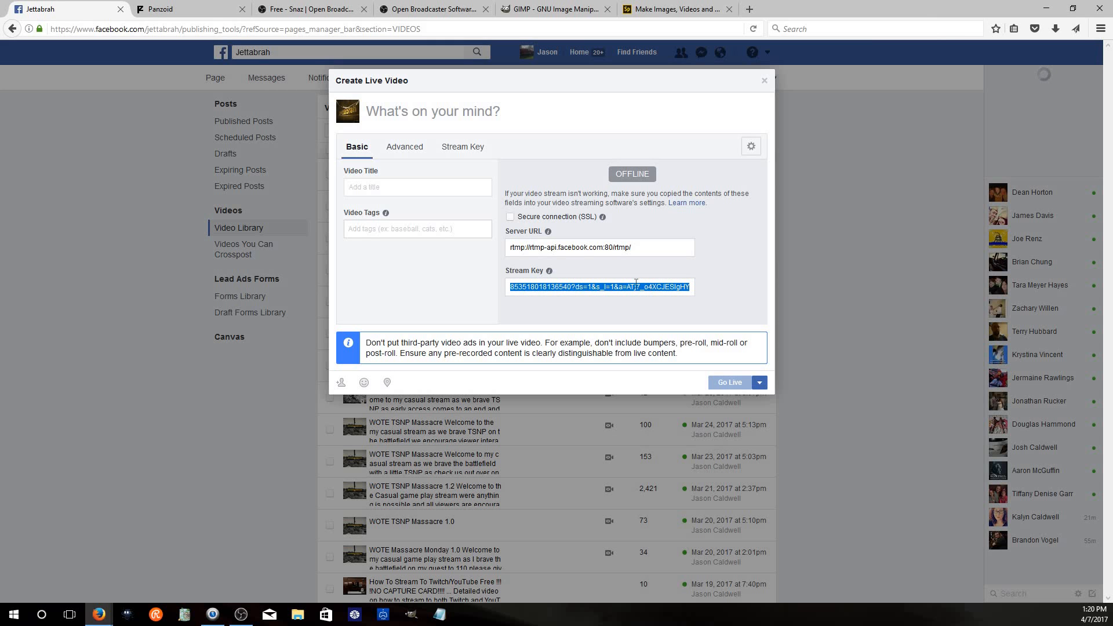
{"action": "left_click", "coordinate": [221, 625]}
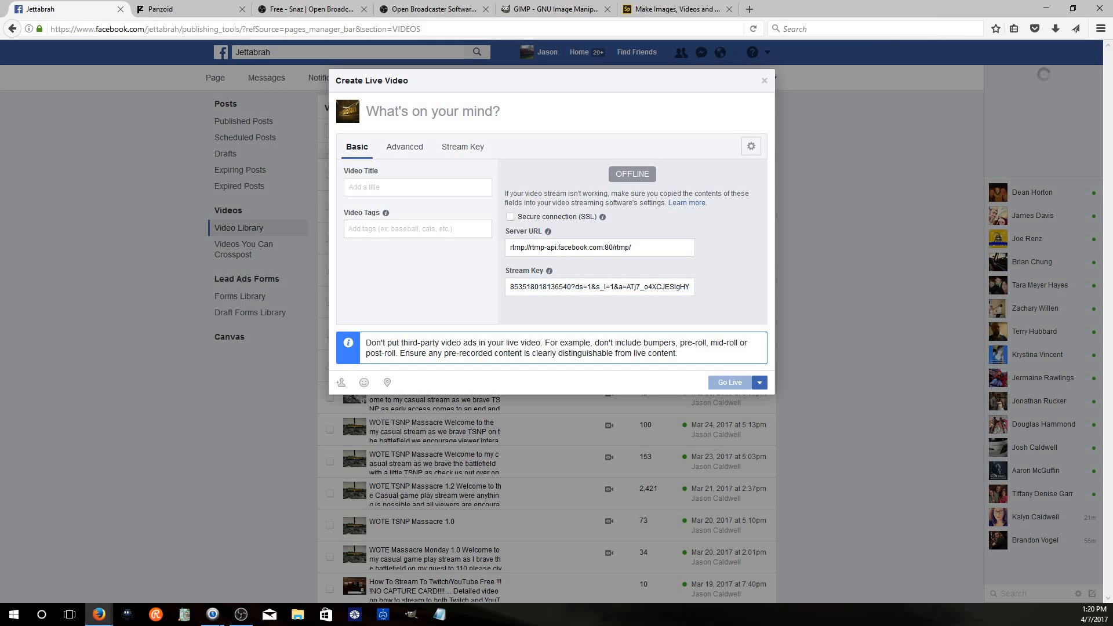
{"action": "left_click", "coordinate": [240, 615]}
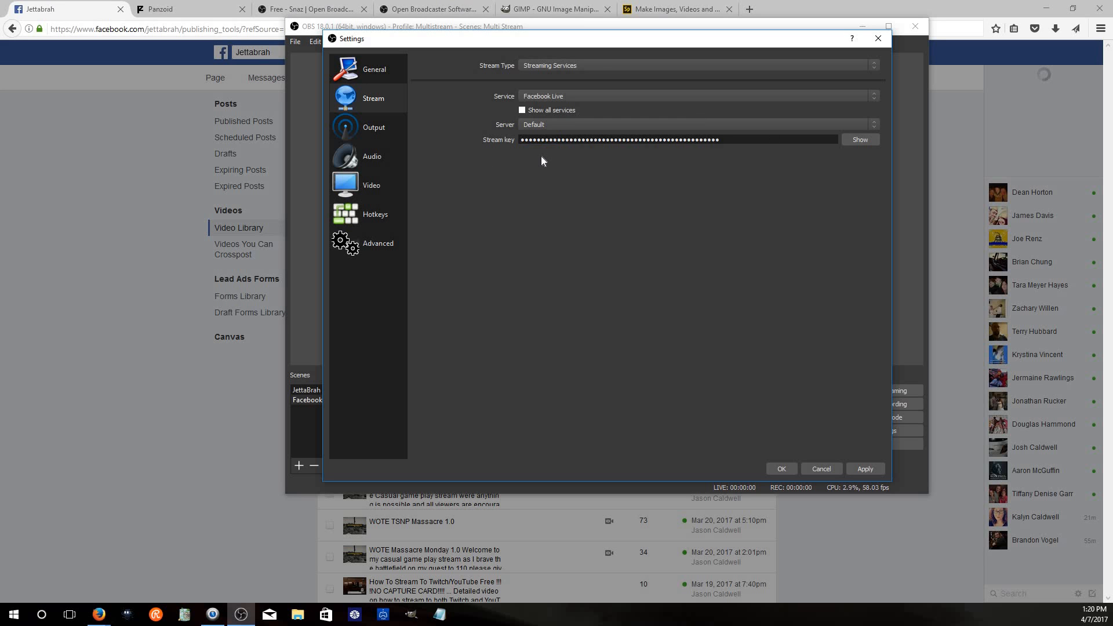
{"action": "key", "text": "ctrl+a"}
{"action": "key", "text": "BackSpace"}
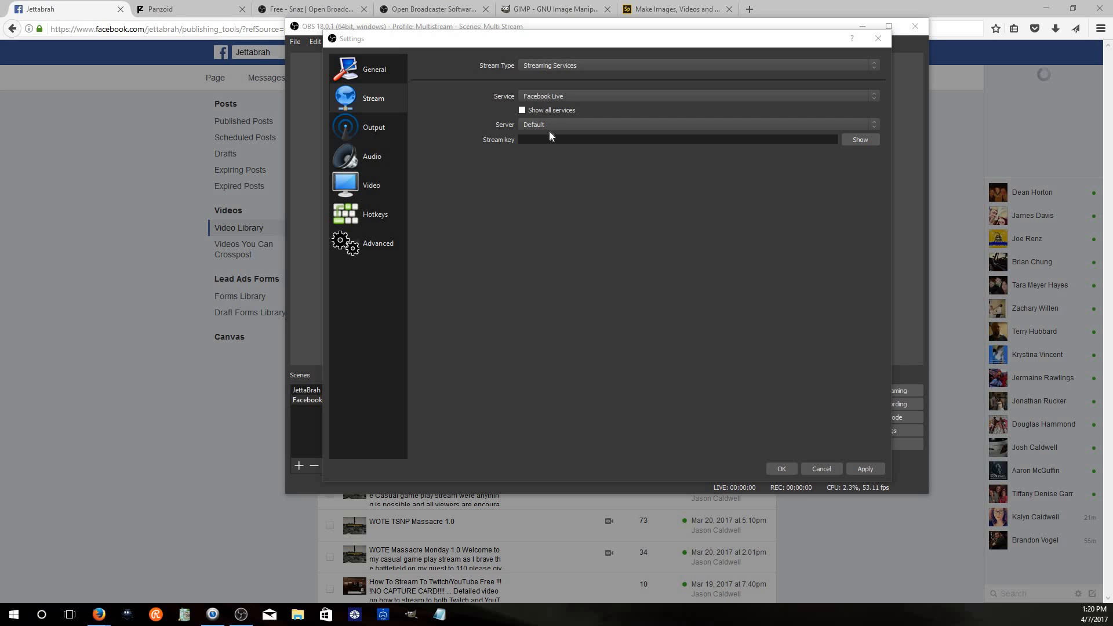
{"action": "left_click", "coordinate": [553, 138]}
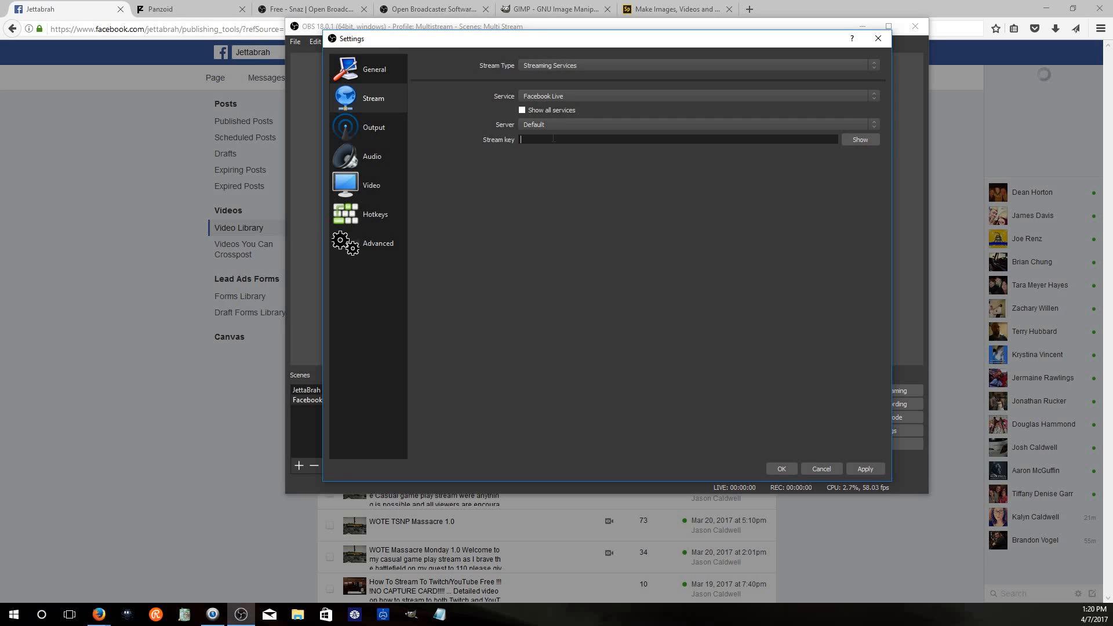
{"action": "key", "text": "ctrl+v"}
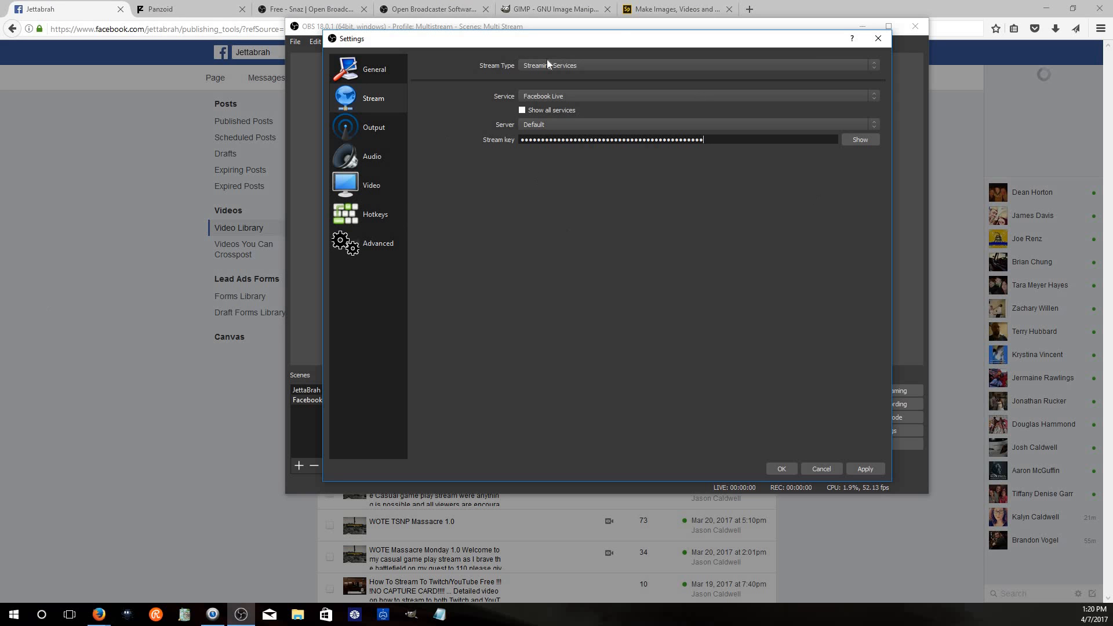
{"action": "left_click", "coordinate": [865, 468]}
Review the encoder, audio and video settings in the OBS Output, Audio and Video sections
{"action": "left_click", "coordinate": [368, 125]}
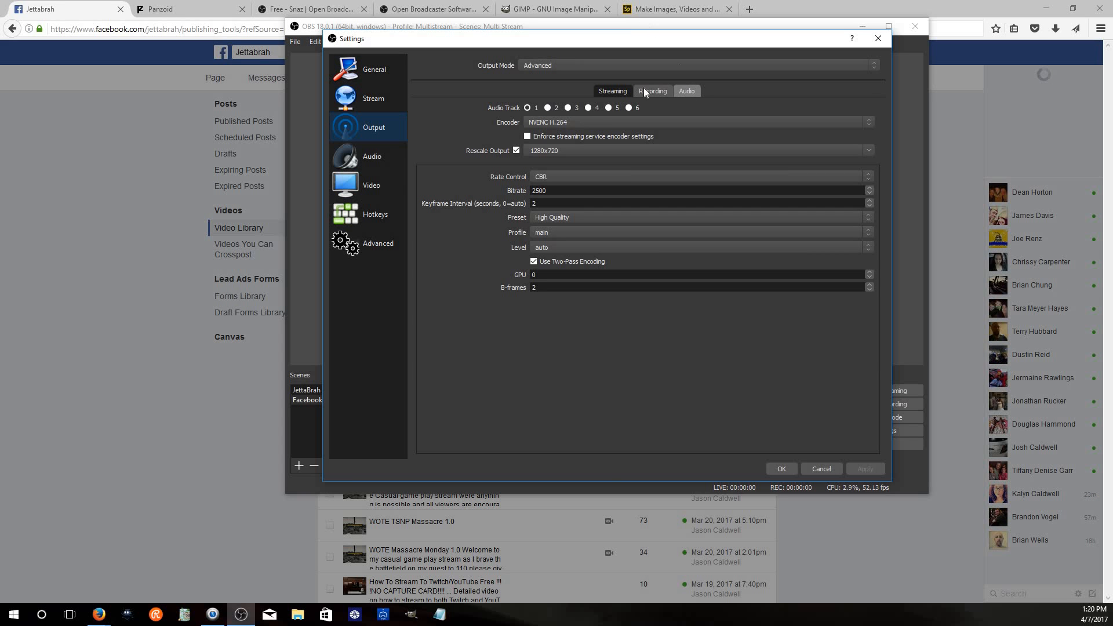
{"action": "left_click", "coordinate": [601, 121]}
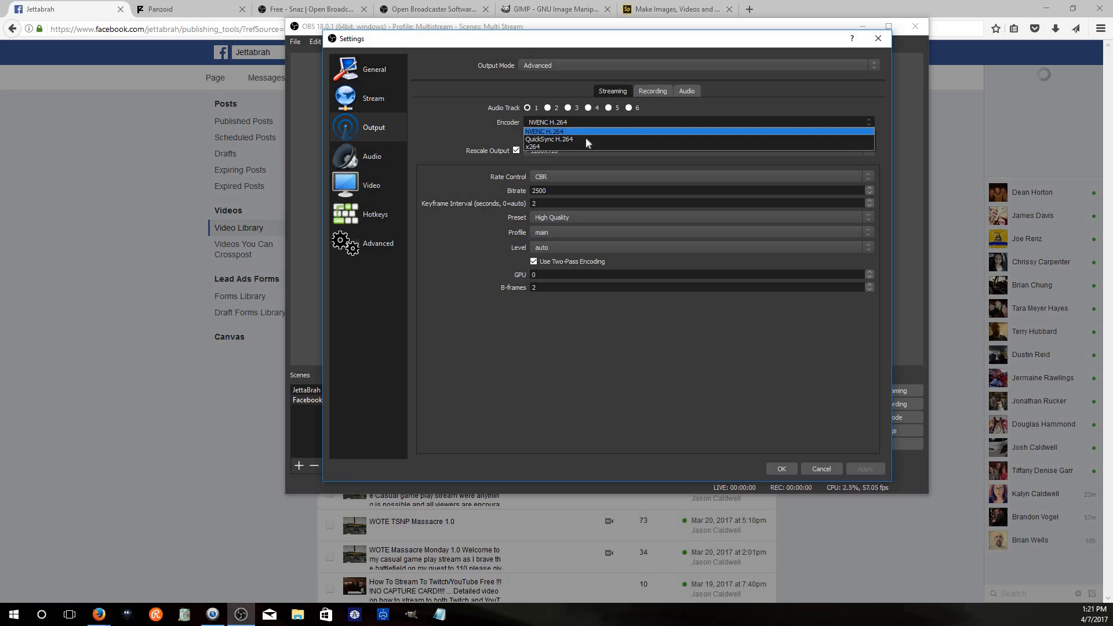
{"action": "left_click", "coordinate": [456, 126]}
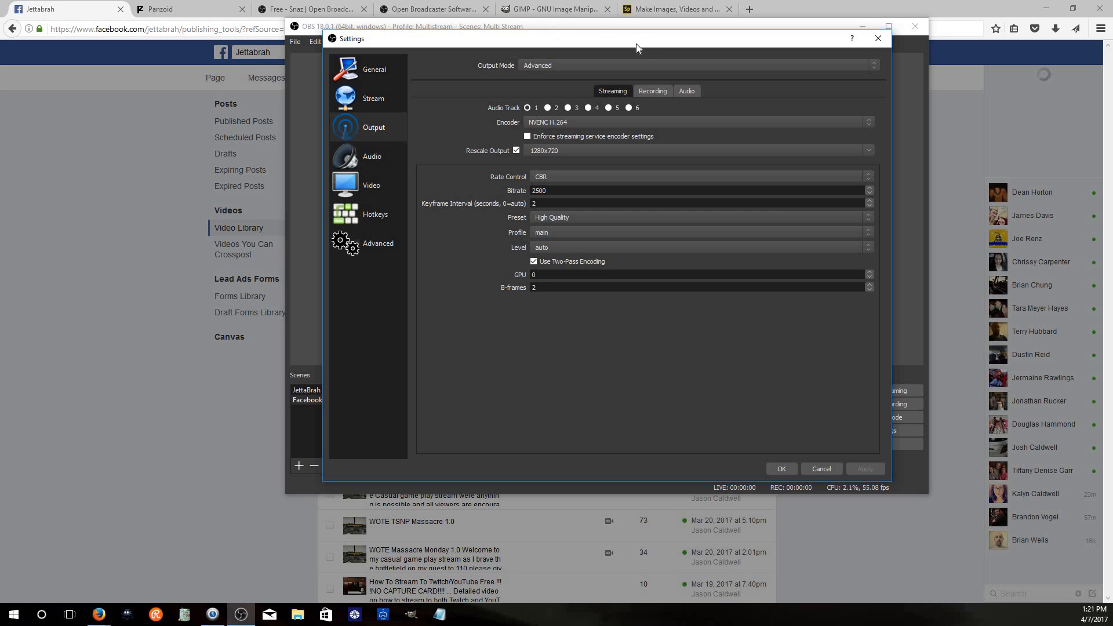
{"action": "left_click", "coordinate": [694, 91]}
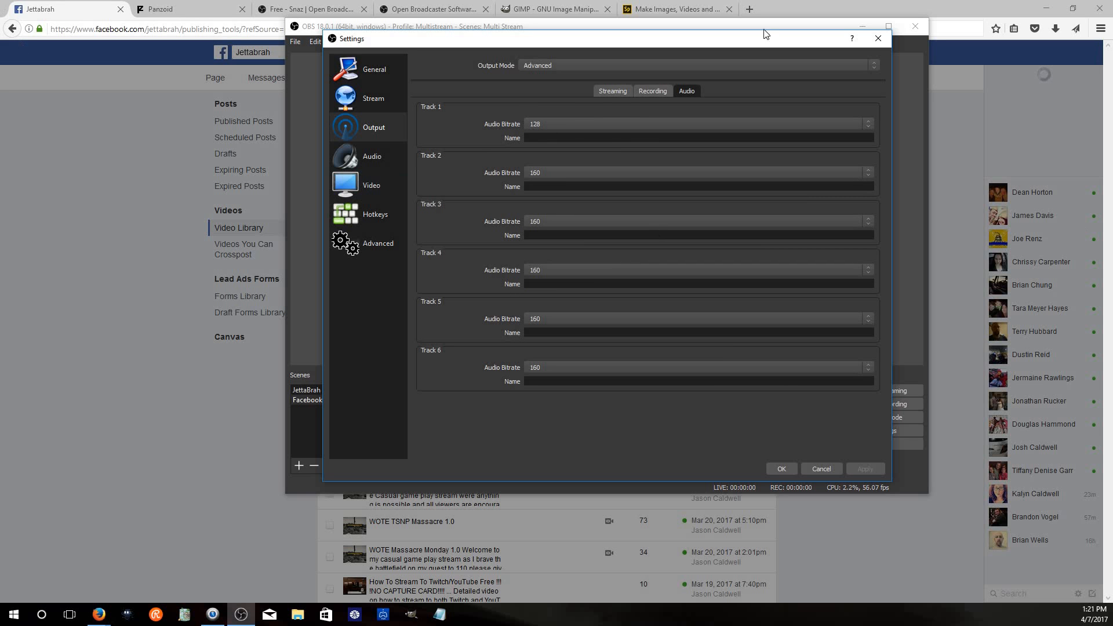
{"action": "left_click", "coordinate": [607, 95]}
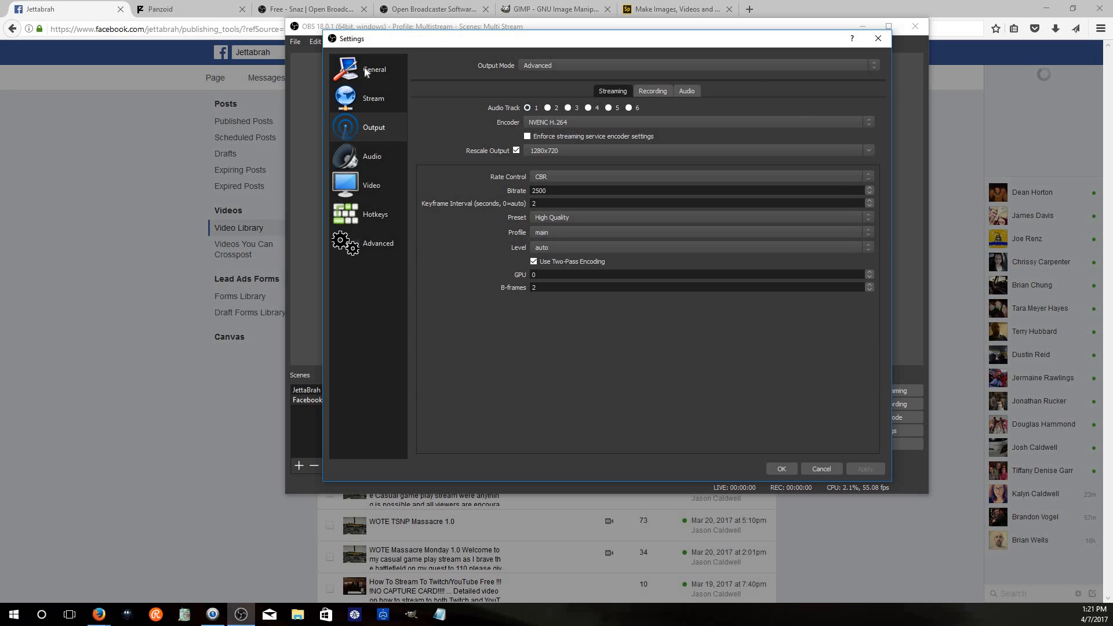
{"action": "left_click", "coordinate": [353, 157]}
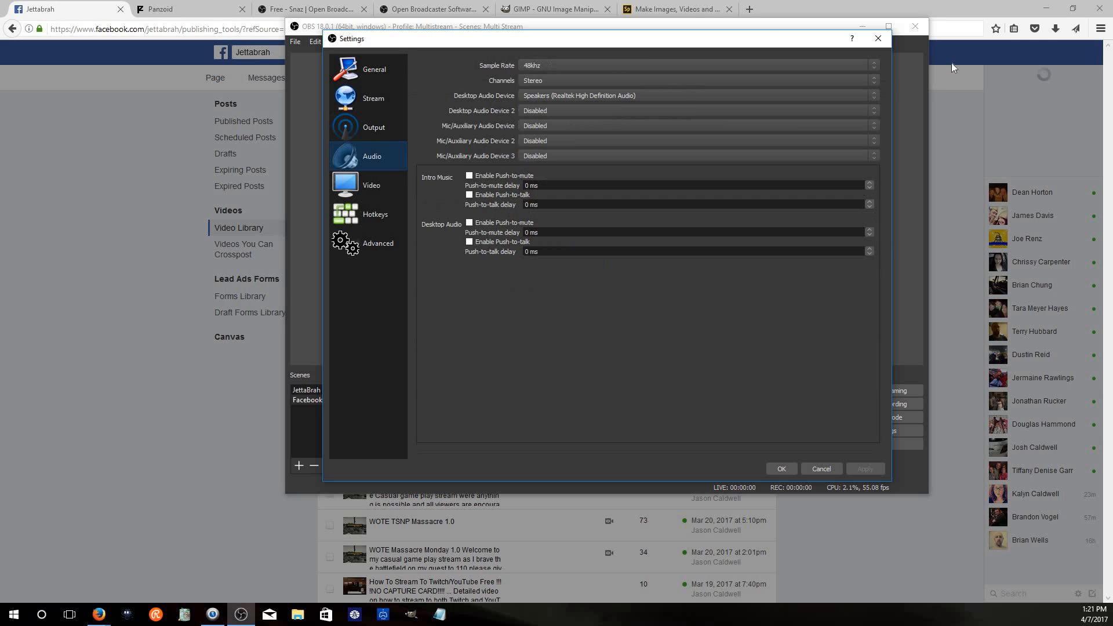
{"action": "left_click", "coordinate": [534, 79]}
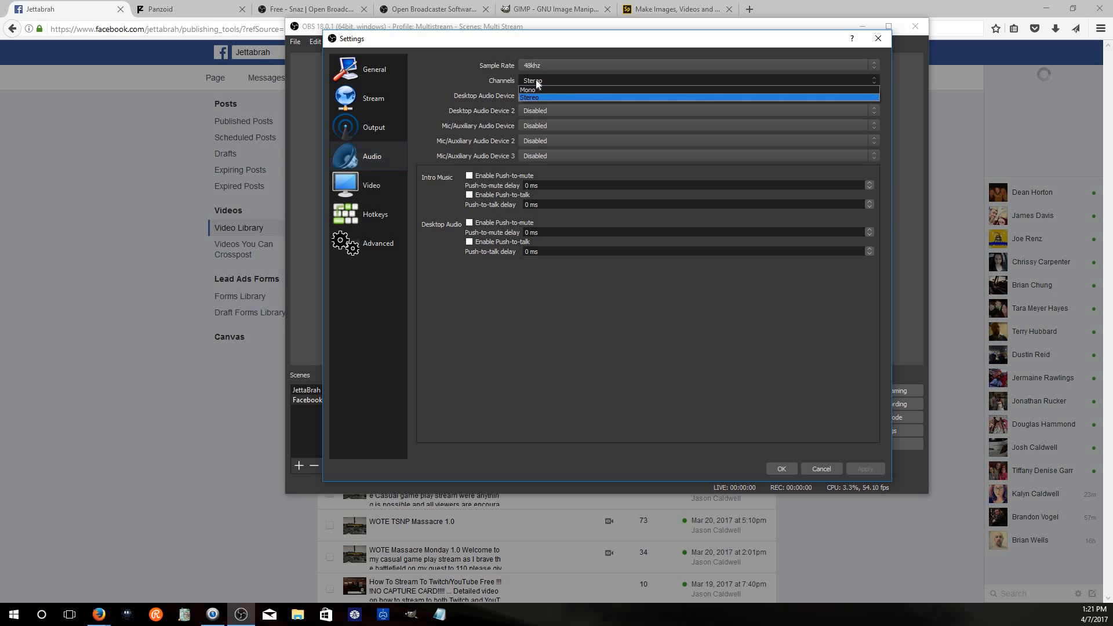
{"action": "left_click", "coordinate": [757, 126]}
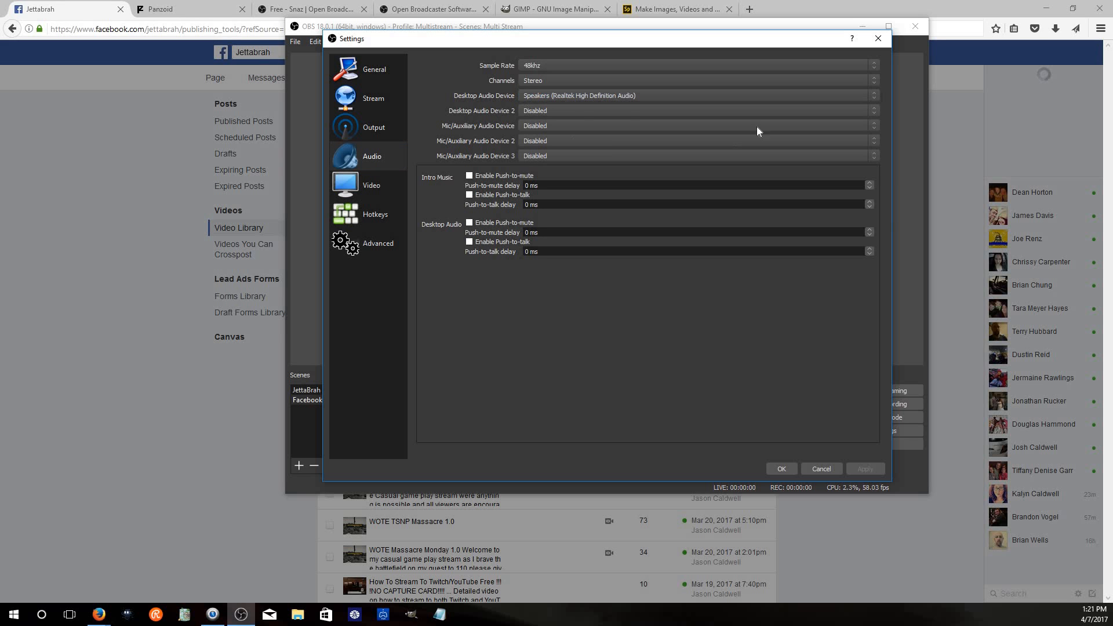
{"action": "left_click", "coordinate": [556, 95]}
{"action": "left_click", "coordinate": [557, 95]}
{"action": "left_click", "coordinate": [354, 184]}
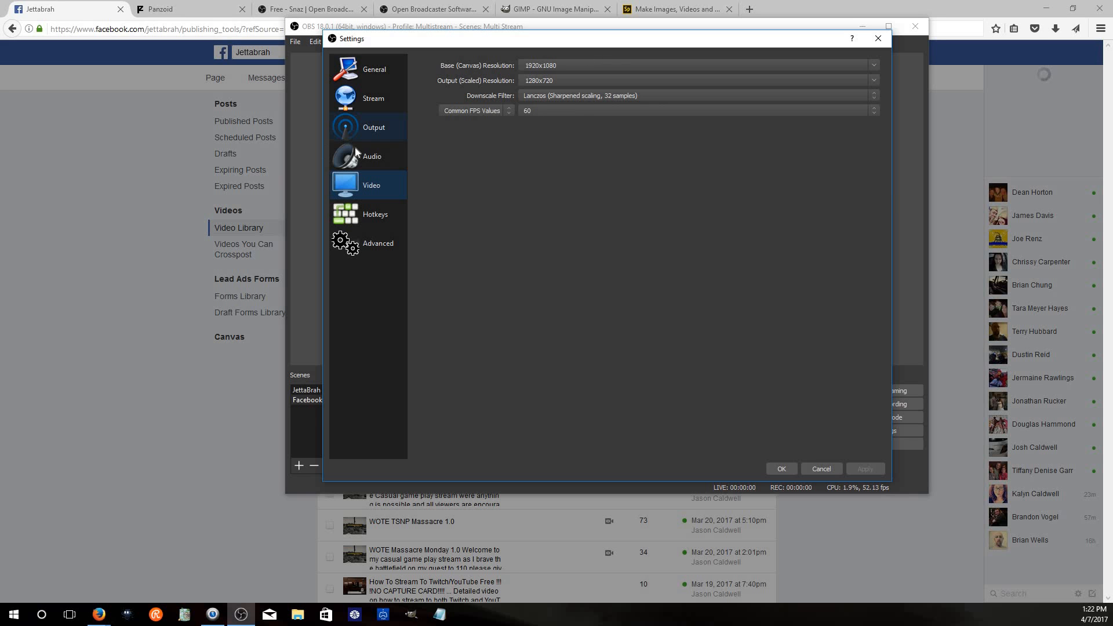
{"action": "left_click", "coordinate": [385, 127]}
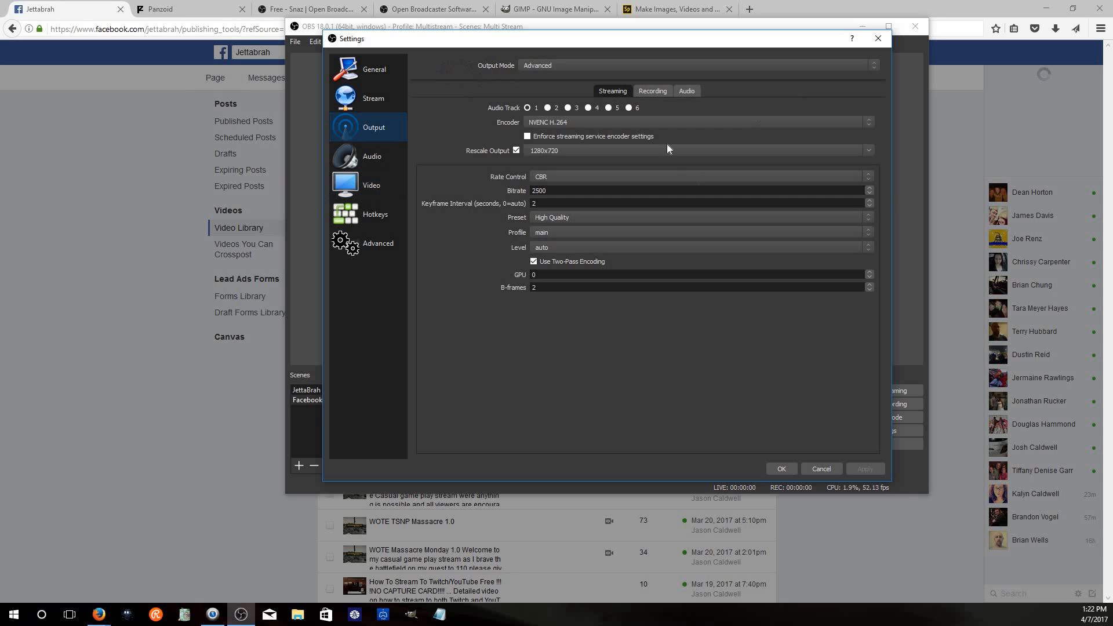
{"action": "left_click", "coordinate": [378, 183]}
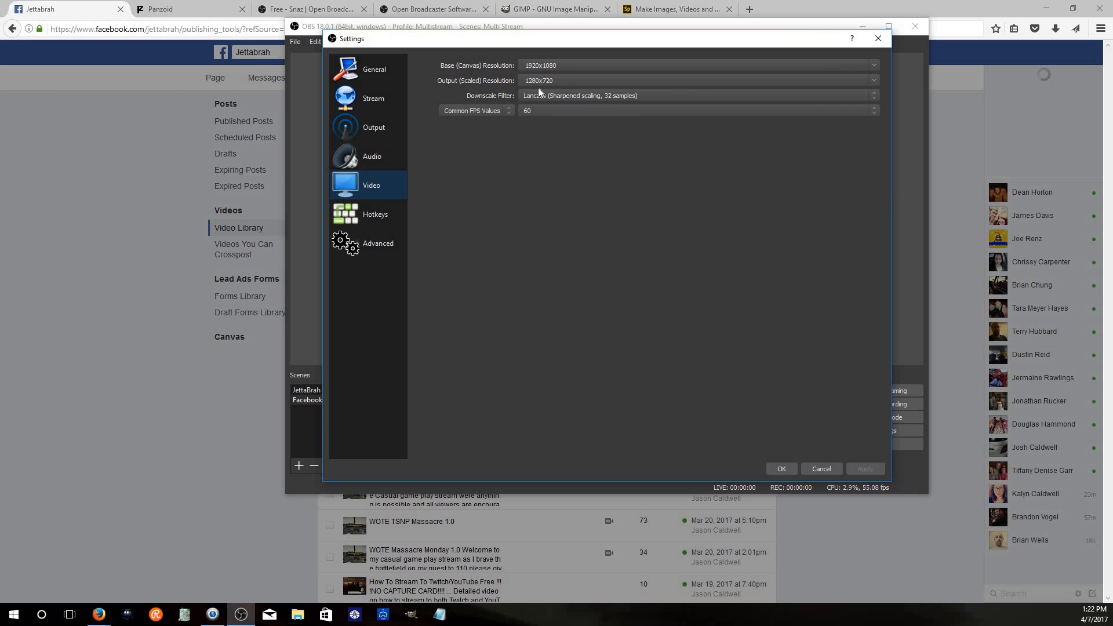
{"action": "left_click", "coordinate": [592, 94]}
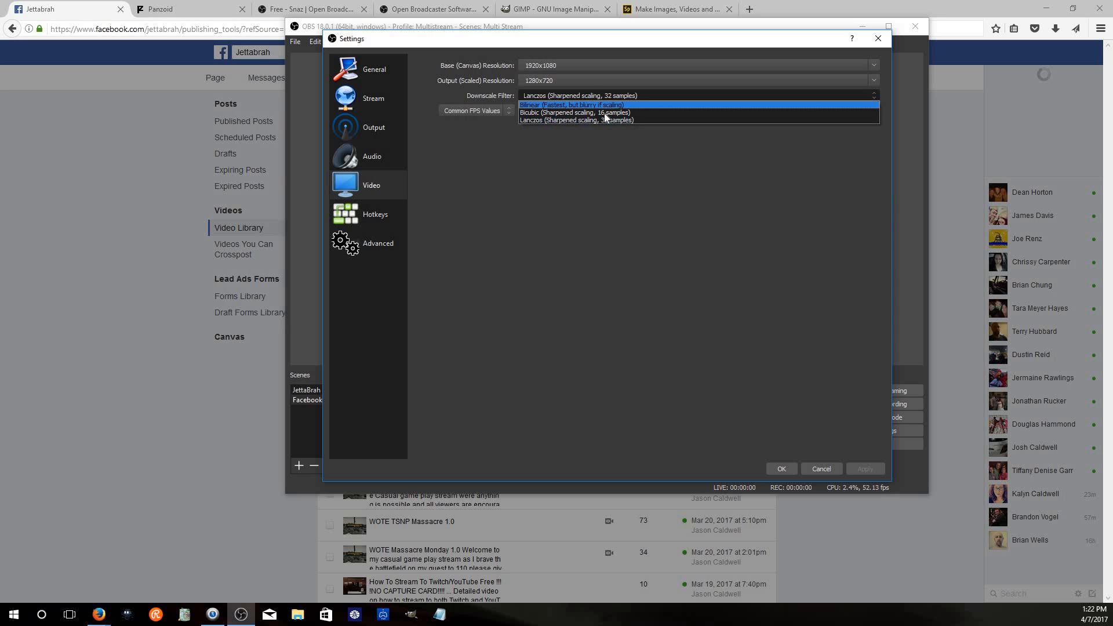
{"action": "left_click", "coordinate": [642, 113]}
{"action": "left_click", "coordinate": [633, 107]}
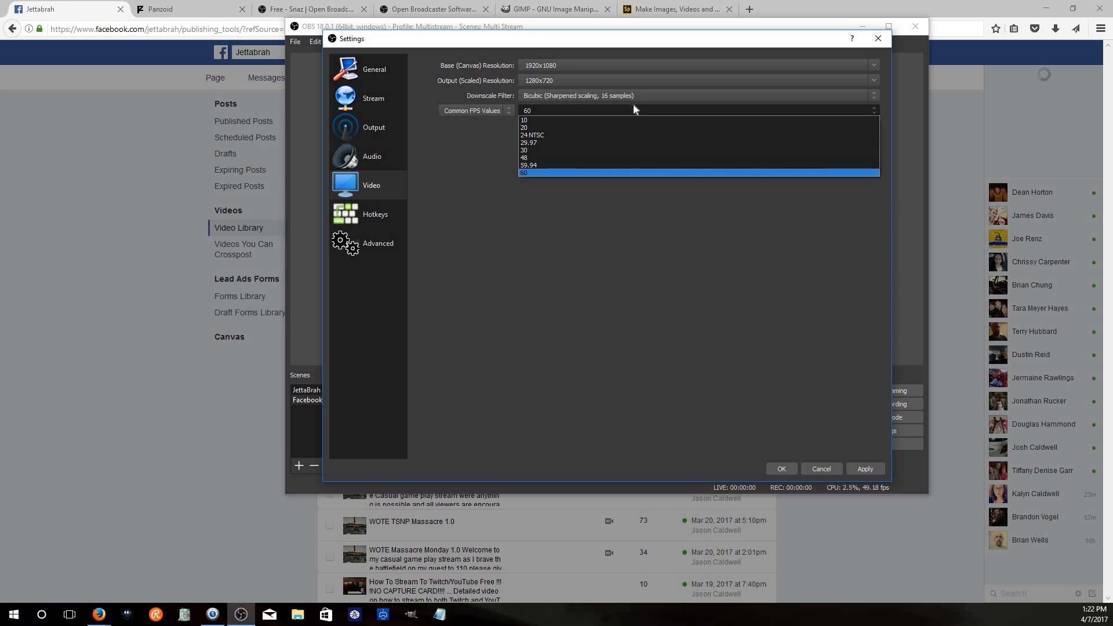
{"action": "left_click", "coordinate": [633, 98]}
{"action": "left_click", "coordinate": [634, 119]}
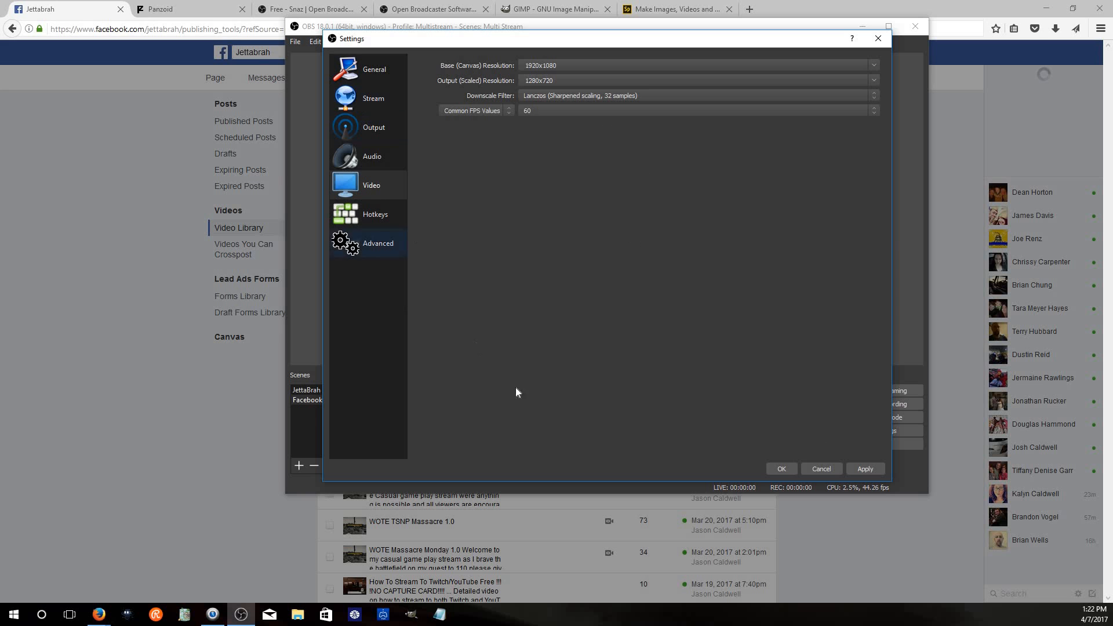
Apply and close the OBS settings, then switch to the Snaz forum tab
{"action": "left_click", "coordinate": [855, 471]}
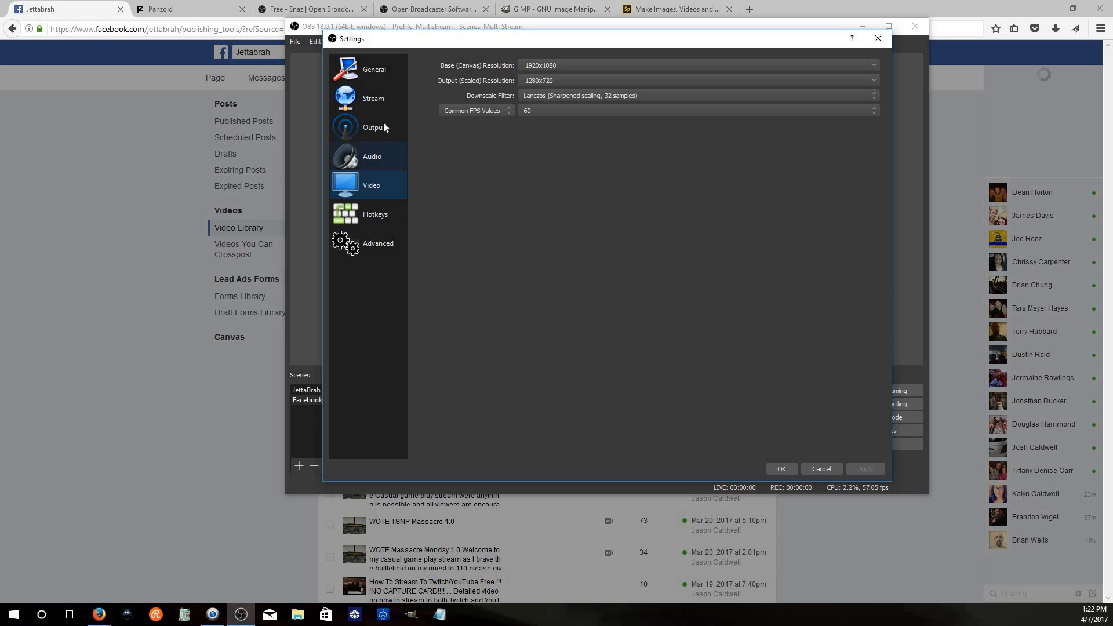
{"action": "left_click", "coordinate": [383, 155]}
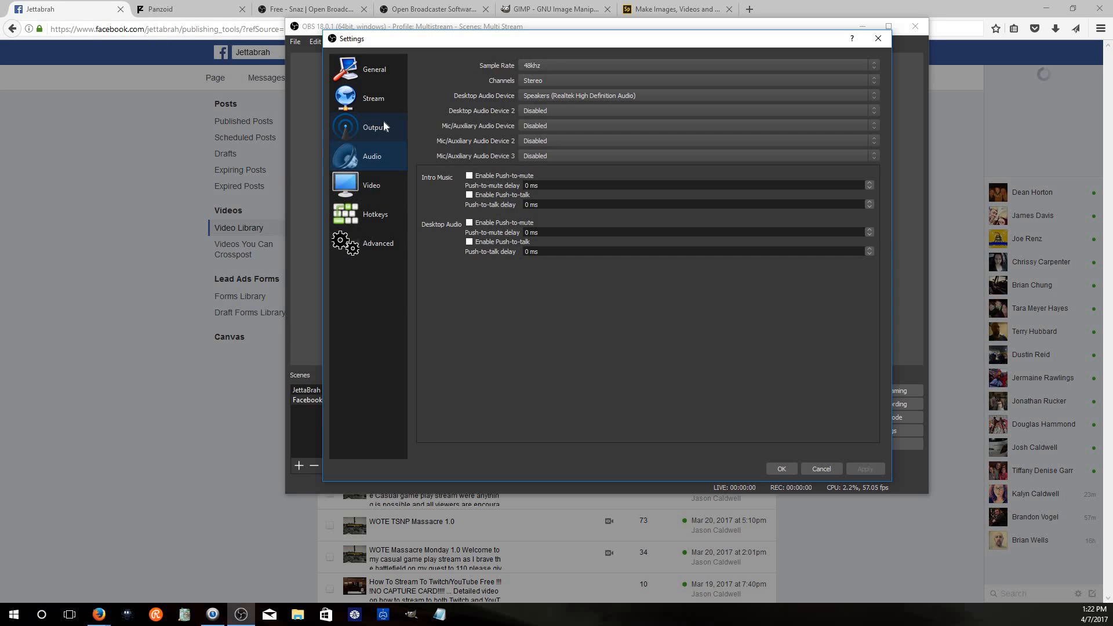
{"action": "left_click", "coordinate": [787, 467]}
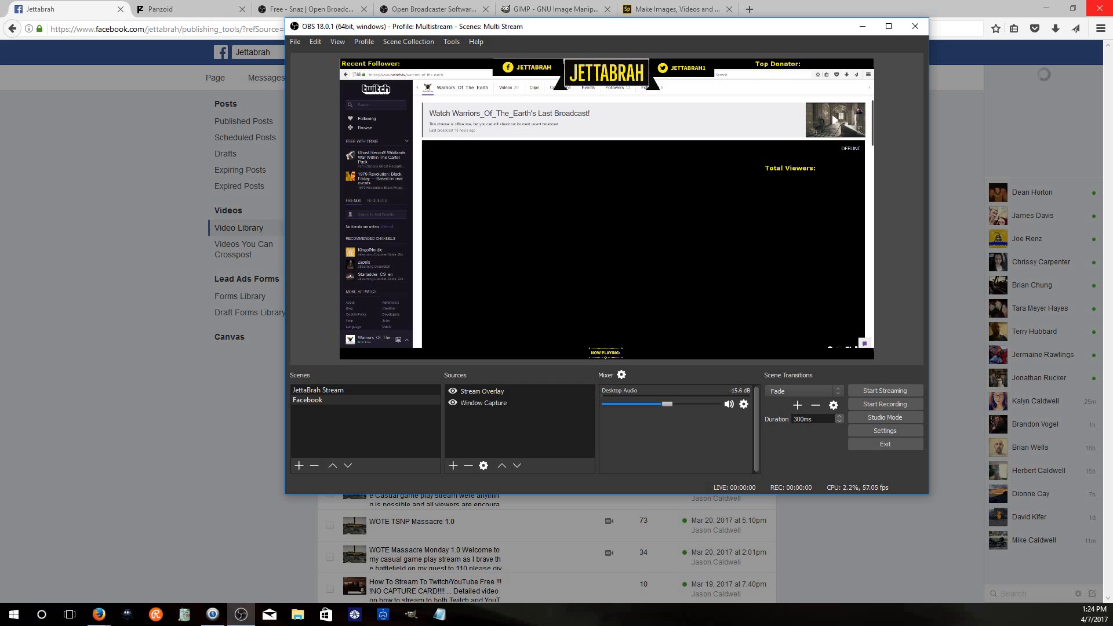
{"action": "left_click", "coordinate": [288, 10]}
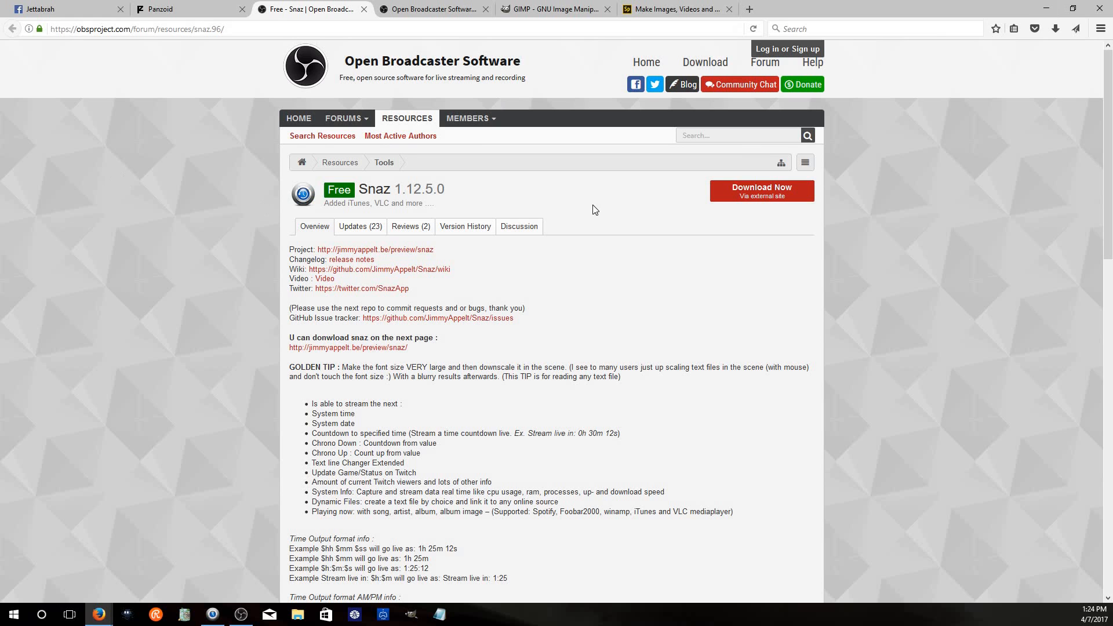
Back in OBS, add the existing Intro Image source to the scene and stretch it to fill the canvas
{"action": "right_click", "coordinate": [221, 615]}
{"action": "left_click", "coordinate": [230, 589]}
{"action": "left_click", "coordinate": [241, 615]}
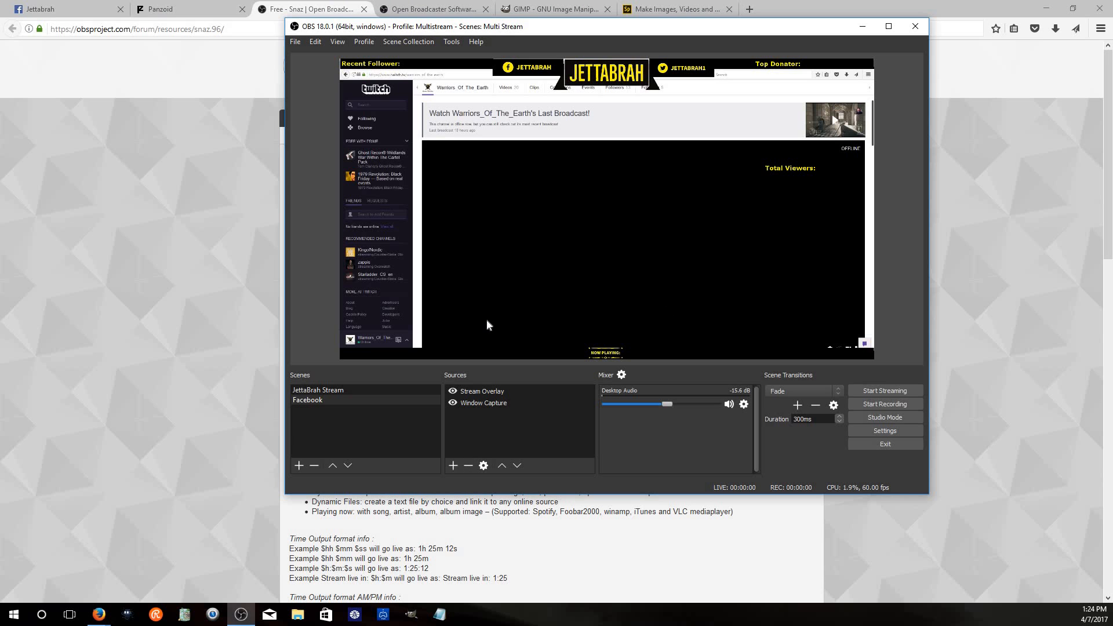
{"action": "left_click", "coordinate": [453, 466]}
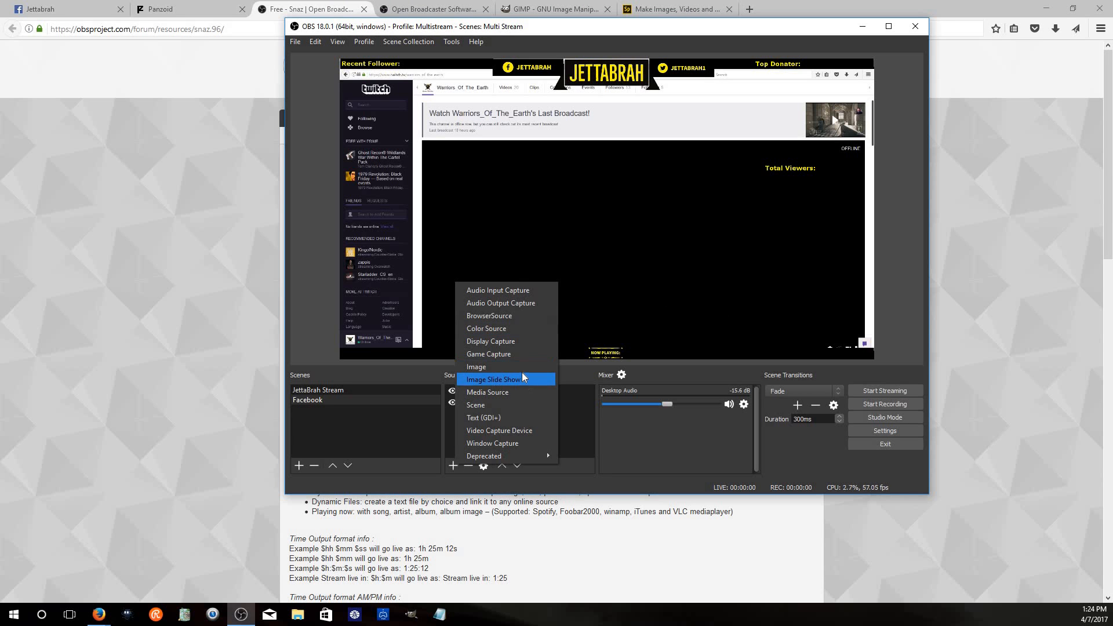
{"action": "left_click", "coordinate": [510, 366]}
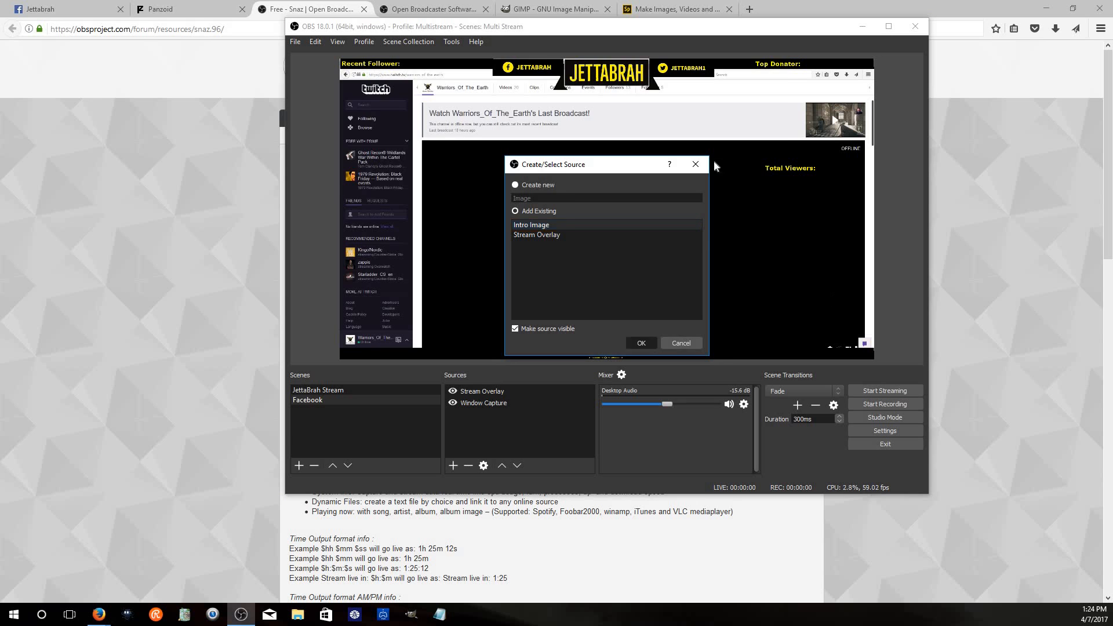
{"action": "left_click", "coordinate": [650, 339]}
{"action": "left_click_drag", "start_coordinate": [784, 309], "coordinate": [873, 358]}
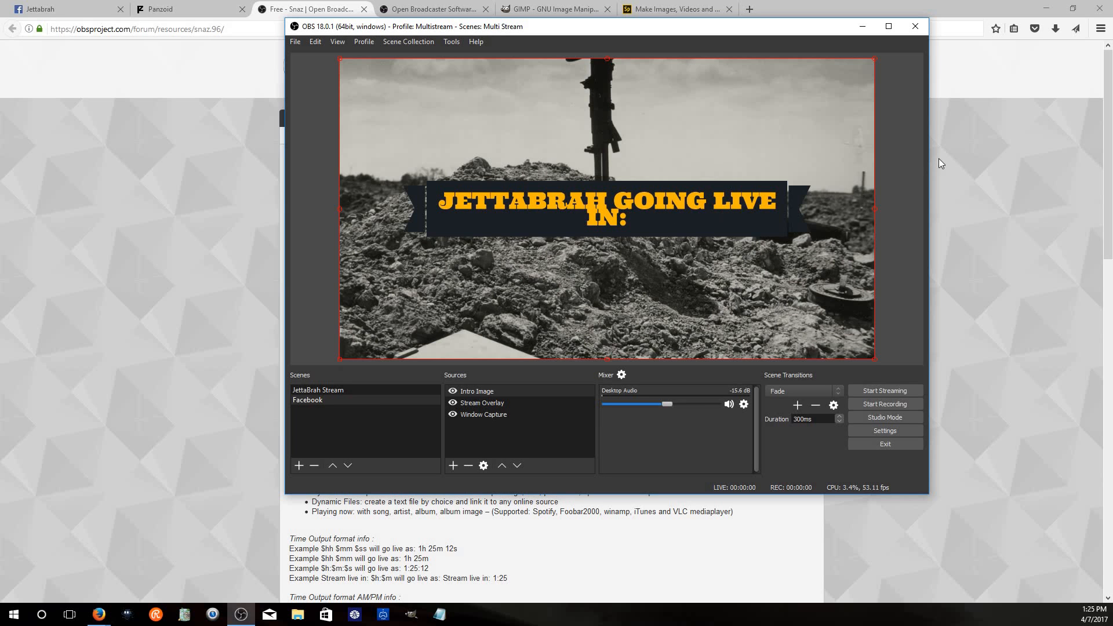
Minimize the browser and reposition the OBS window so the Snaz window sits beside it
{"action": "left_click", "coordinate": [650, 226]}
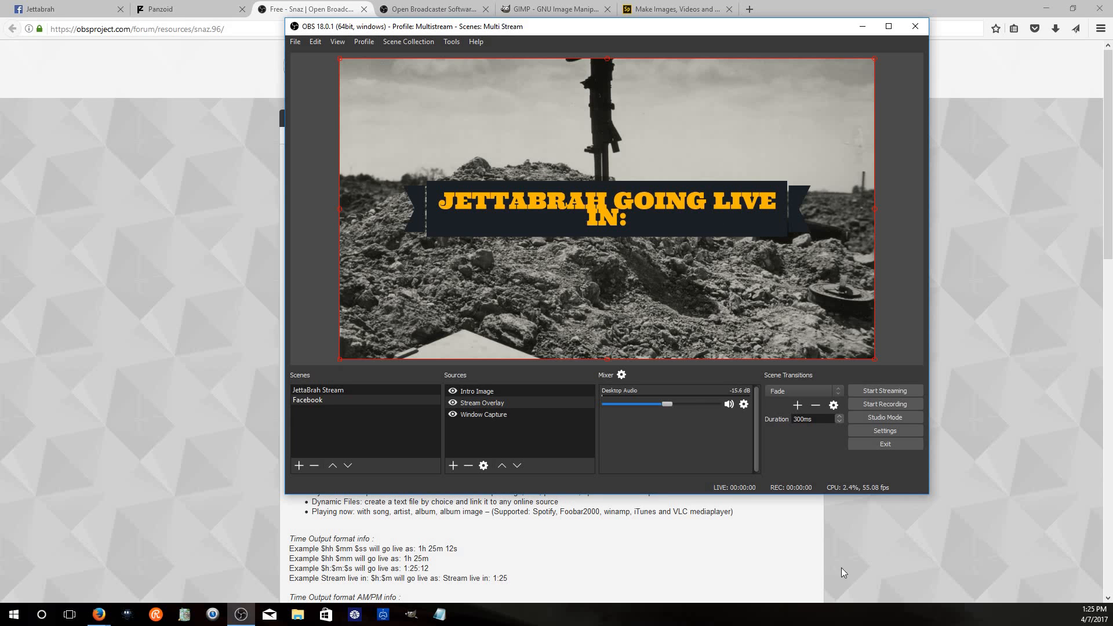
{"action": "left_click", "coordinate": [456, 415]}
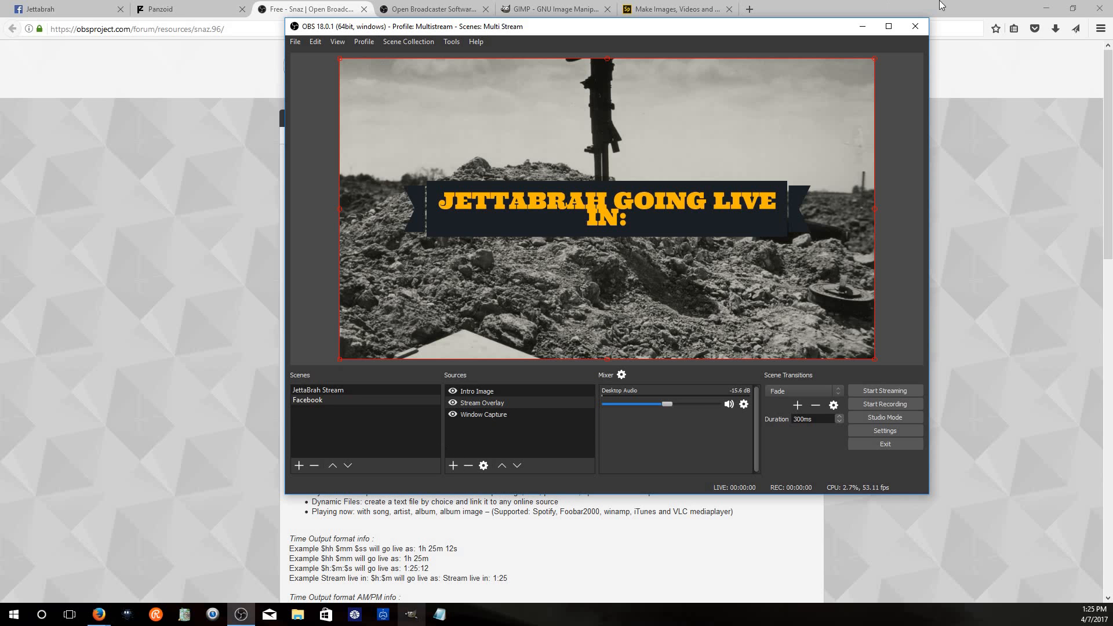
{"action": "left_click", "coordinate": [1047, 8]}
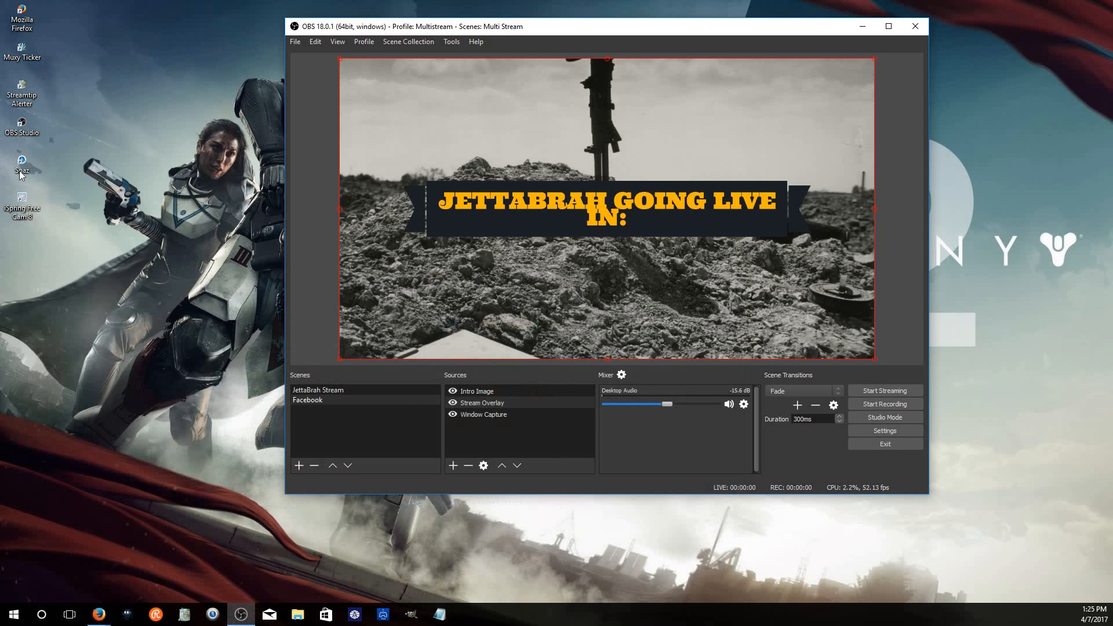
{"action": "left_click", "coordinate": [586, 14]}
{"action": "left_click_drag", "start_coordinate": [561, 163], "coordinate": [832, 170]}
{"action": "left_click_drag", "start_coordinate": [677, 27], "coordinate": [532, 9]}
{"action": "left_click", "coordinate": [862, 179]}
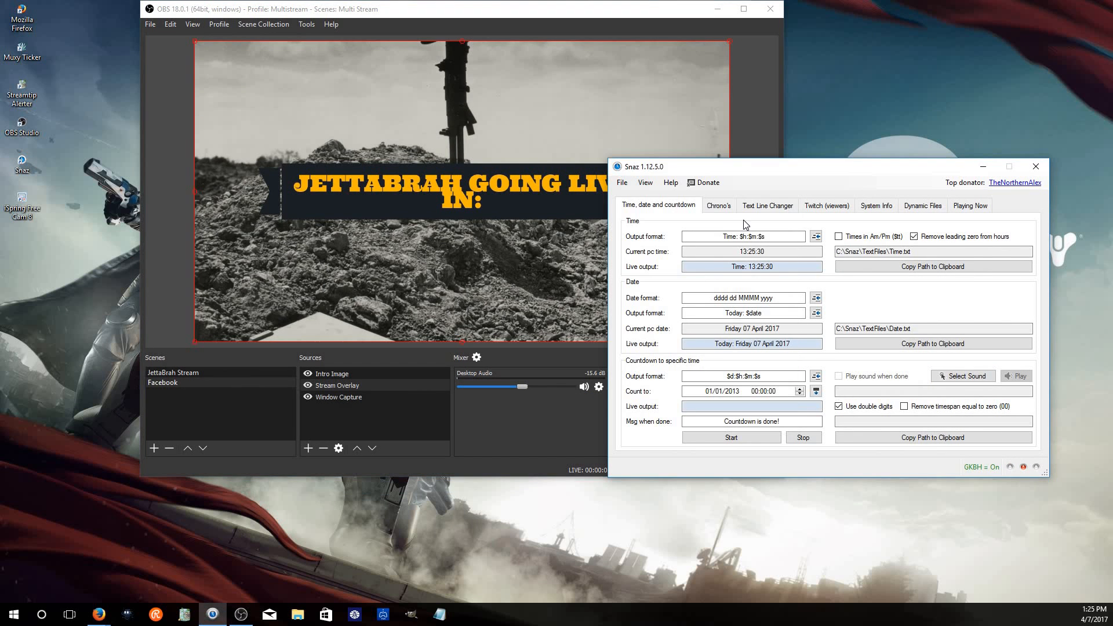
Look through the Snaz tabs for time, countdown chrono and now-playing outputs while arranging the windows
{"action": "left_click", "coordinate": [717, 206]}
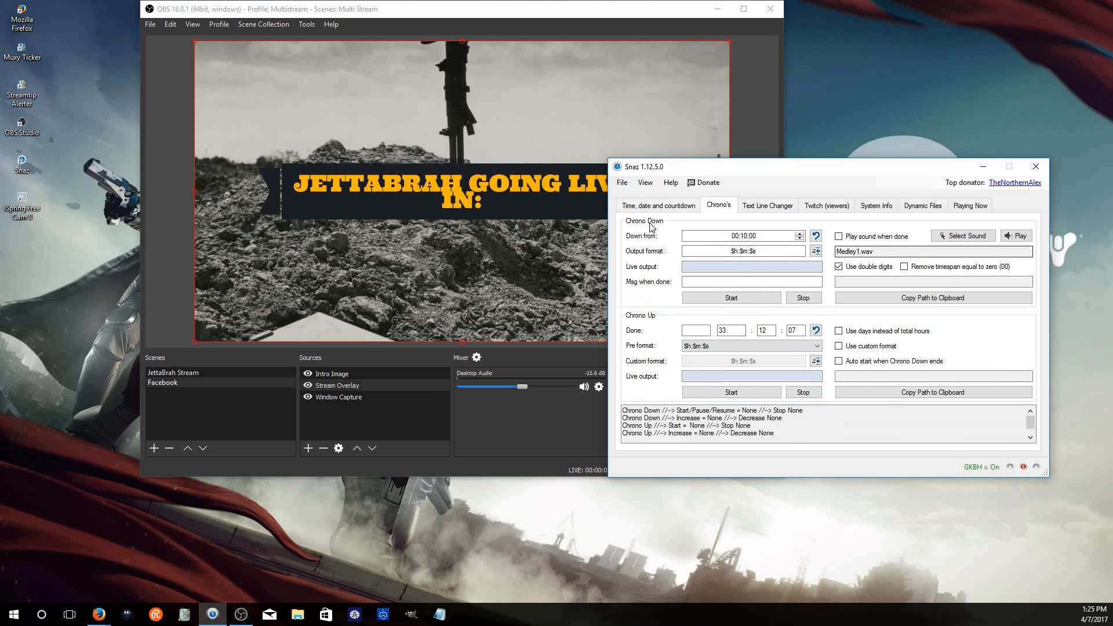
{"action": "left_click_drag", "start_coordinate": [815, 174], "coordinate": [869, 164]}
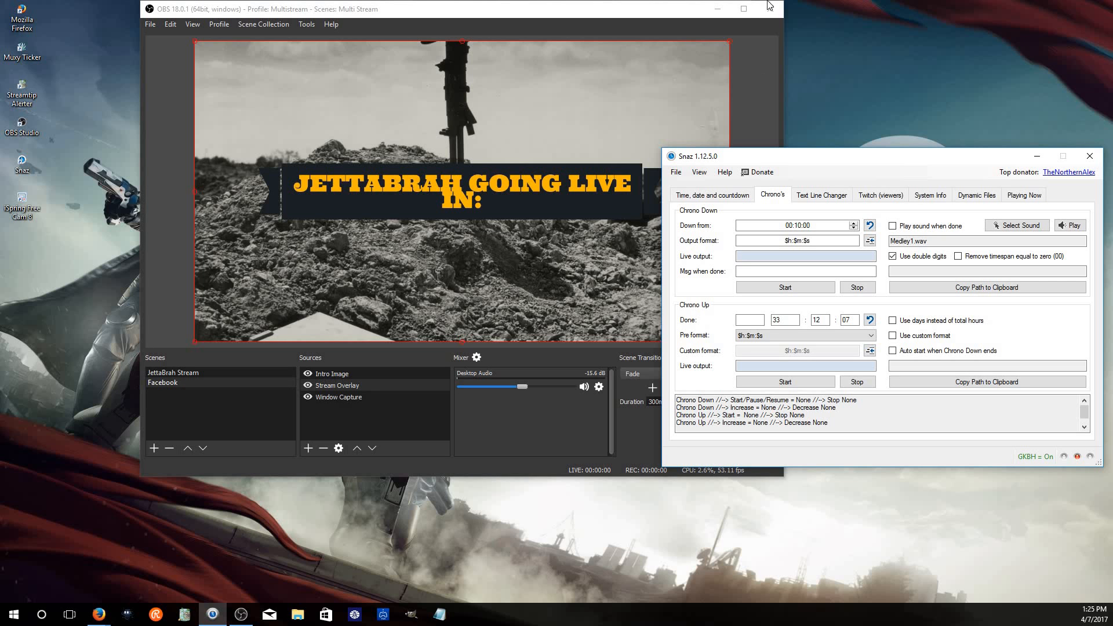
{"action": "left_click", "coordinate": [734, 200]}
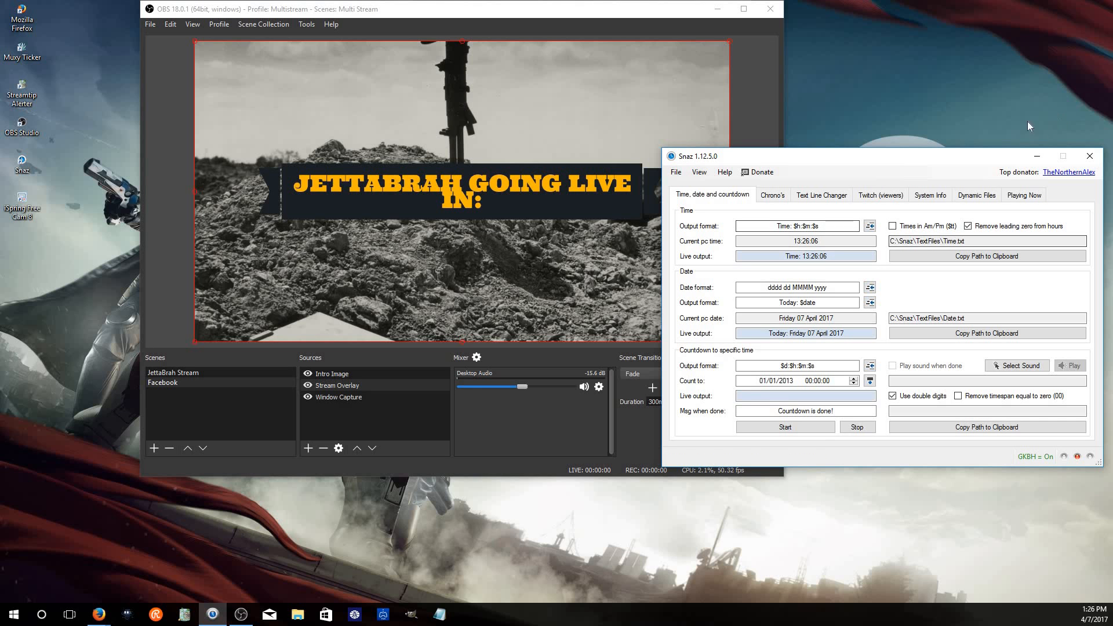
{"action": "left_click", "coordinate": [719, 8]}
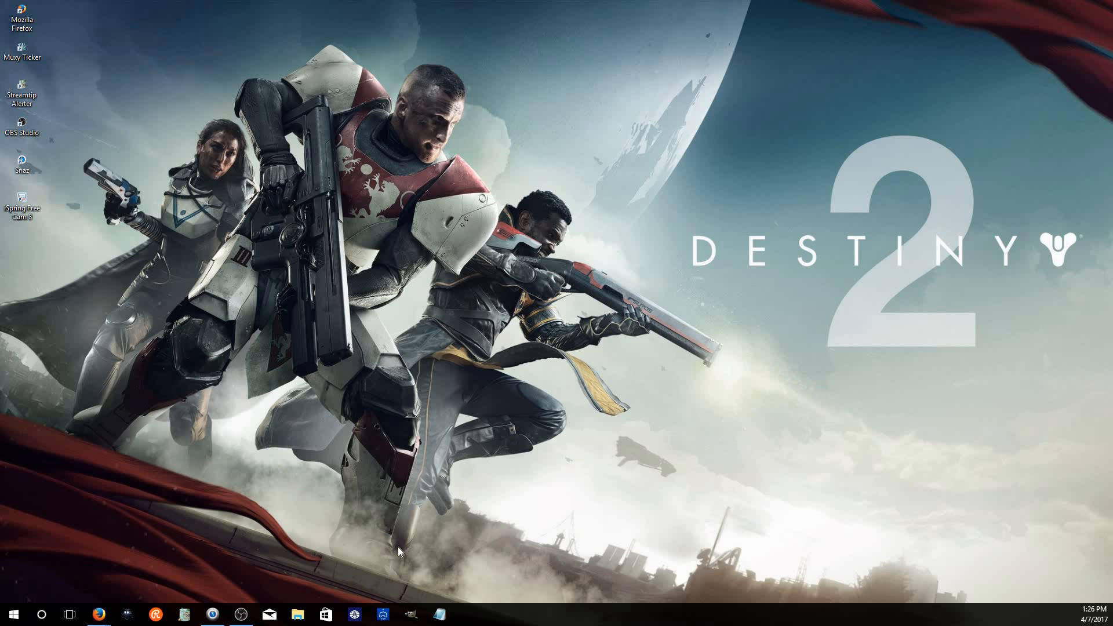
{"action": "left_click", "coordinate": [210, 616]}
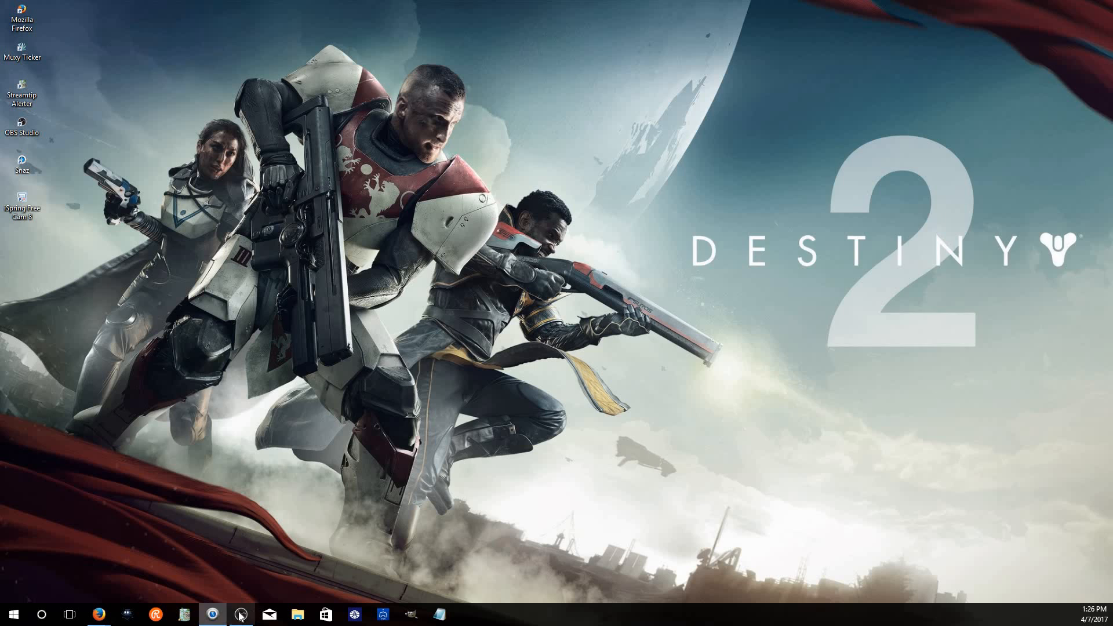
{"action": "left_click", "coordinate": [243, 617]}
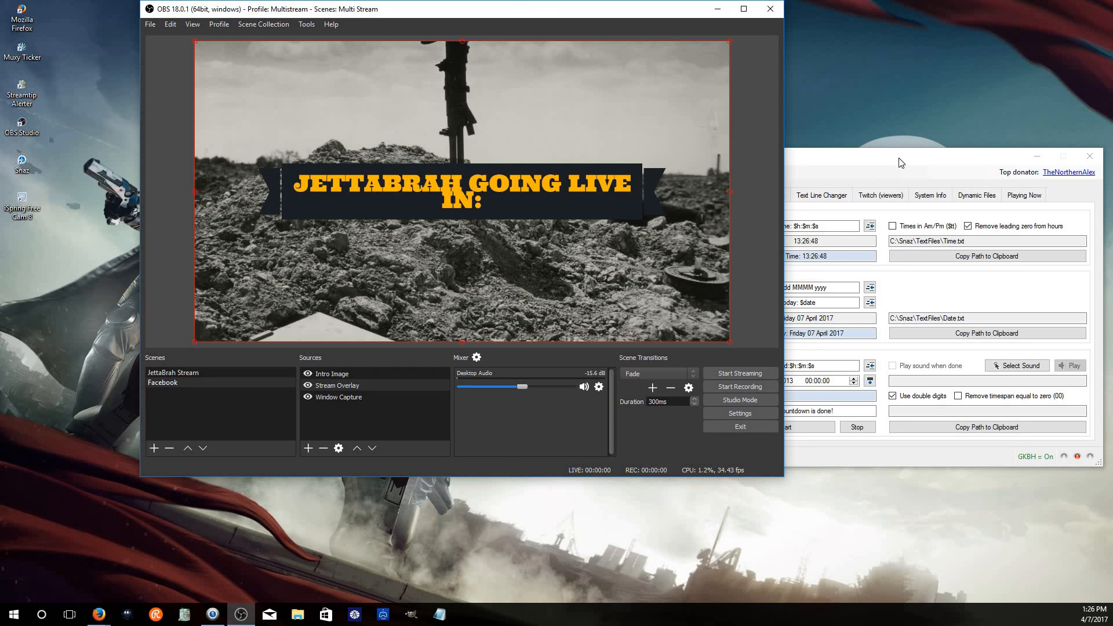
{"action": "left_click", "coordinate": [858, 163]}
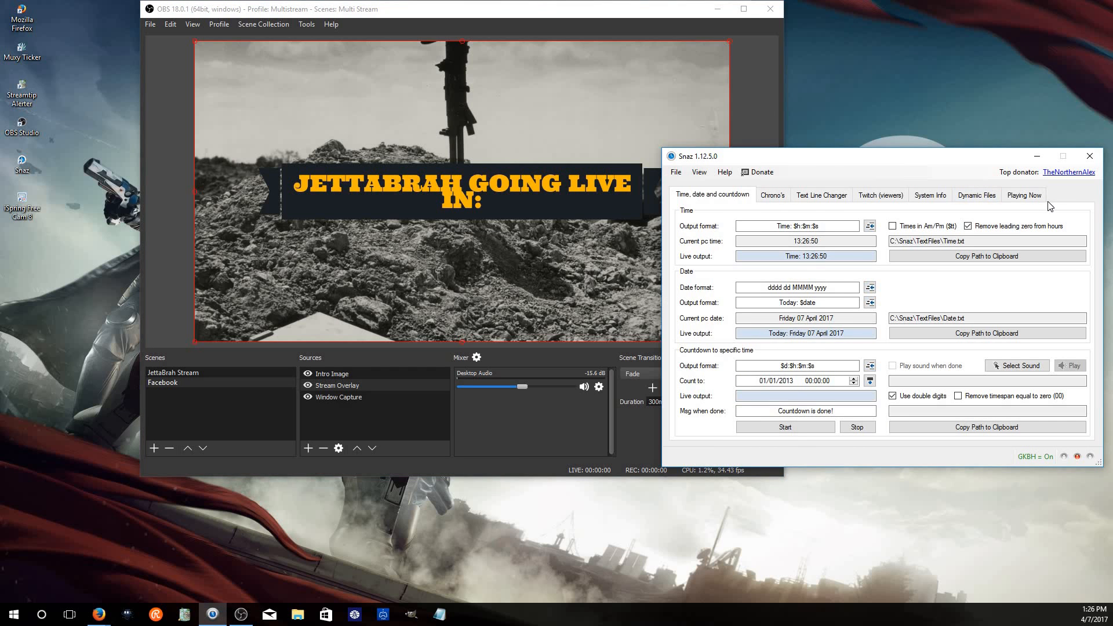
{"action": "left_click", "coordinate": [1029, 196]}
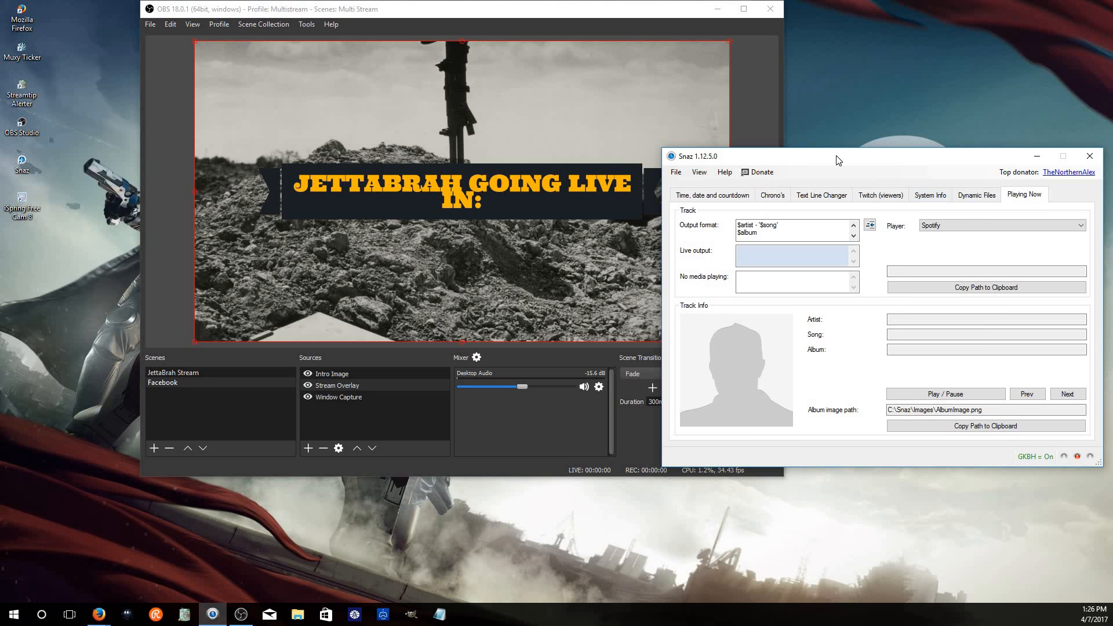
{"action": "left_click", "coordinate": [771, 195]}
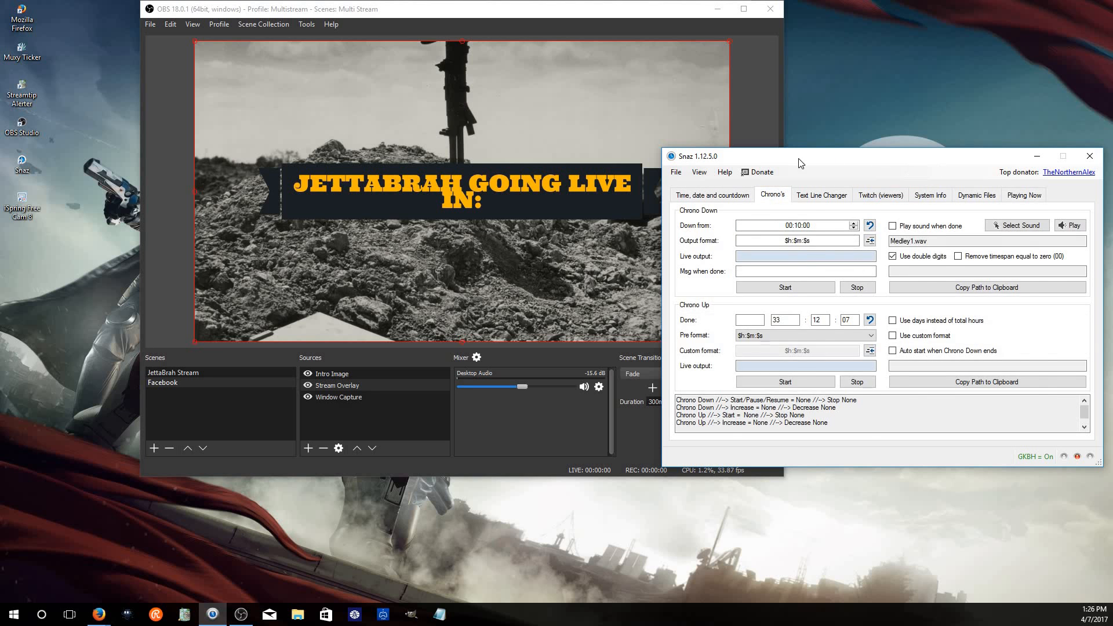
{"action": "left_click_drag", "start_coordinate": [909, 168], "coordinate": [969, 168]}
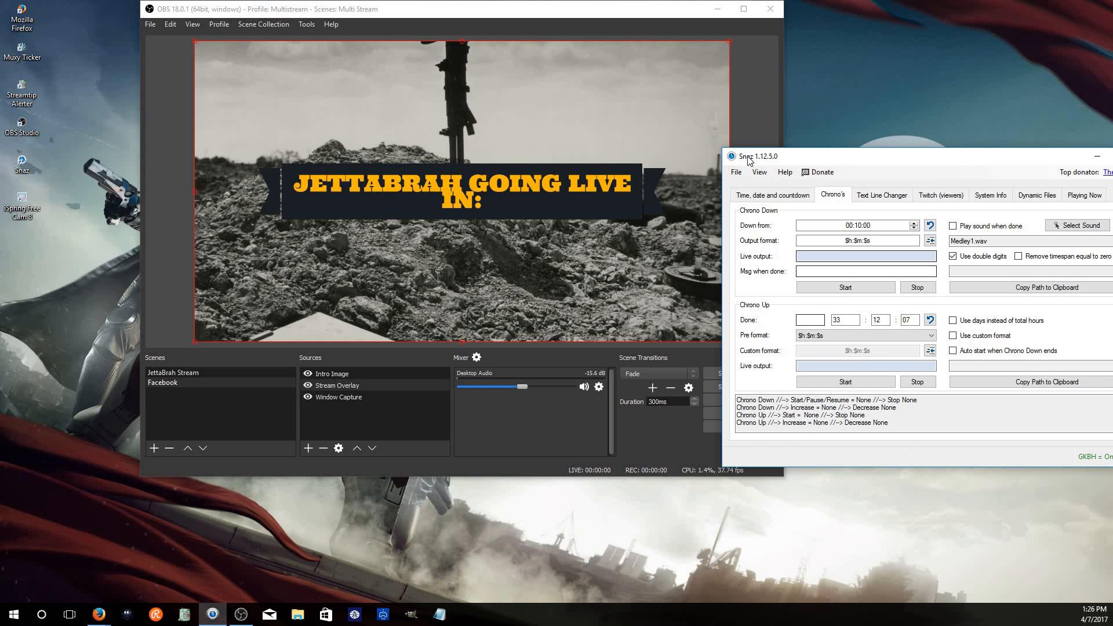
{"action": "left_click_drag", "start_coordinate": [746, 157], "coordinate": [776, 149]}
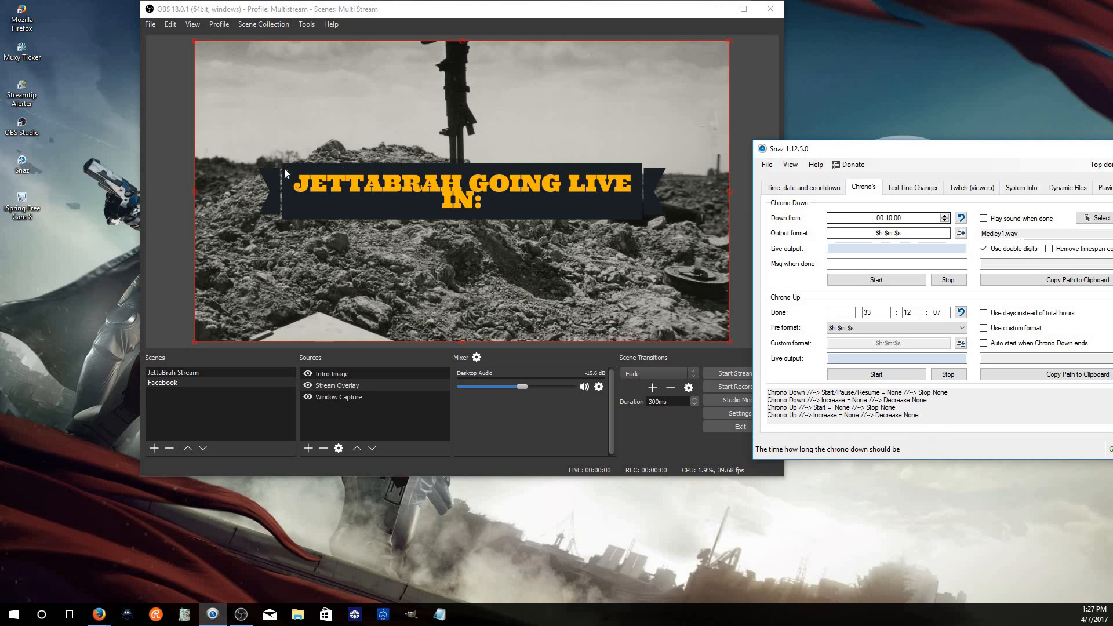
Add a new Text (GDI+) source named Coutdown Timer 2
{"action": "left_click", "coordinate": [308, 448]}
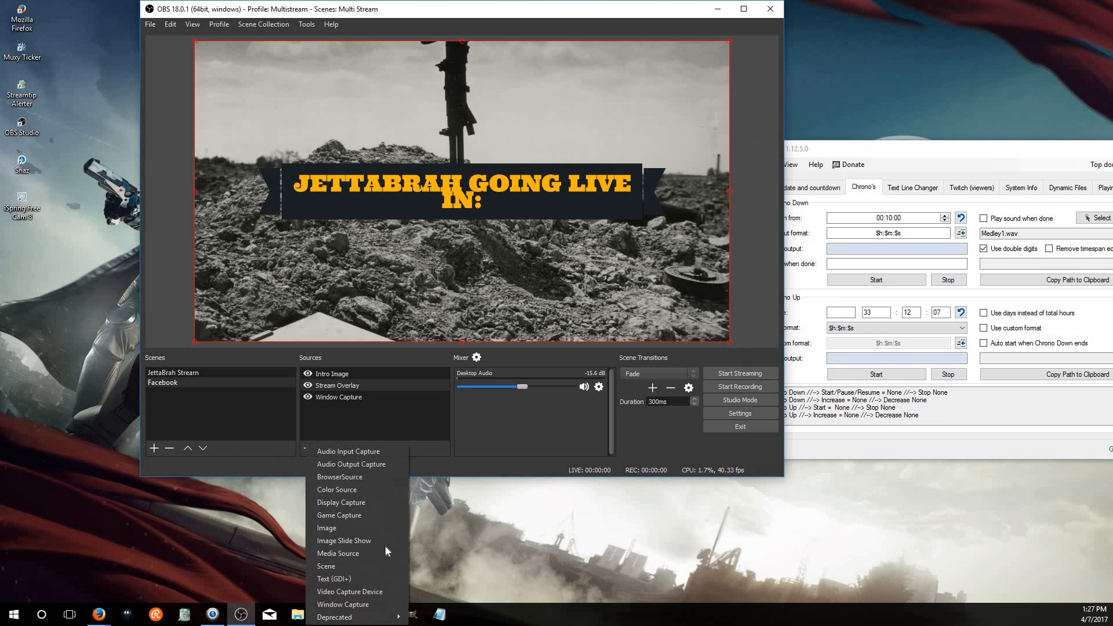
{"action": "left_click", "coordinate": [368, 579]}
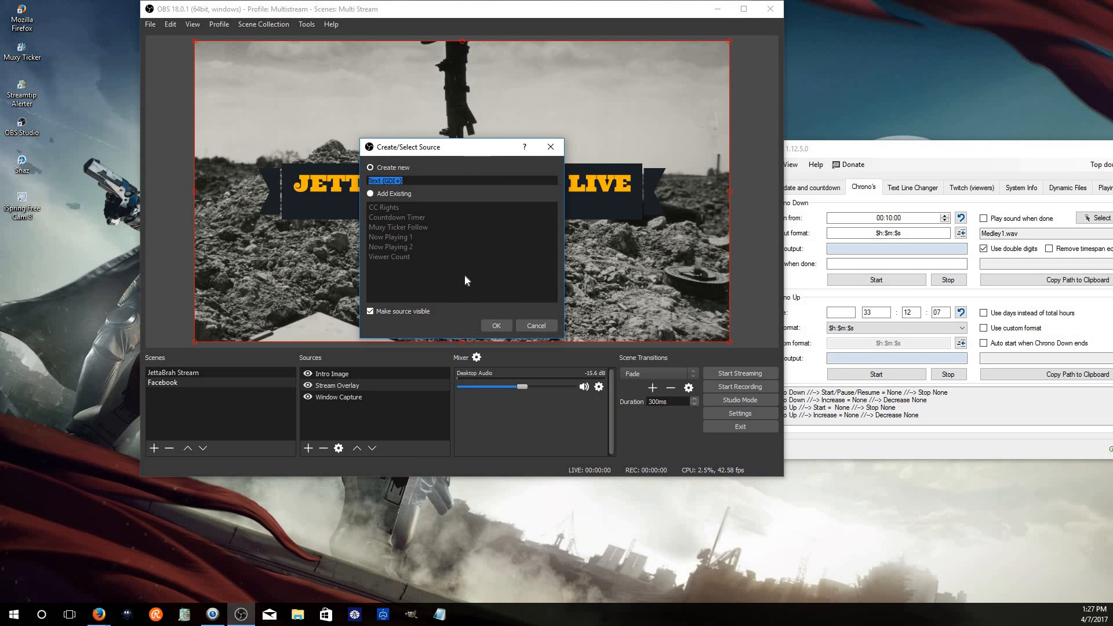
{"action": "type", "text": "Coutd"}
{"action": "type", "text": "own Ti"}
{"action": "type", "text": "me"}
{"action": "type", "text": "er"}
{"action": "type", "text": " 2"}
{"action": "left_click", "coordinate": [502, 326]}
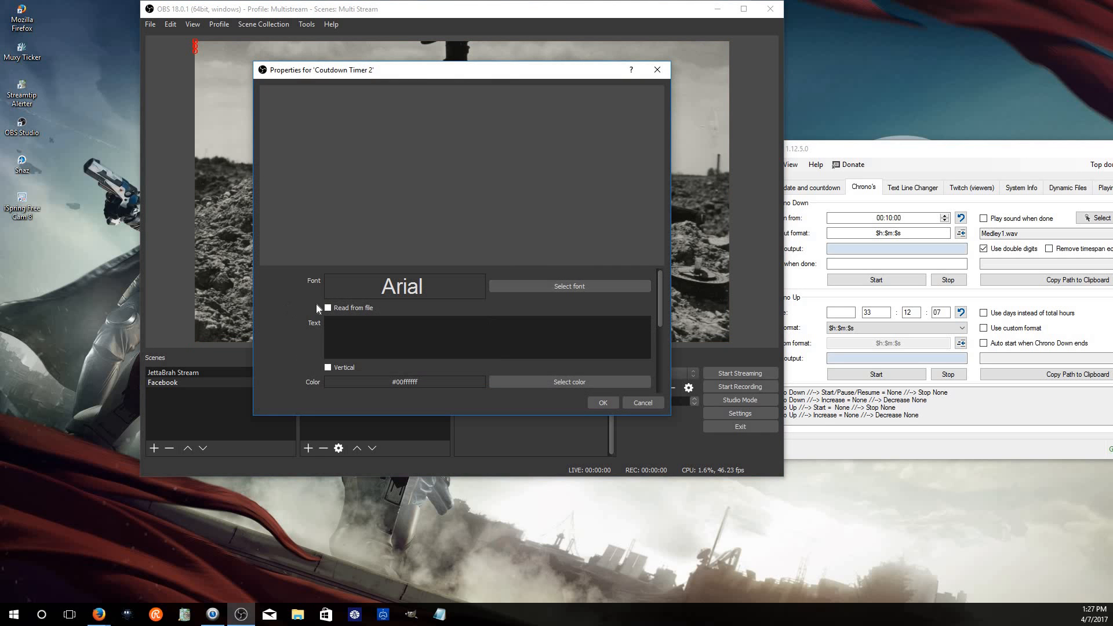
Set the text source to read from file C:/Snaz/TextFiles/ChronoDown.txt
{"action": "left_click", "coordinate": [327, 309]}
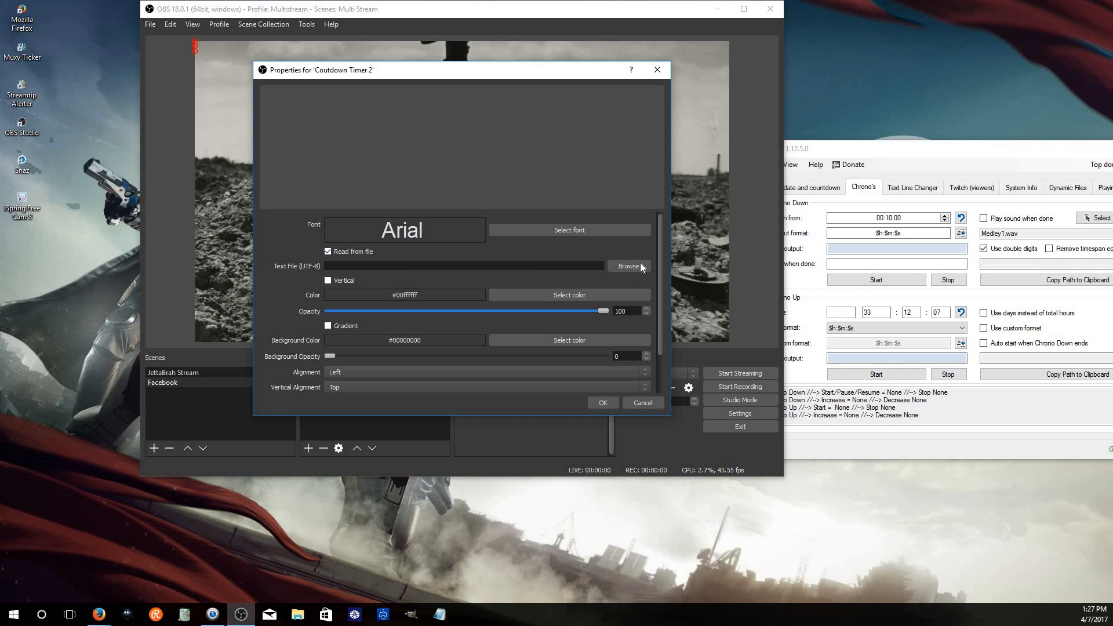
{"action": "left_click", "coordinate": [640, 266]}
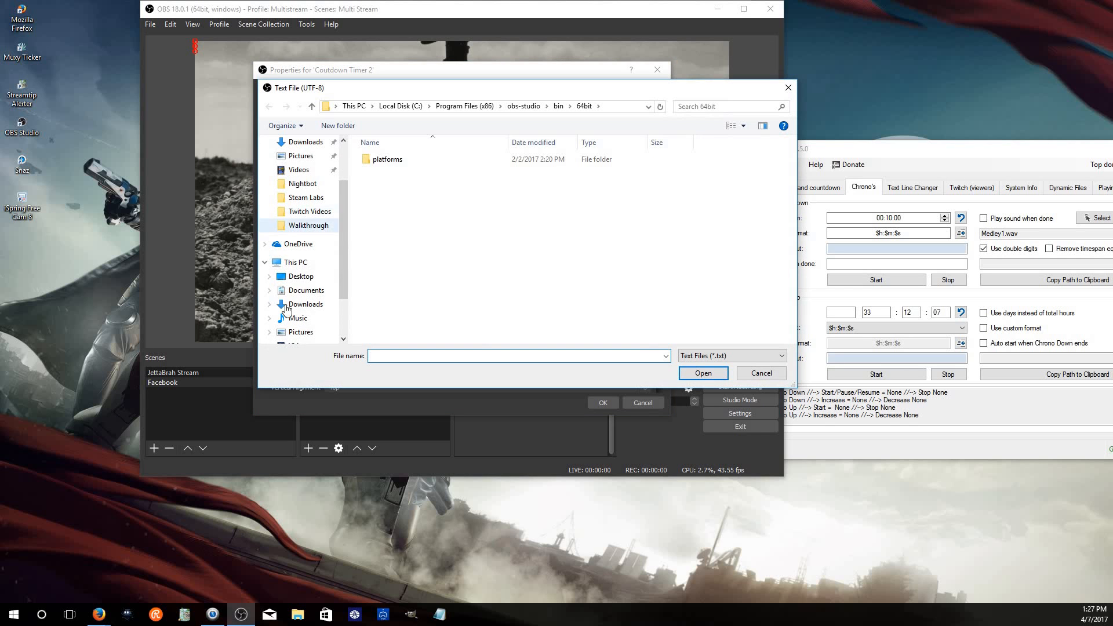
{"action": "scroll", "coordinate": [316, 271], "scroll_direction": "down", "scroll_amount": 1}
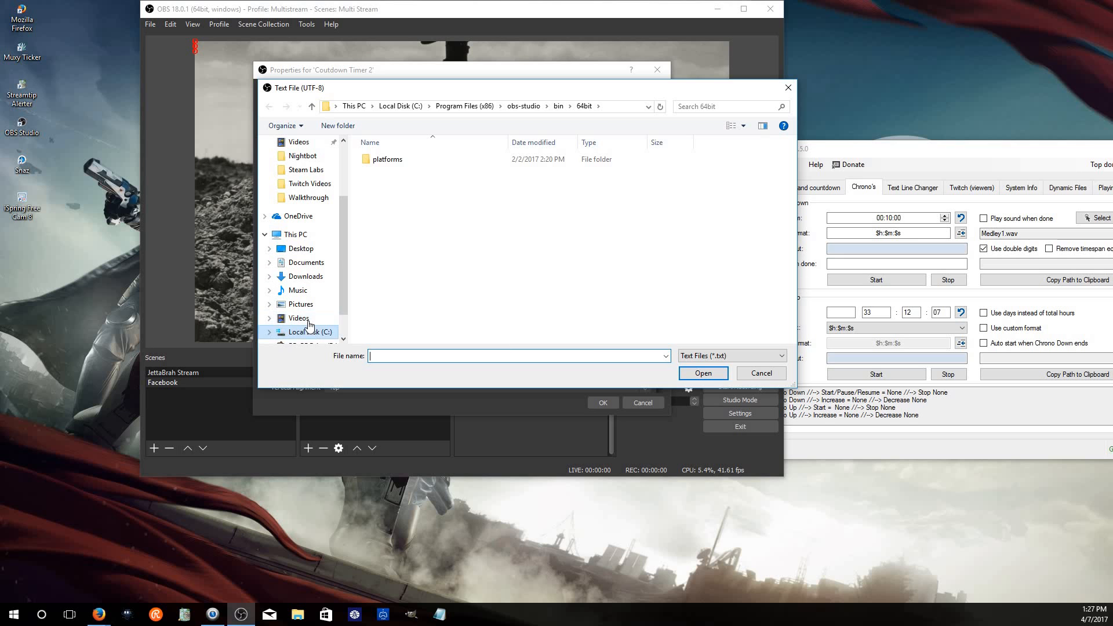
{"action": "left_click", "coordinate": [310, 332]}
{"action": "double_click", "coordinate": [394, 294]}
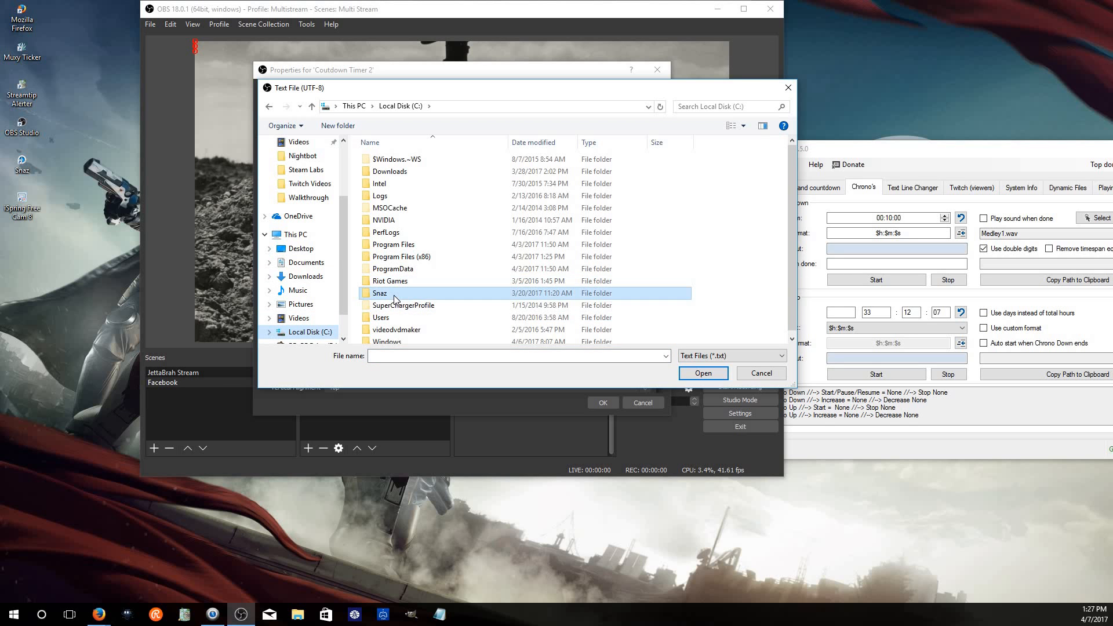
{"action": "double_click", "coordinate": [386, 195]}
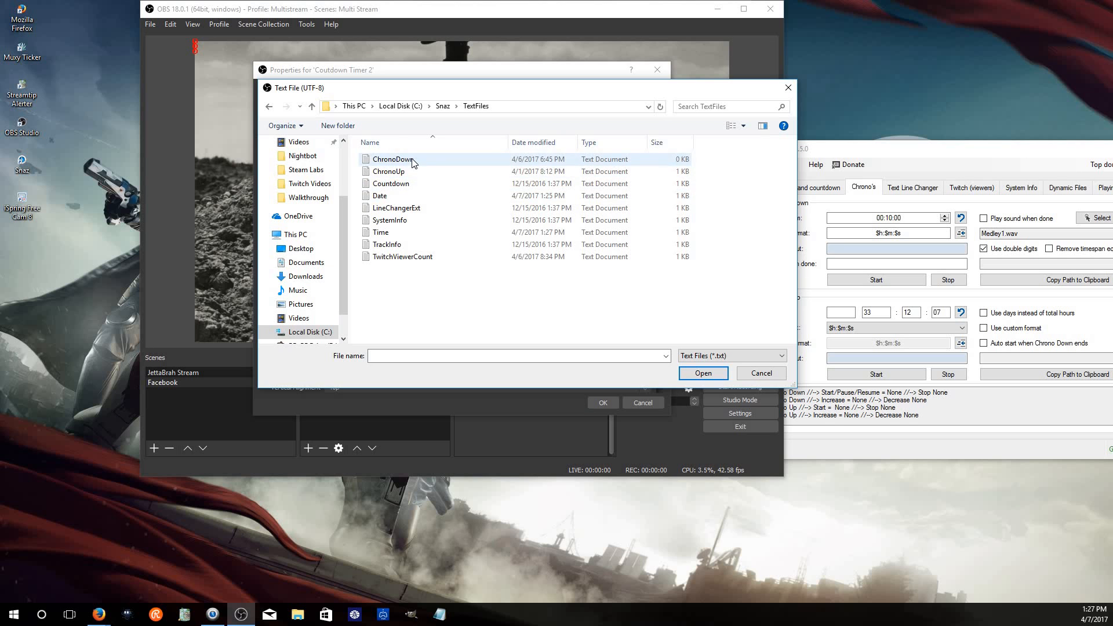
{"action": "double_click", "coordinate": [412, 161]}
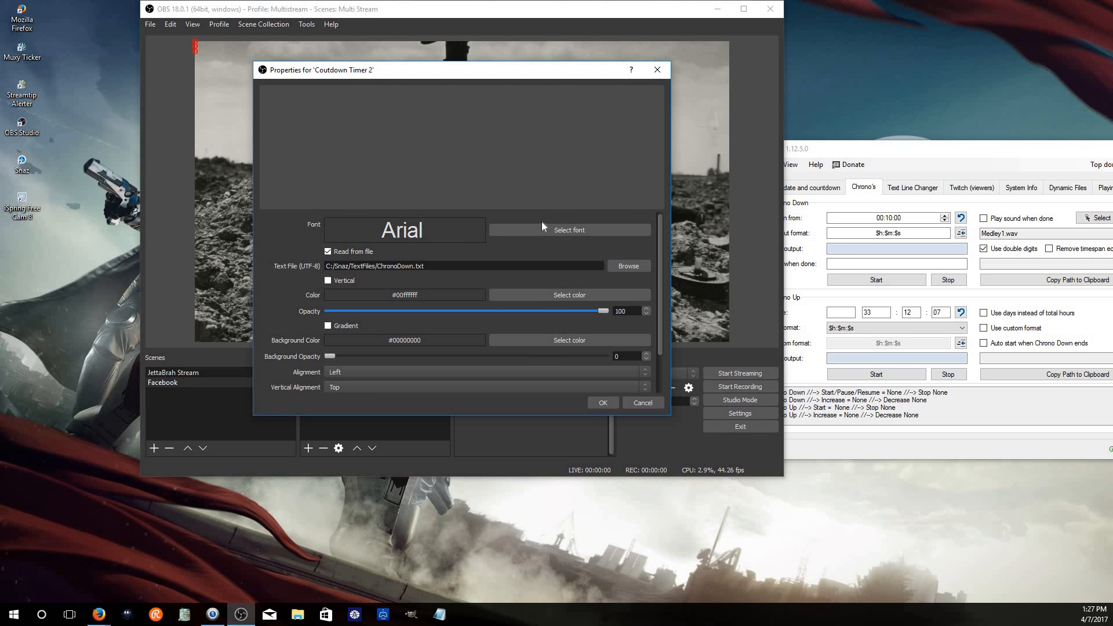
Change the countdown text font to Old English Text MT and confirm the source properties
{"action": "left_click", "coordinate": [542, 230]}
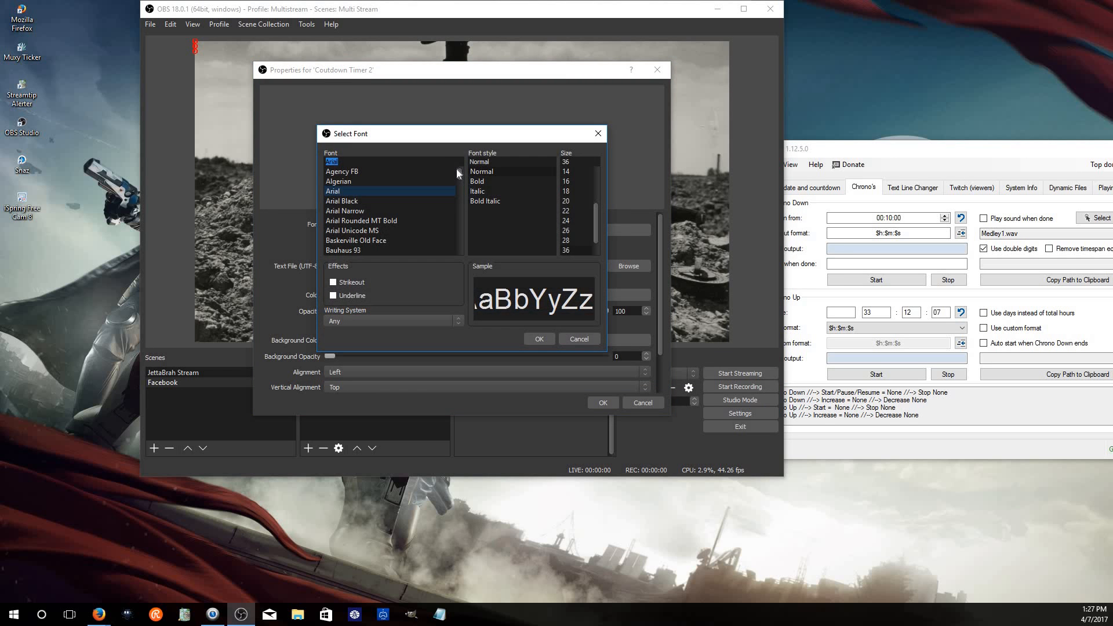
{"action": "scroll", "coordinate": [377, 171], "scroll_direction": "down", "scroll_amount": 4}
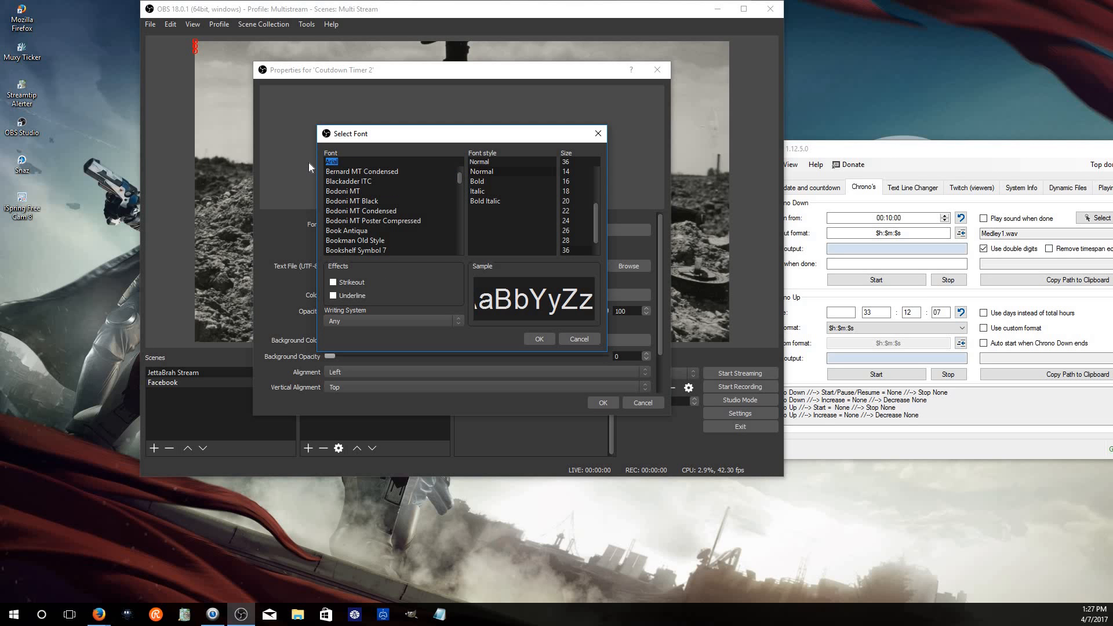
{"action": "key", "text": "o"}
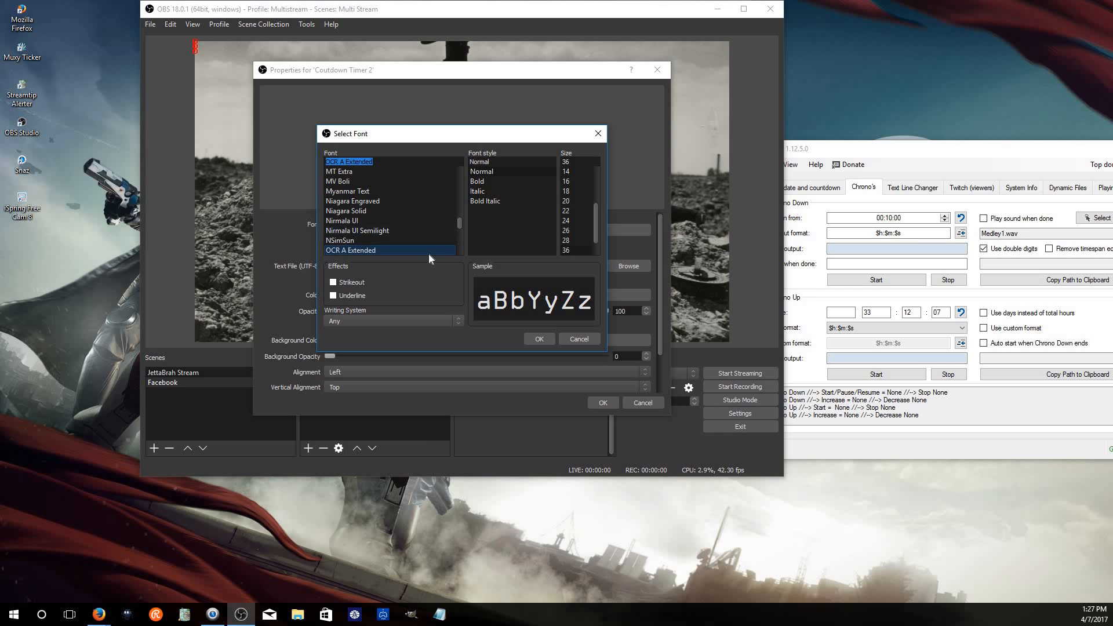
{"action": "key", "text": "Down"}
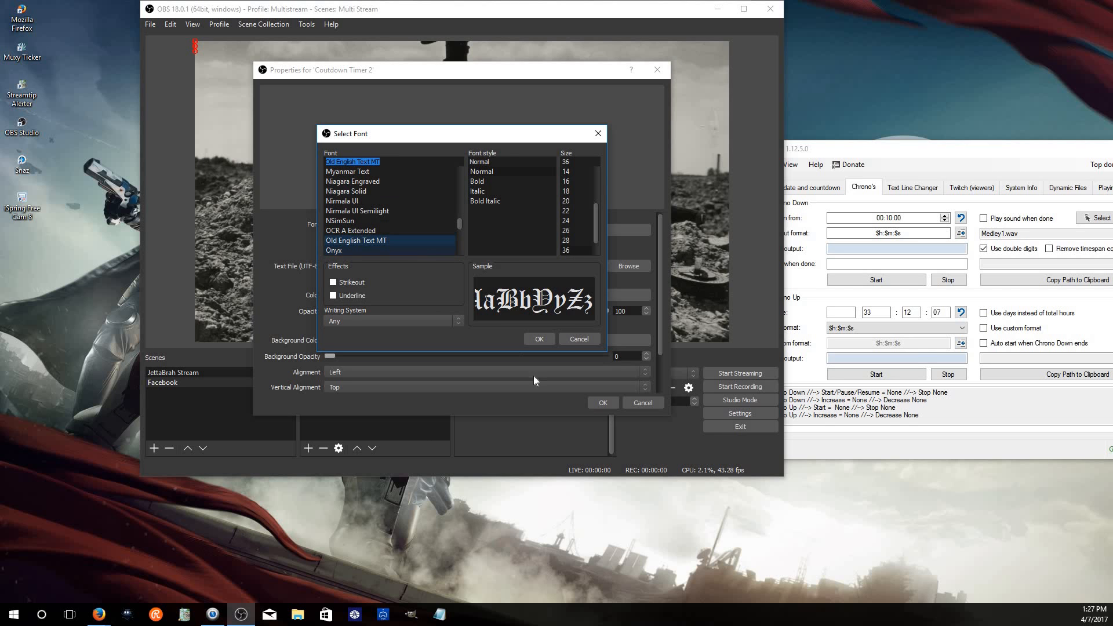
{"action": "left_click", "coordinate": [545, 342]}
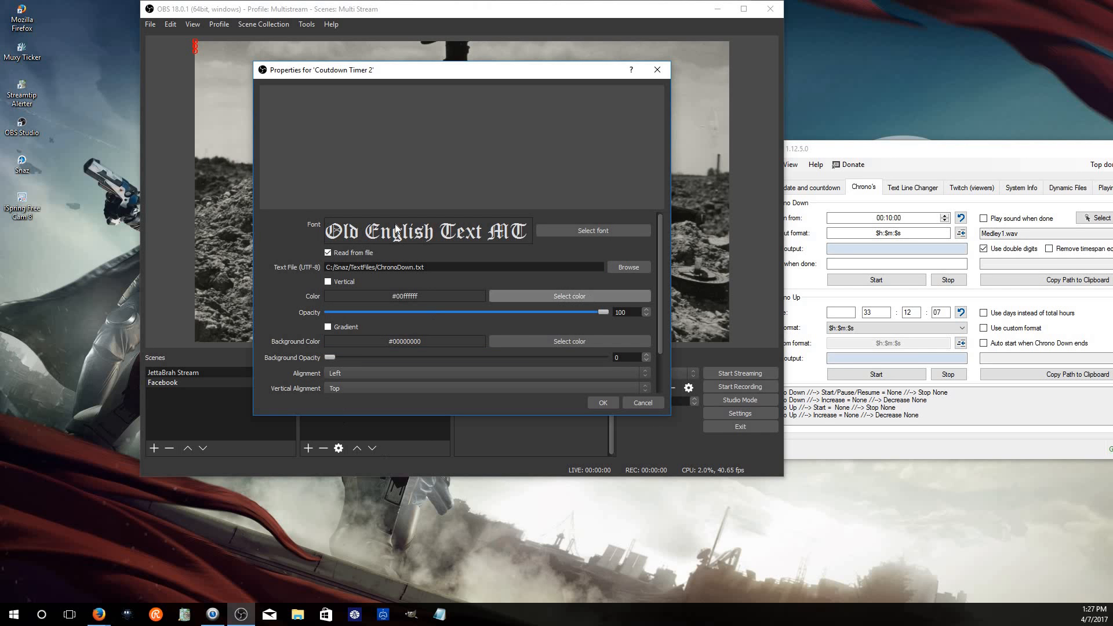
{"action": "left_click", "coordinate": [603, 402]}
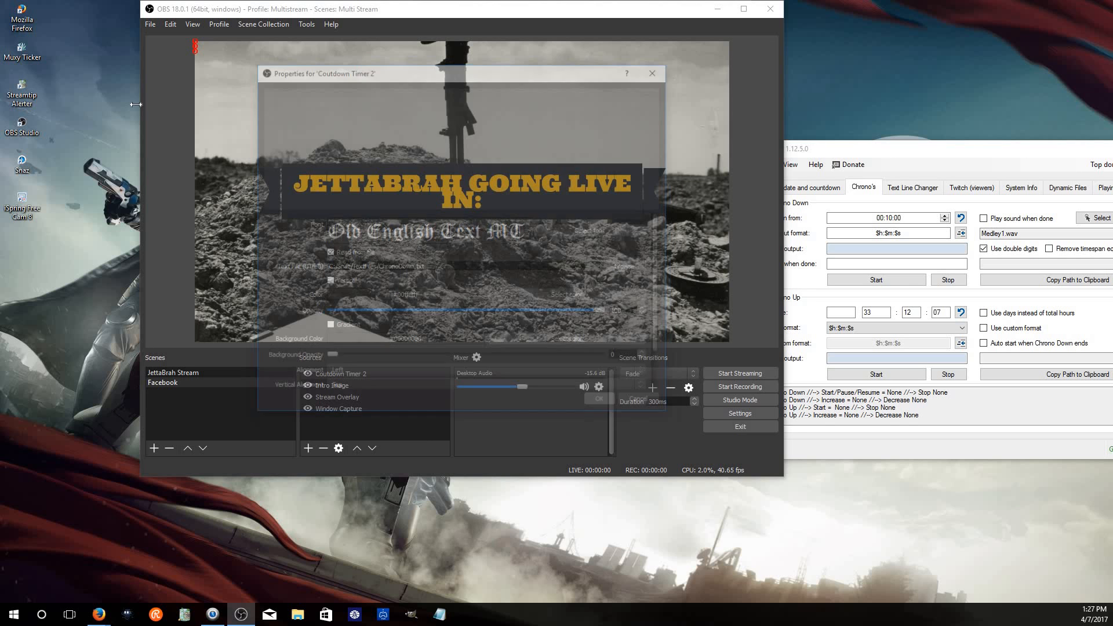
Select the Coutdown Timer 2 source and start the Snaz chrono down countdown
{"action": "mouse_move", "coordinate": [195, 46]}
{"action": "left_mouse_down"}
{"action": "mouse_move", "coordinate": [329, 116]}
{"action": "mouse_move", "coordinate": [179, 60]}
{"action": "left_mouse_up"}
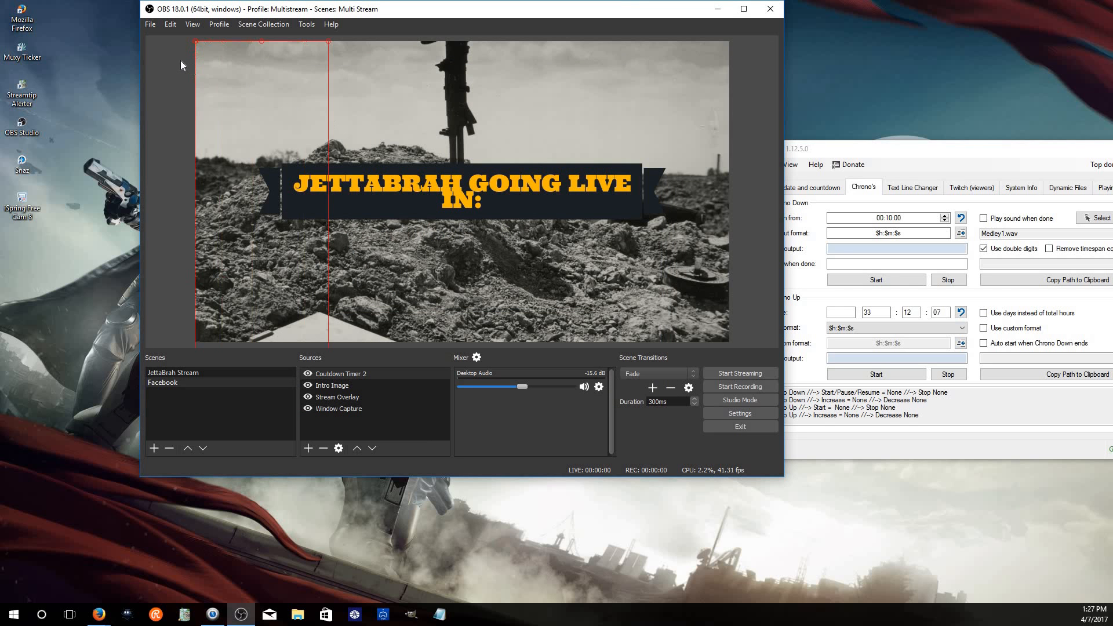
{"action": "left_click", "coordinate": [506, 144]}
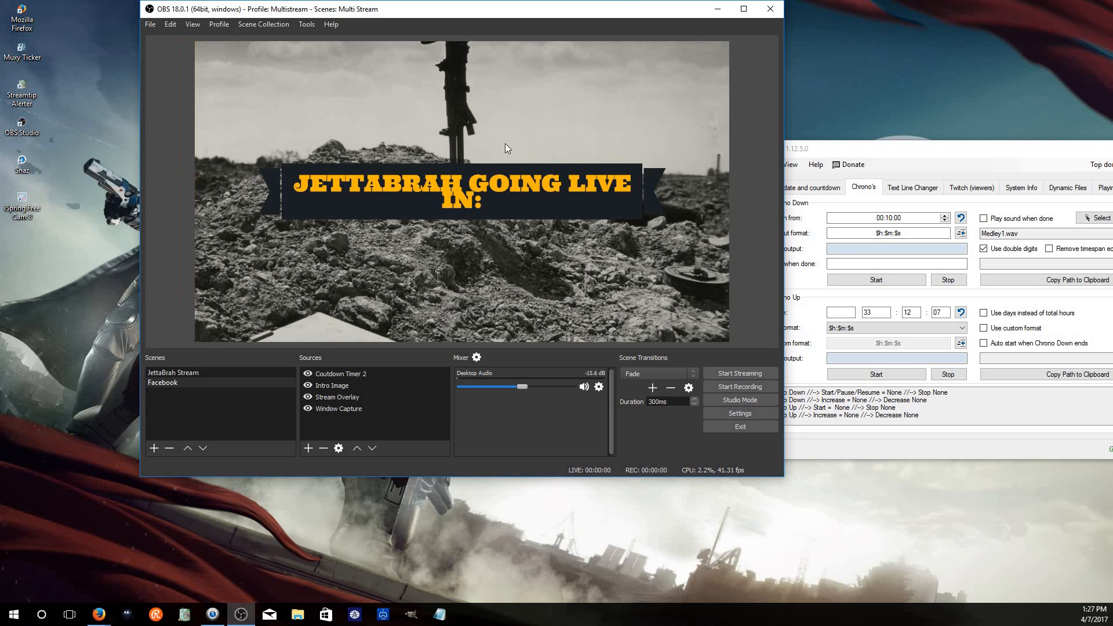
{"action": "left_click", "coordinate": [358, 377]}
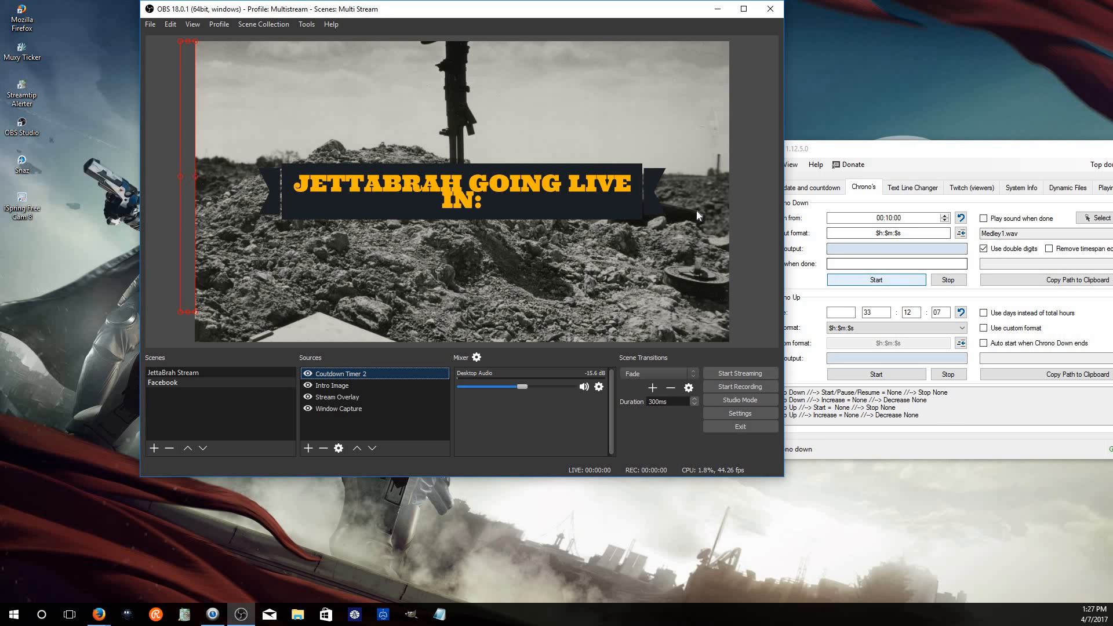
{"action": "left_click", "coordinate": [876, 280]}
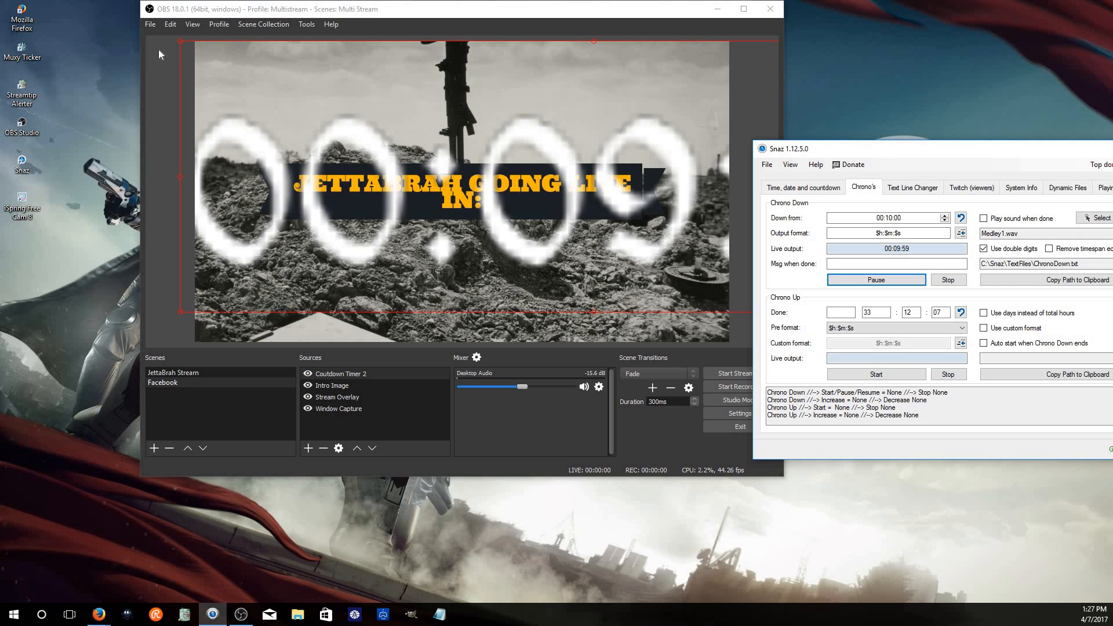
Move and resize the countdown text so it sits after "IN:" on the banner
{"action": "left_click_drag", "start_coordinate": [179, 40], "coordinate": [661, 185]}
{"action": "left_click_drag", "start_coordinate": [596, 199], "coordinate": [492, 176]}
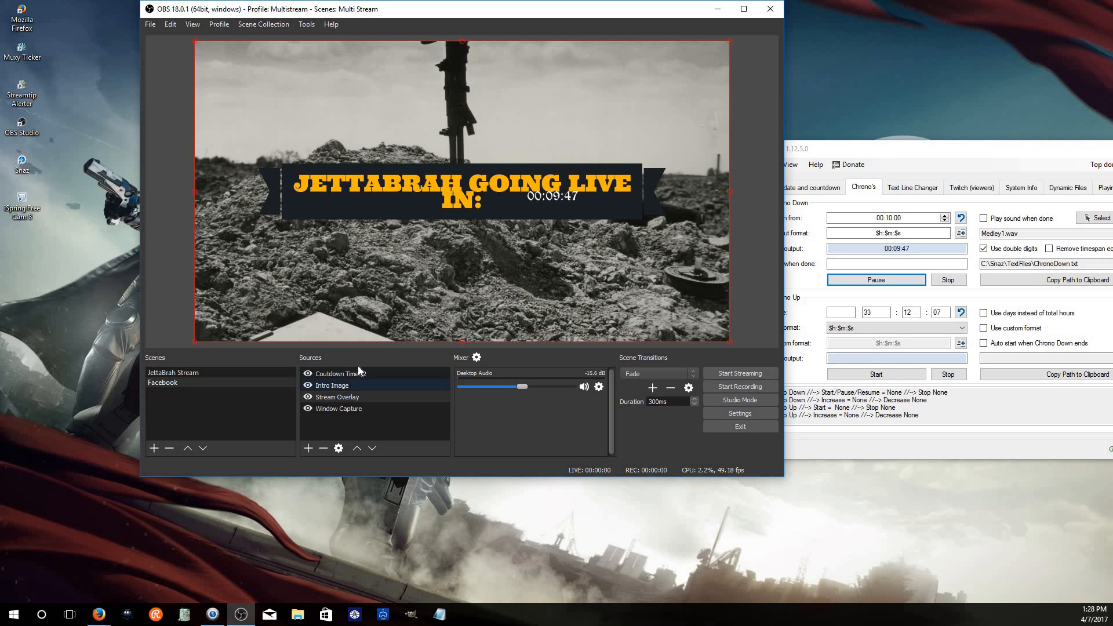
{"action": "left_click", "coordinate": [381, 373]}
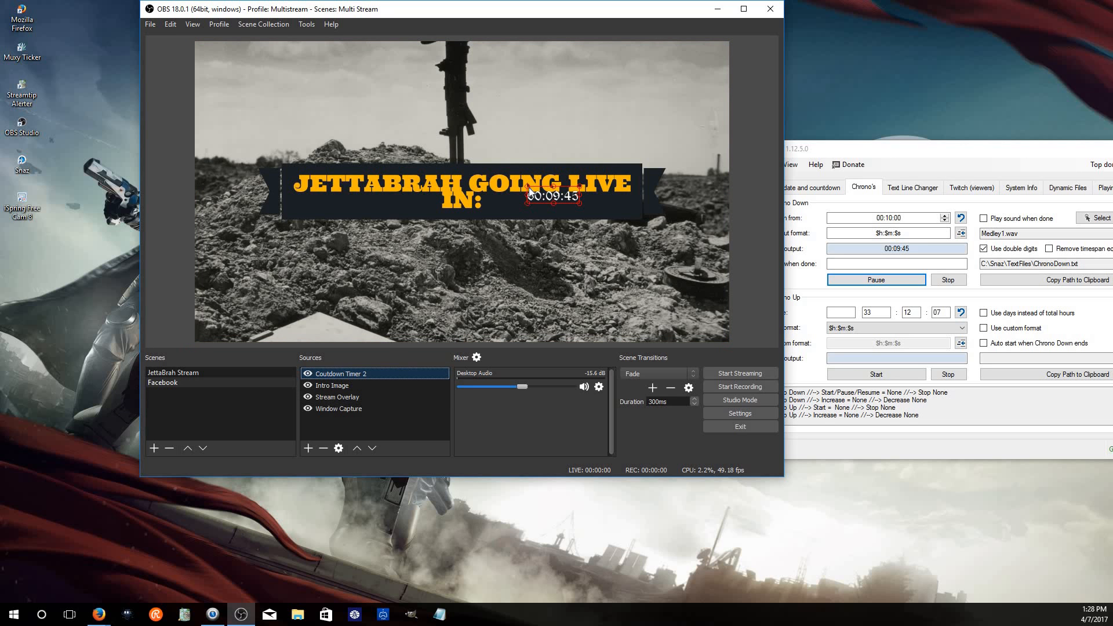
{"action": "mouse_move", "coordinate": [529, 187]}
{"action": "left_mouse_down"}
{"action": "mouse_move", "coordinate": [486, 172]}
{"action": "mouse_move", "coordinate": [533, 200]}
{"action": "mouse_move", "coordinate": [523, 200]}
{"action": "left_mouse_up"}
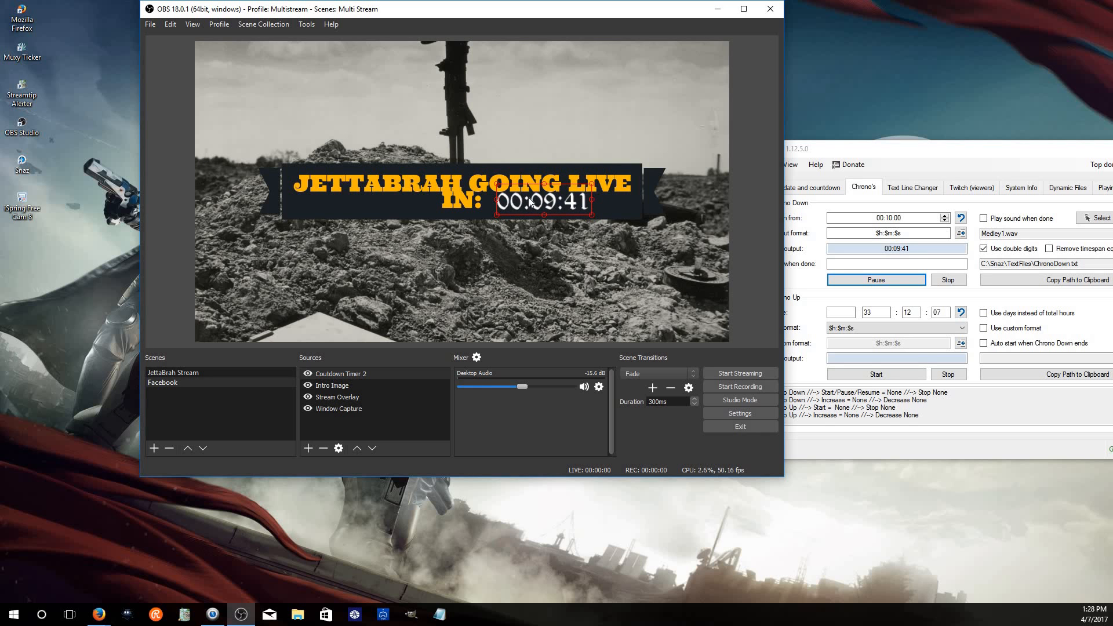
{"action": "left_click", "coordinate": [605, 155]}
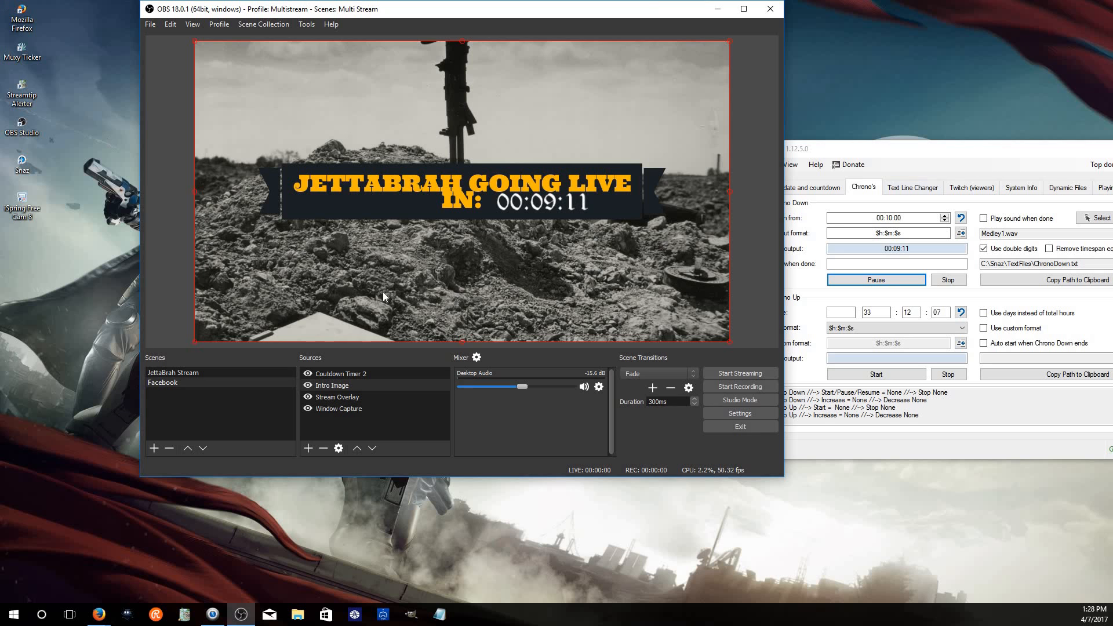
Add the existing Intro Music media source to the scene
{"action": "left_click_drag", "start_coordinate": [873, 148], "coordinate": [888, 141]}
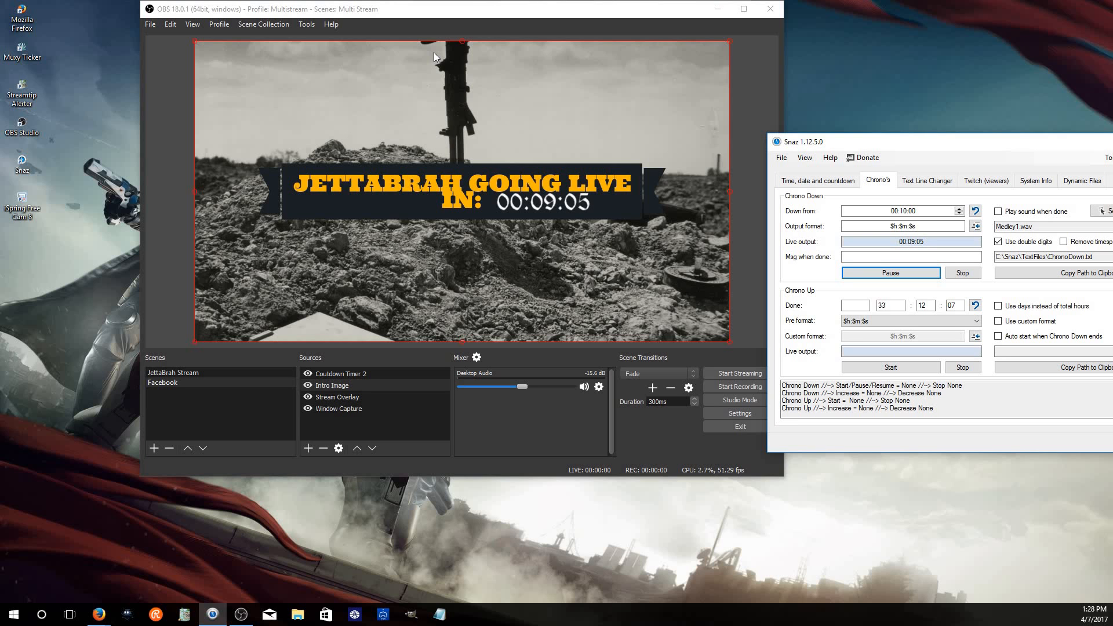
{"action": "left_click_drag", "start_coordinate": [919, 143], "coordinate": [990, 147]}
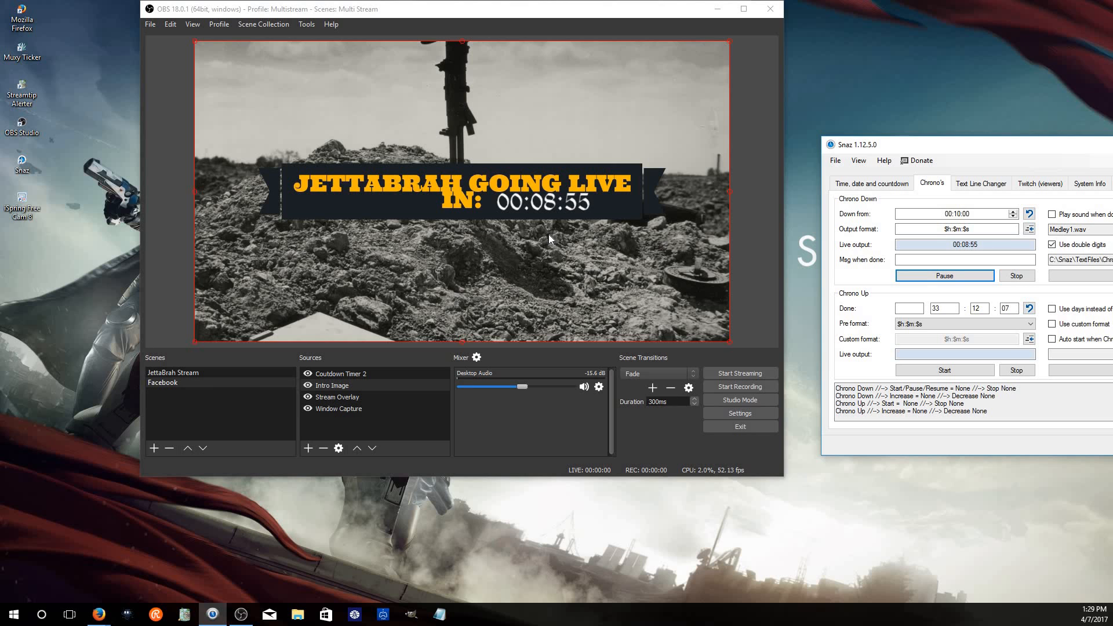
{"action": "left_click", "coordinate": [309, 448]}
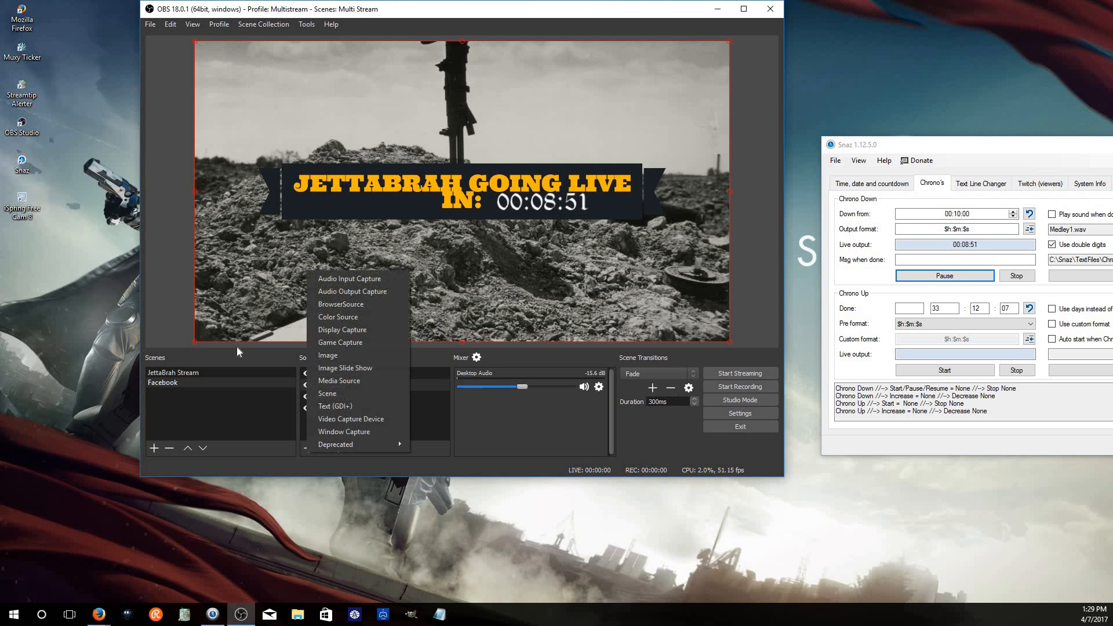
{"action": "left_click", "coordinate": [381, 383]}
{"action": "left_click", "coordinate": [378, 194]}
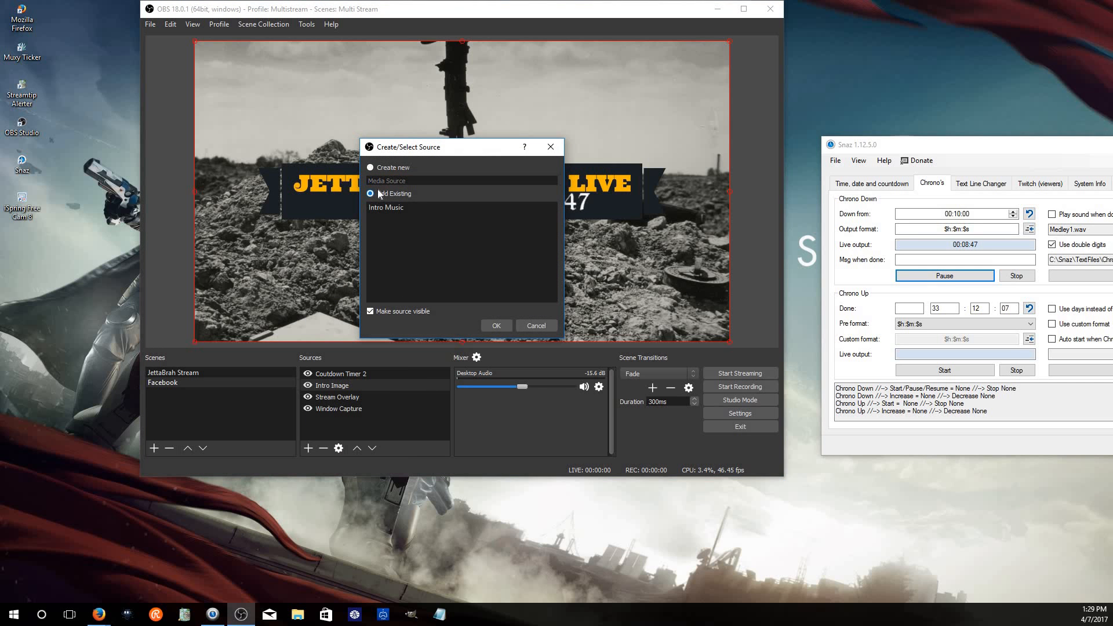
{"action": "left_click", "coordinate": [400, 208]}
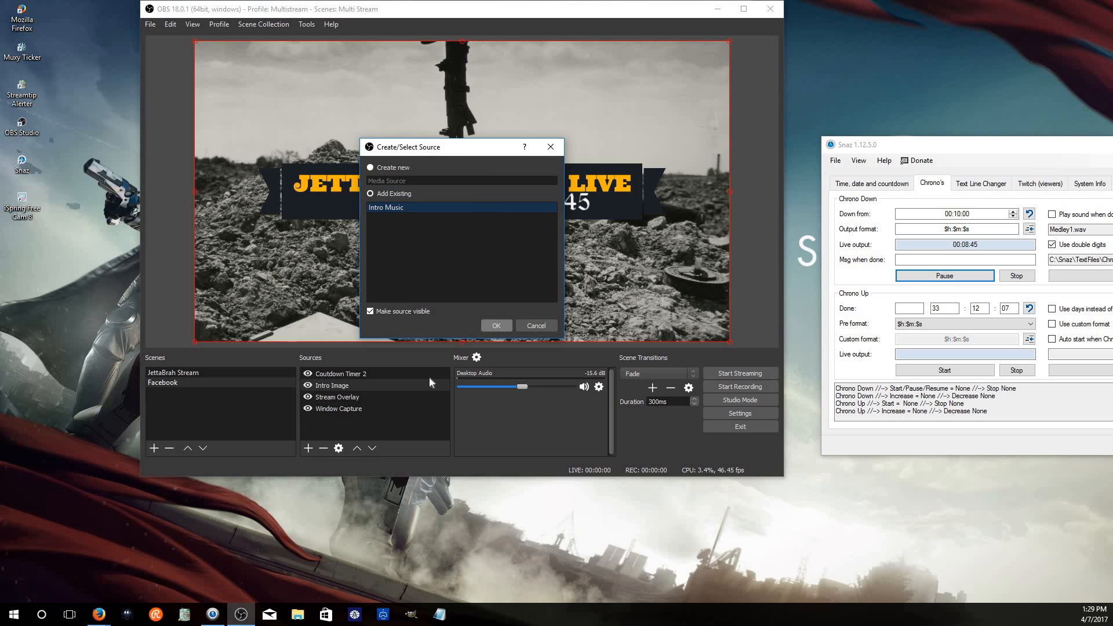
{"action": "left_click", "coordinate": [496, 326]}
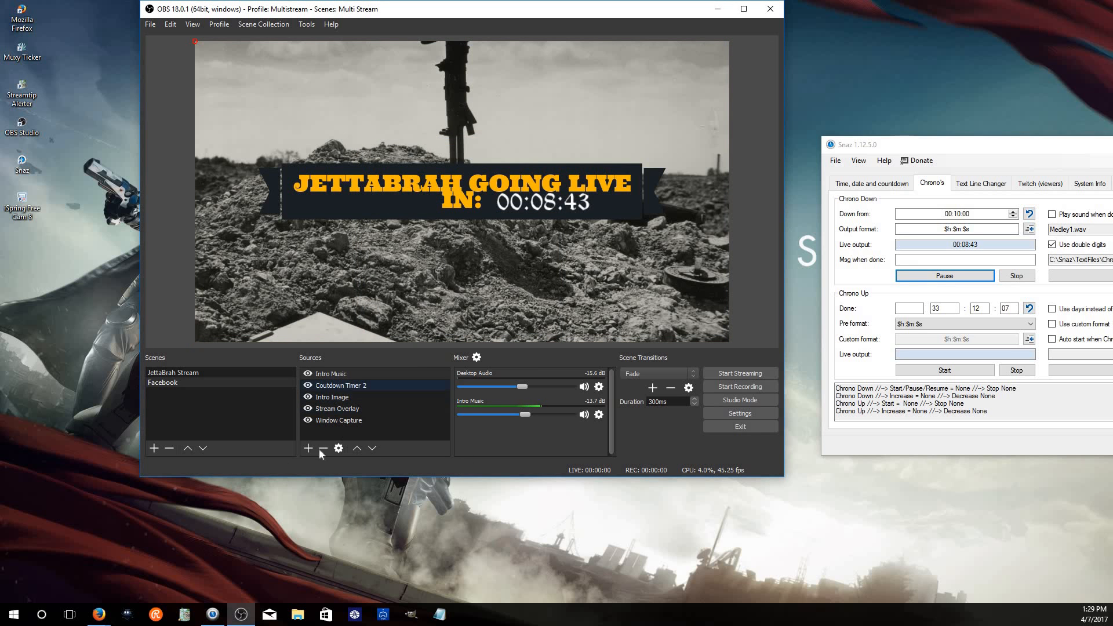
{"action": "left_click", "coordinate": [313, 449]}
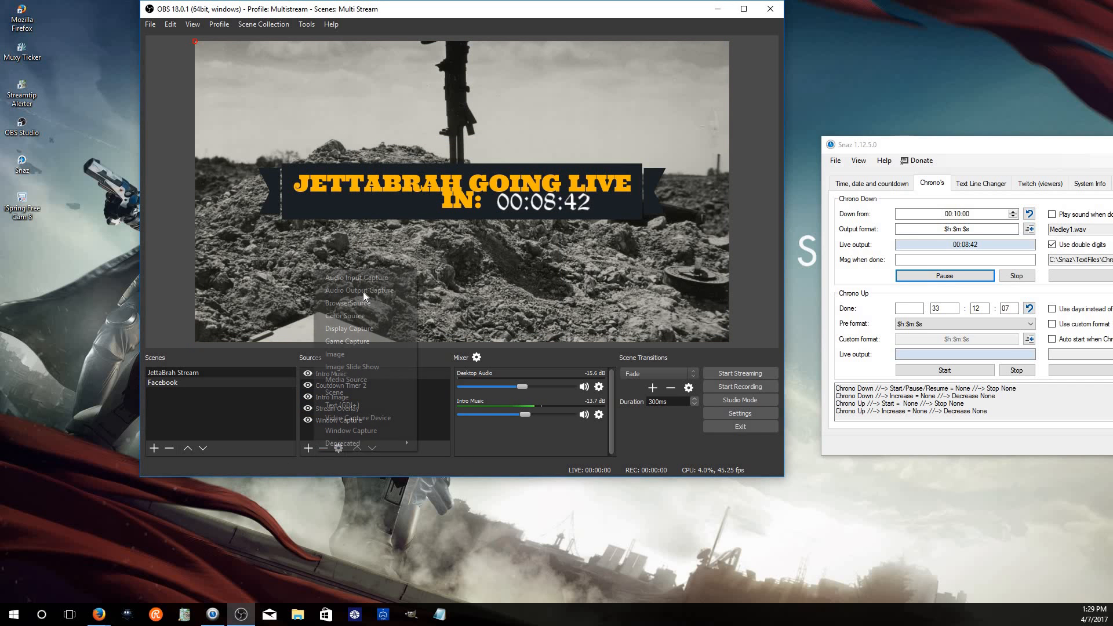
{"action": "left_click", "coordinate": [363, 382]}
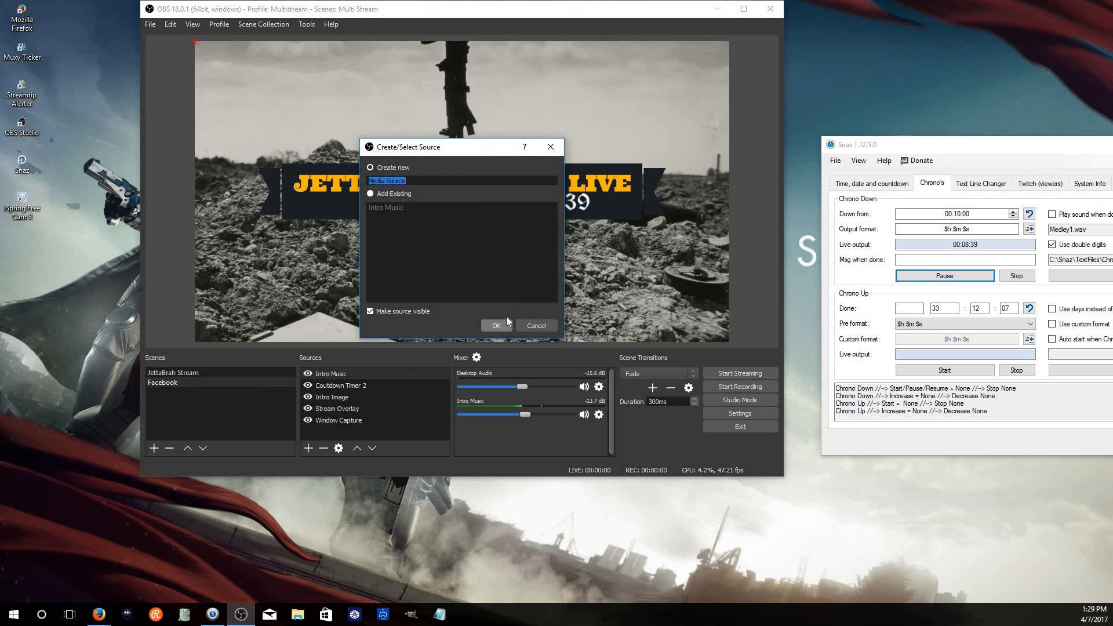
{"action": "left_click", "coordinate": [502, 323]}
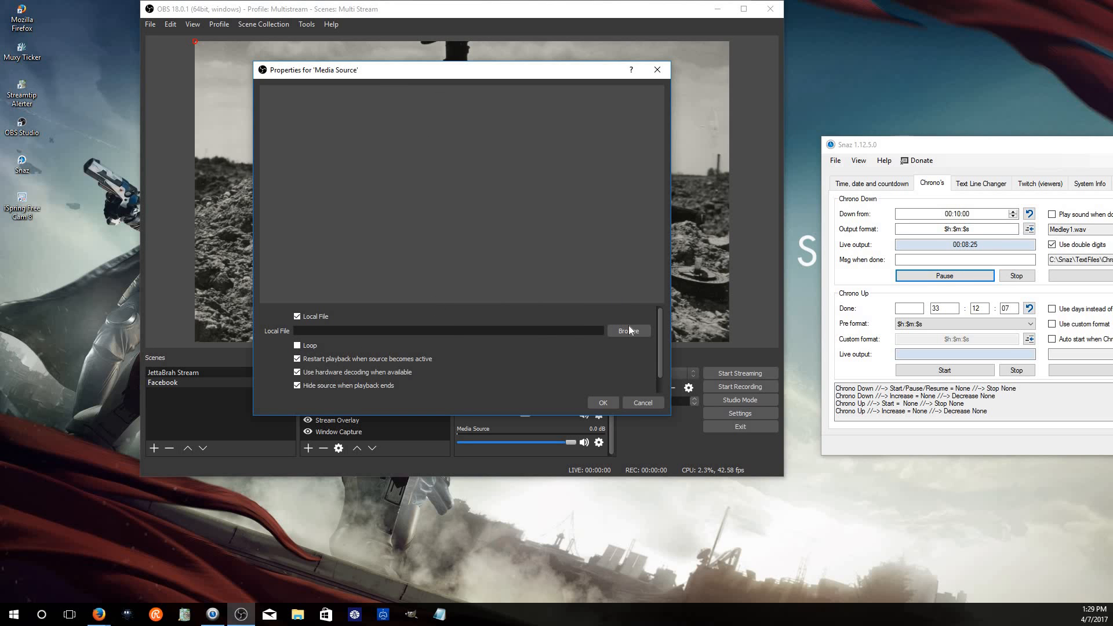
{"action": "left_click", "coordinate": [642, 403]}
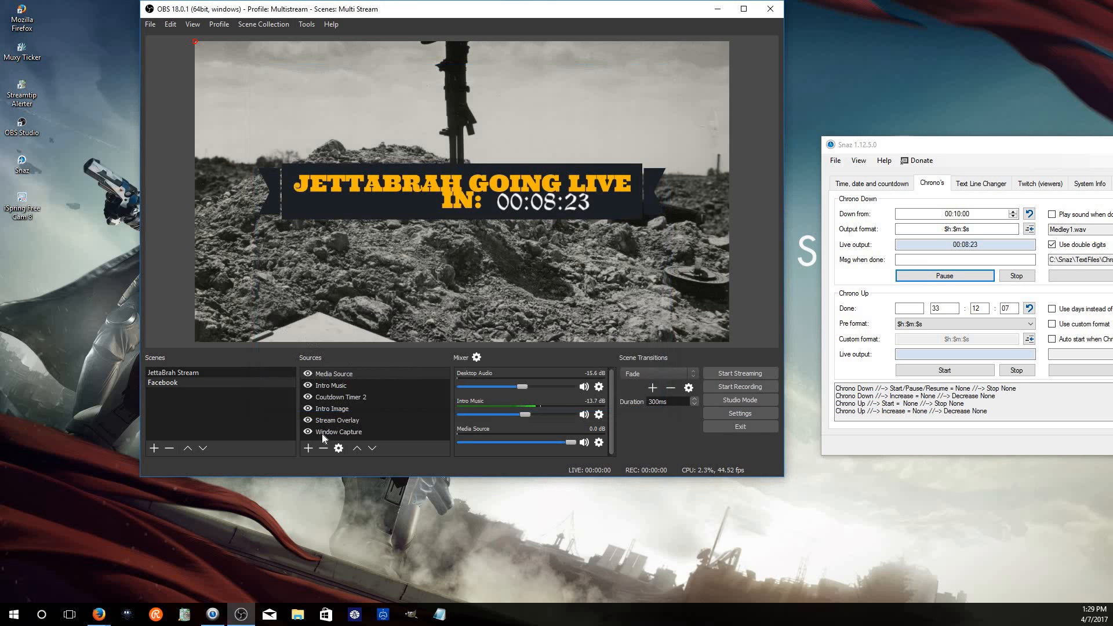
{"action": "left_click", "coordinate": [329, 447]}
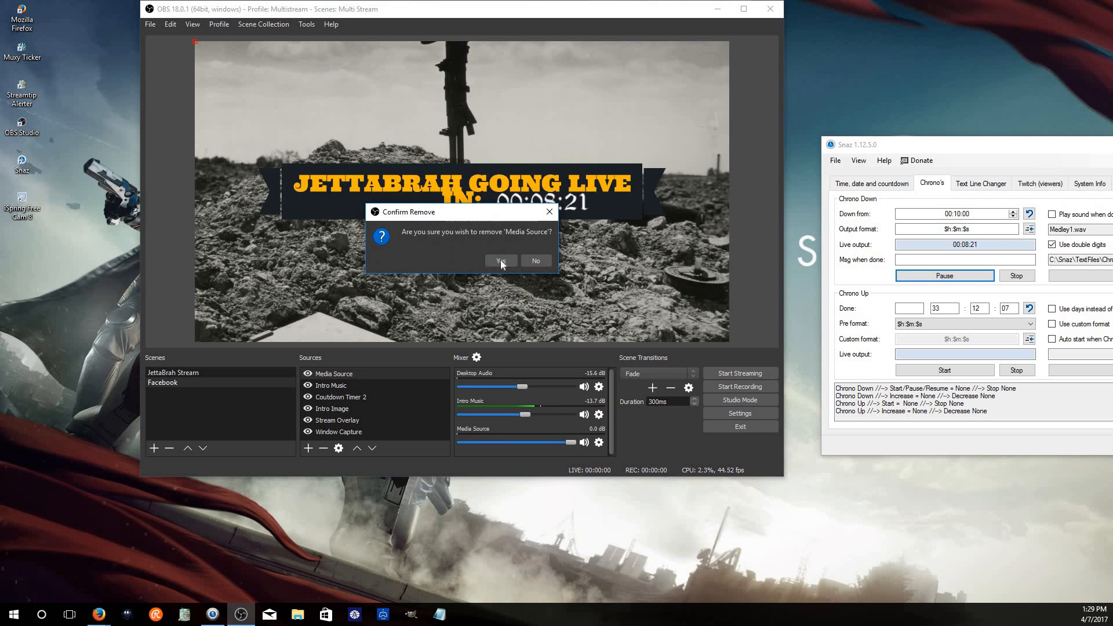
{"action": "left_click", "coordinate": [500, 261]}
Raise the Intro Music volume slightly to about -12.9 dB
{"action": "mouse_move", "coordinate": [525, 414]}
{"action": "left_mouse_down"}
{"action": "mouse_move", "coordinate": [503, 415]}
{"action": "mouse_move", "coordinate": [545, 427]}
{"action": "mouse_move", "coordinate": [523, 440]}
{"action": "mouse_move", "coordinate": [528, 426]}
{"action": "left_mouse_up"}
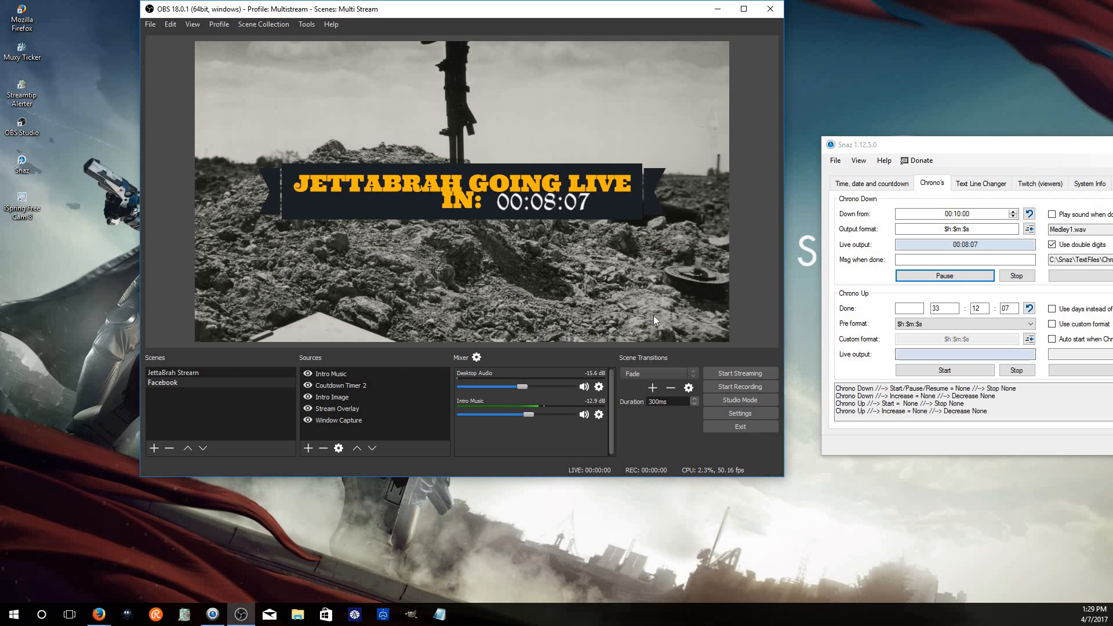
{"action": "left_click", "coordinate": [308, 448]}
{"action": "left_click", "coordinate": [256, 528]}
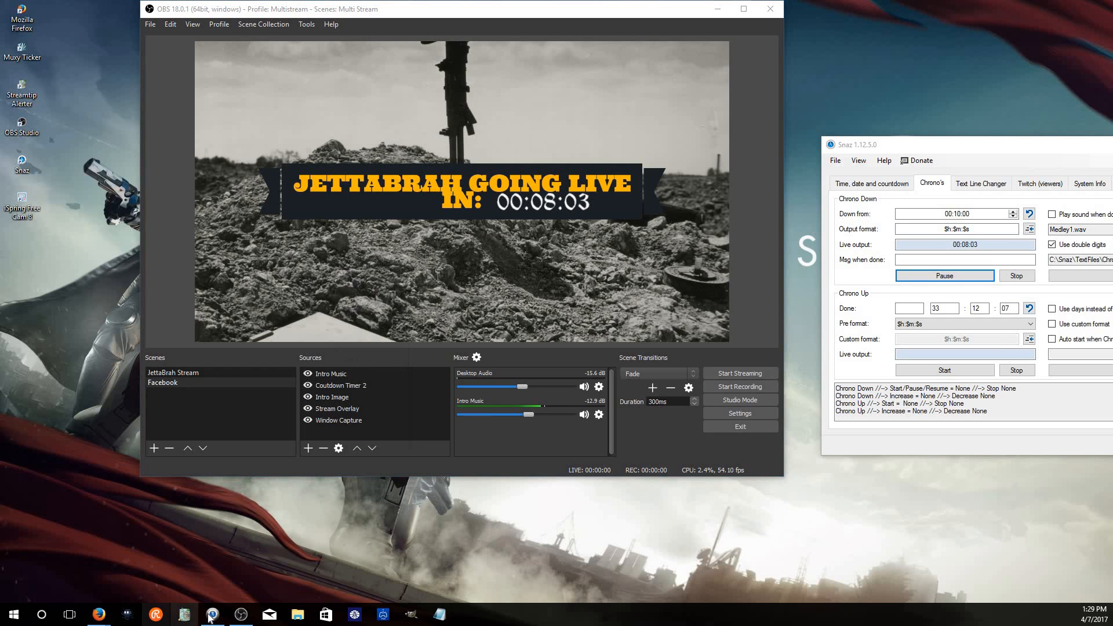
Switch to Firefox and open bensound.com in a new tab
{"action": "left_click", "coordinate": [98, 615]}
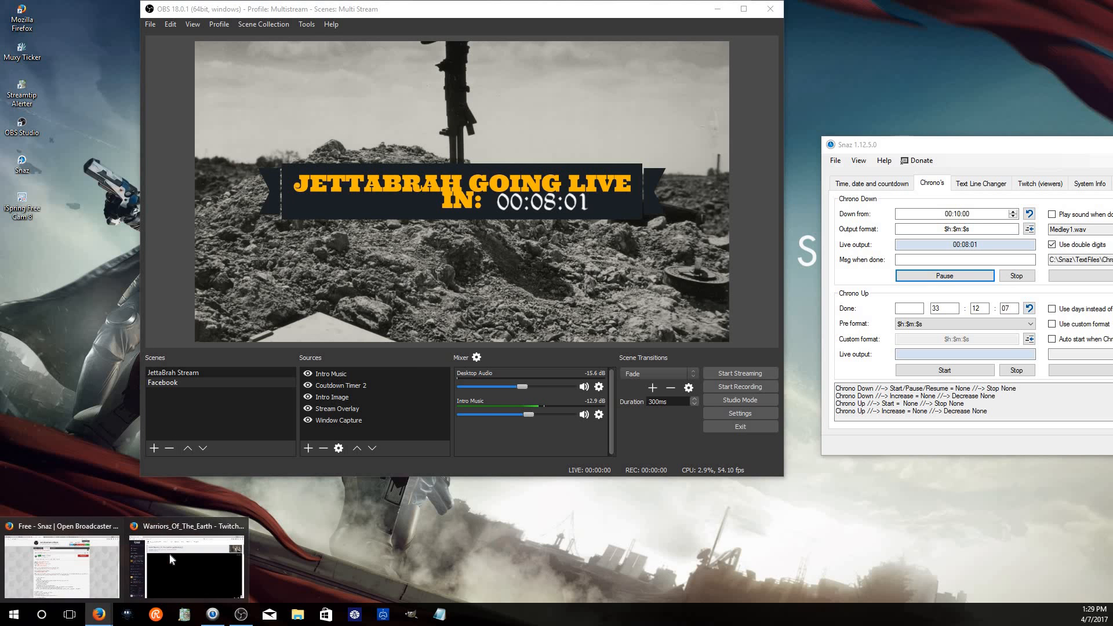
{"action": "left_click", "coordinate": [62, 560]}
{"action": "left_click", "coordinate": [750, 9]}
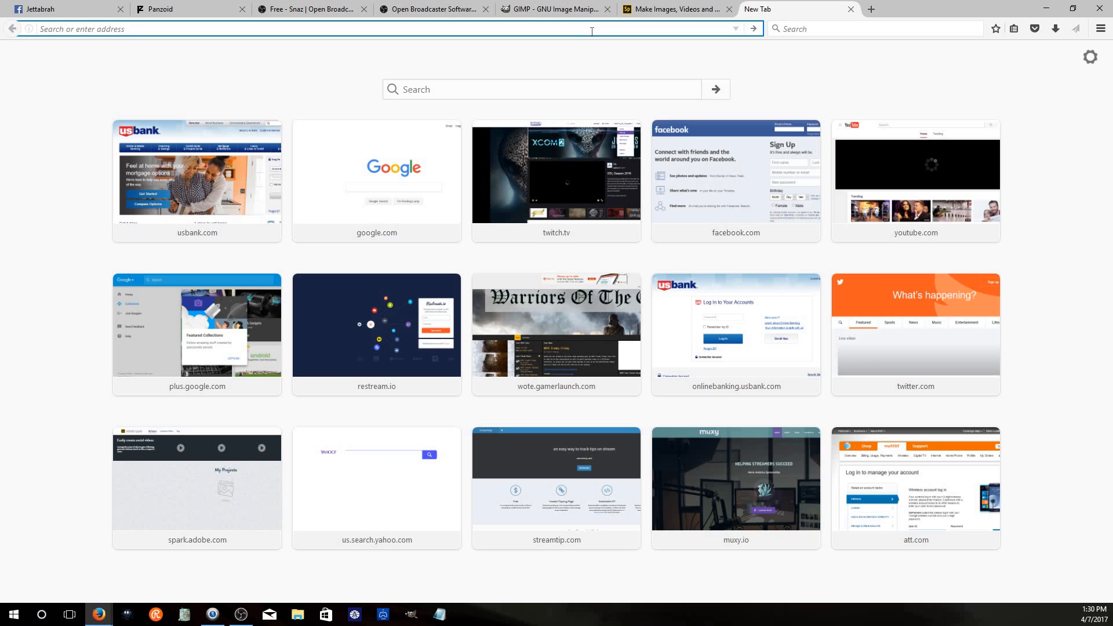
{"action": "type", "text": "bensound.com/"}
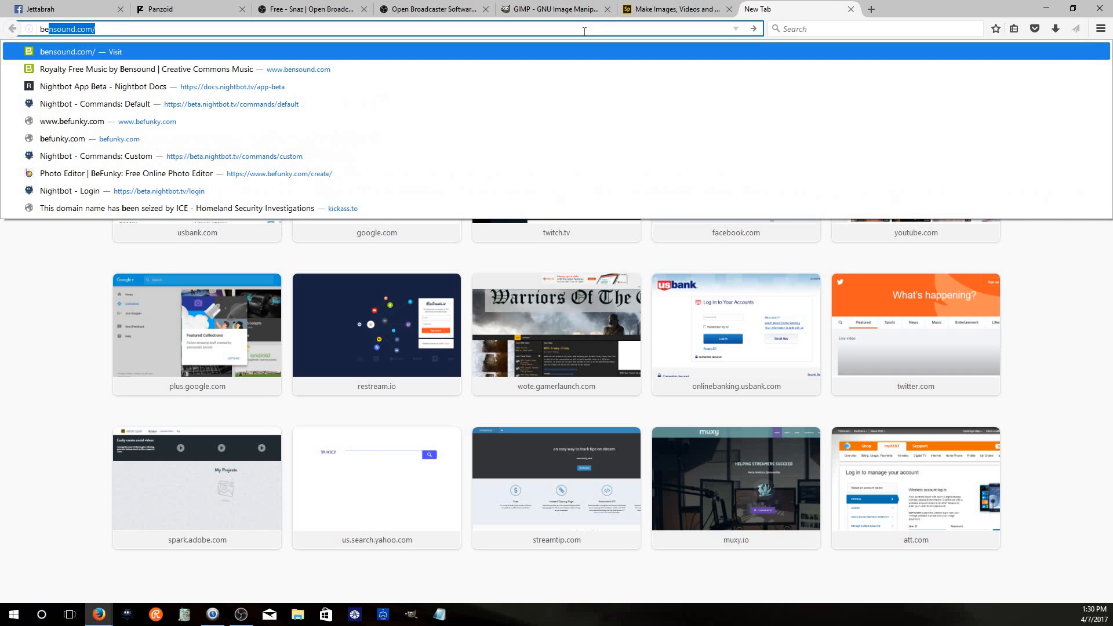
{"action": "key", "text": "Return"}
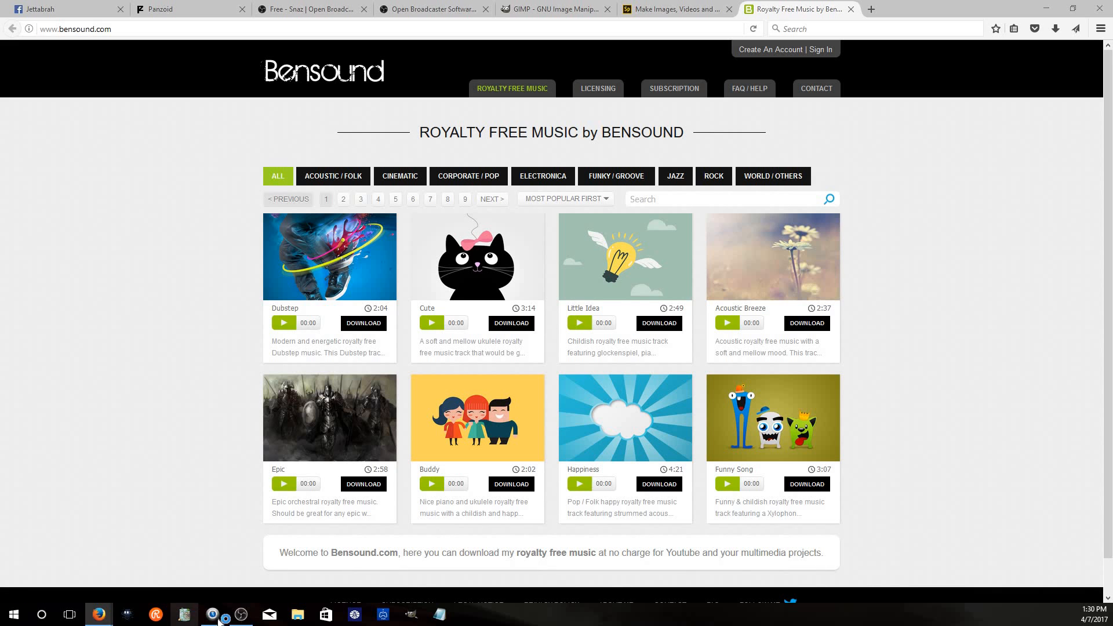
Return to OBS and add the existing CC Rights text source to the scene
{"action": "left_click", "coordinate": [218, 619]}
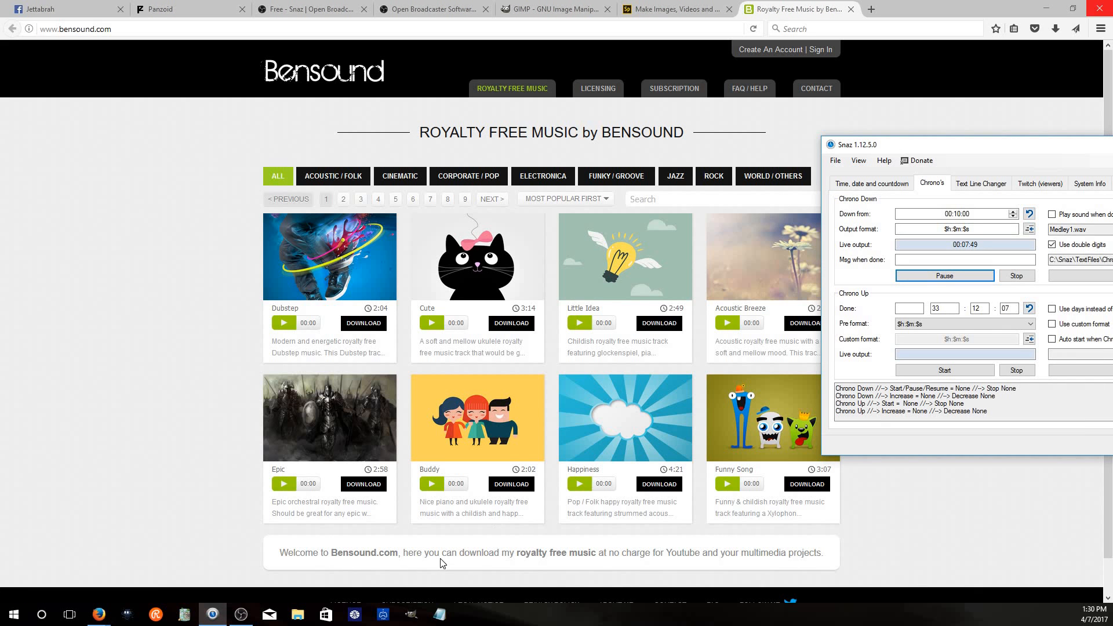
{"action": "left_click", "coordinate": [241, 614]}
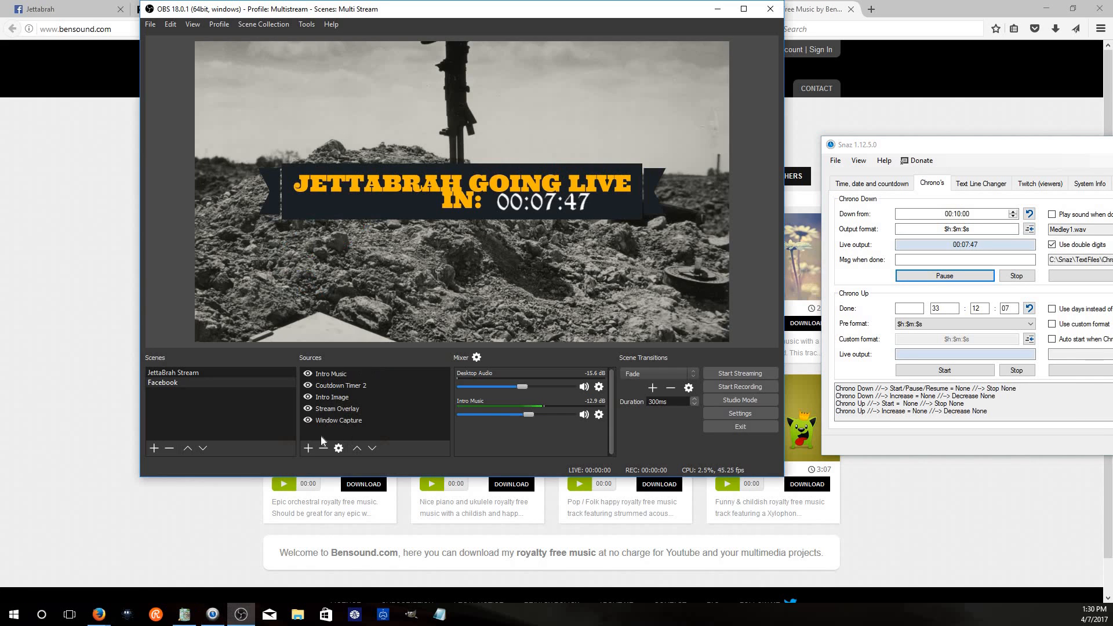
{"action": "left_click", "coordinate": [305, 450]}
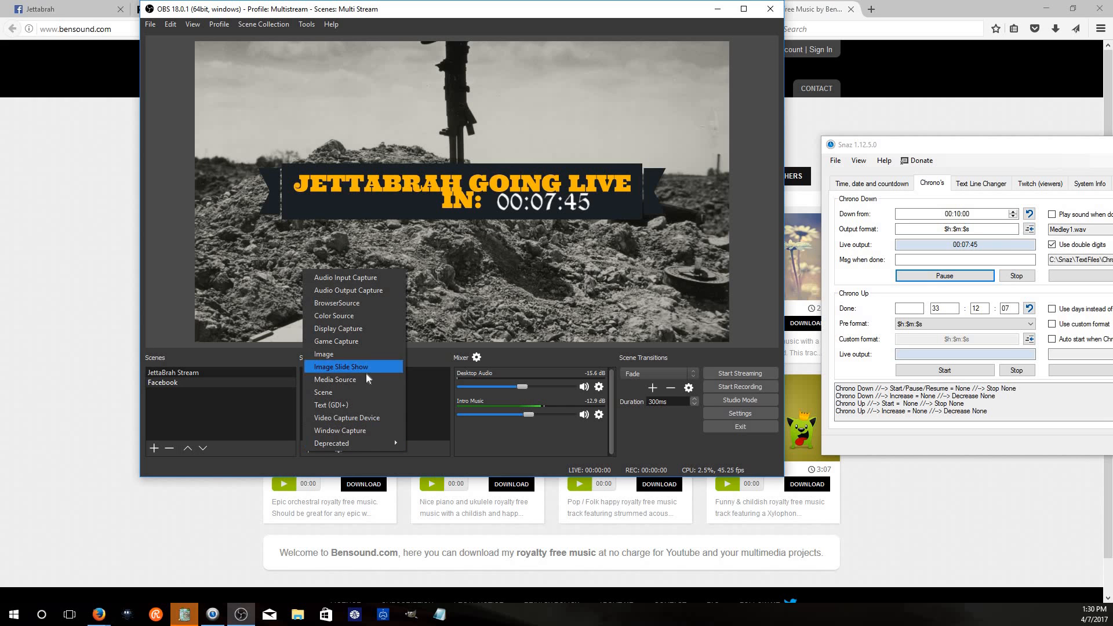
{"action": "left_click", "coordinate": [384, 406]}
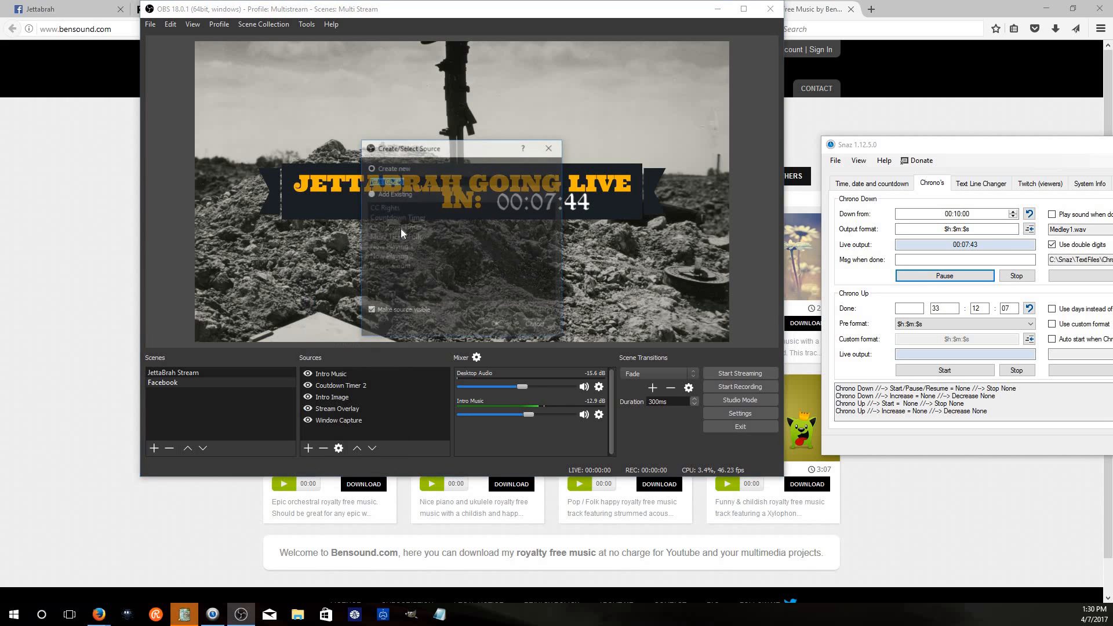
{"action": "left_click", "coordinate": [383, 207]}
{"action": "left_click", "coordinate": [506, 328]}
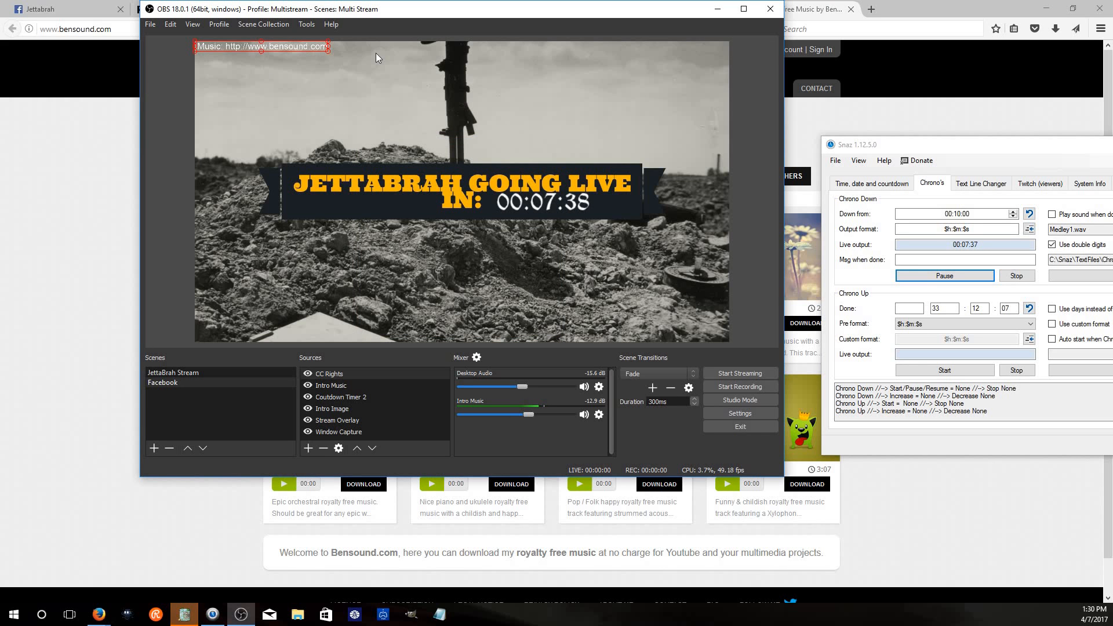
{"action": "left_click", "coordinate": [641, 72]}
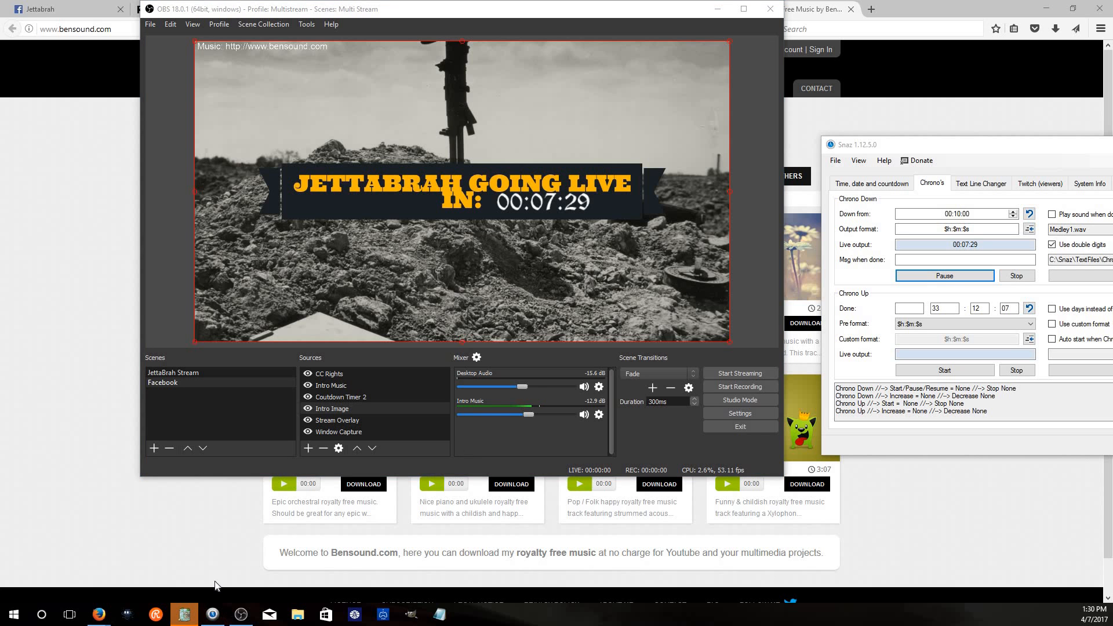
{"action": "right_click", "coordinate": [185, 615]}
{"action": "left_click", "coordinate": [224, 586]}
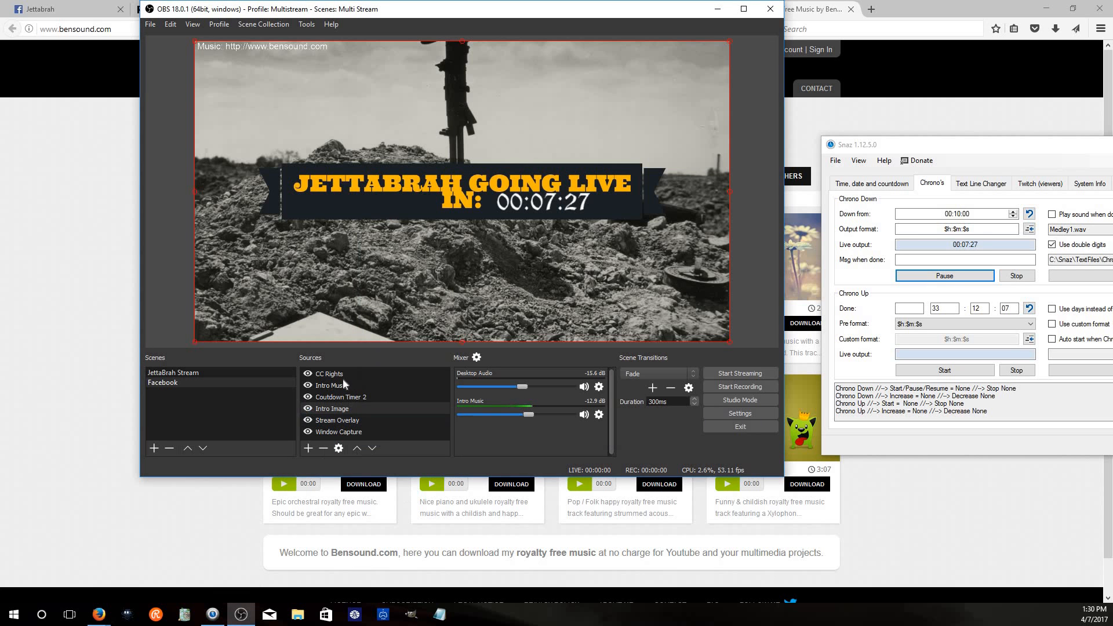
{"action": "left_click", "coordinate": [378, 405]}
{"action": "left_click", "coordinate": [497, 325]}
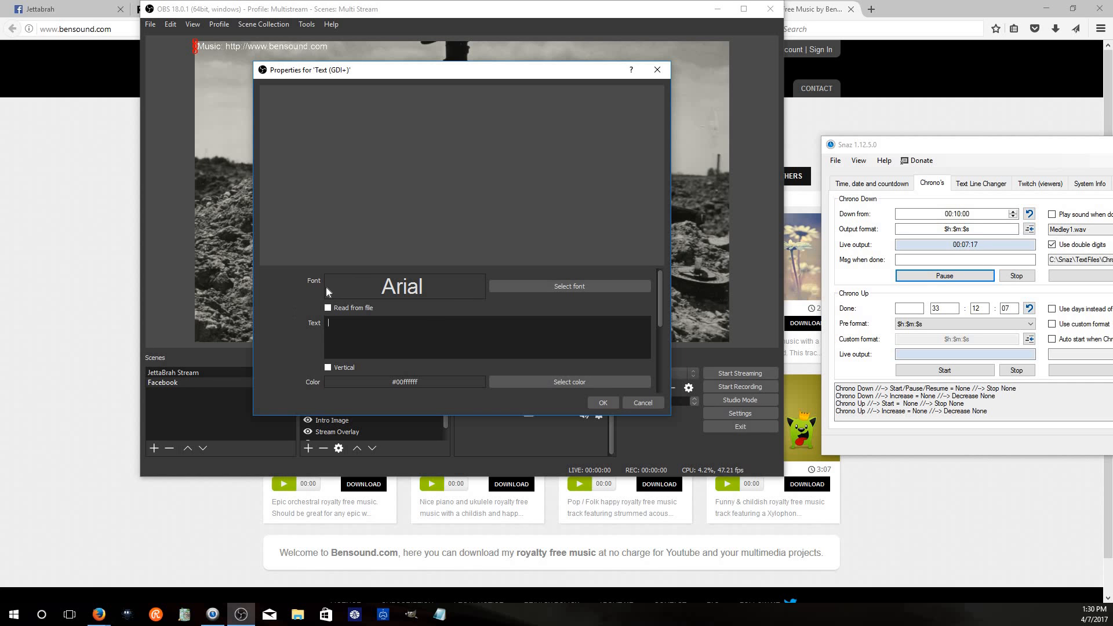
{"action": "key", "text": "Escape"}
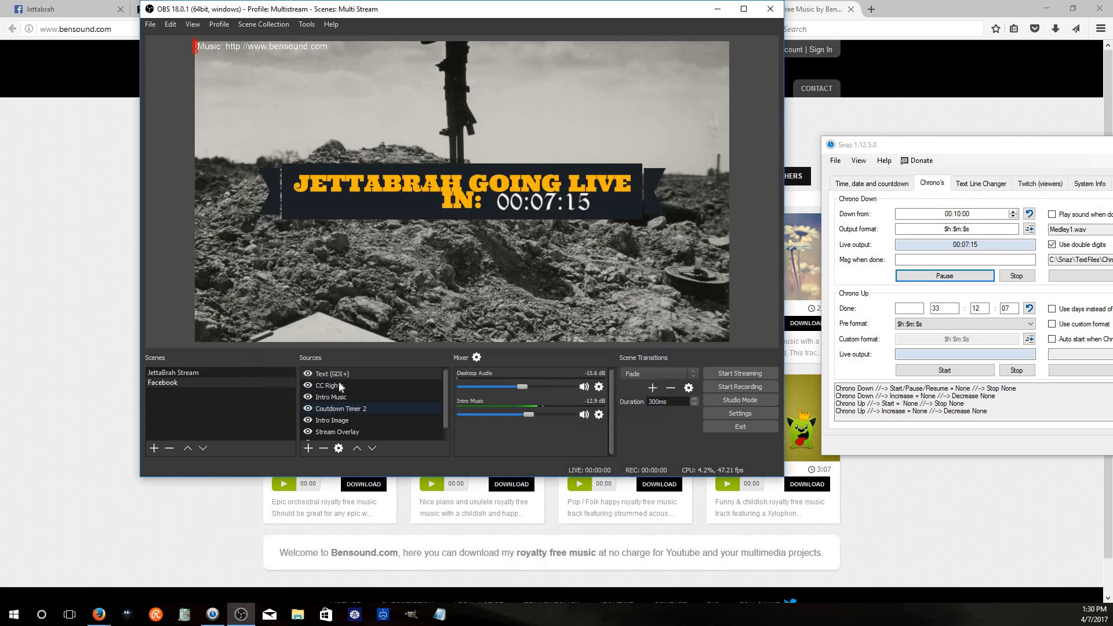
{"action": "left_click", "coordinate": [323, 448]}
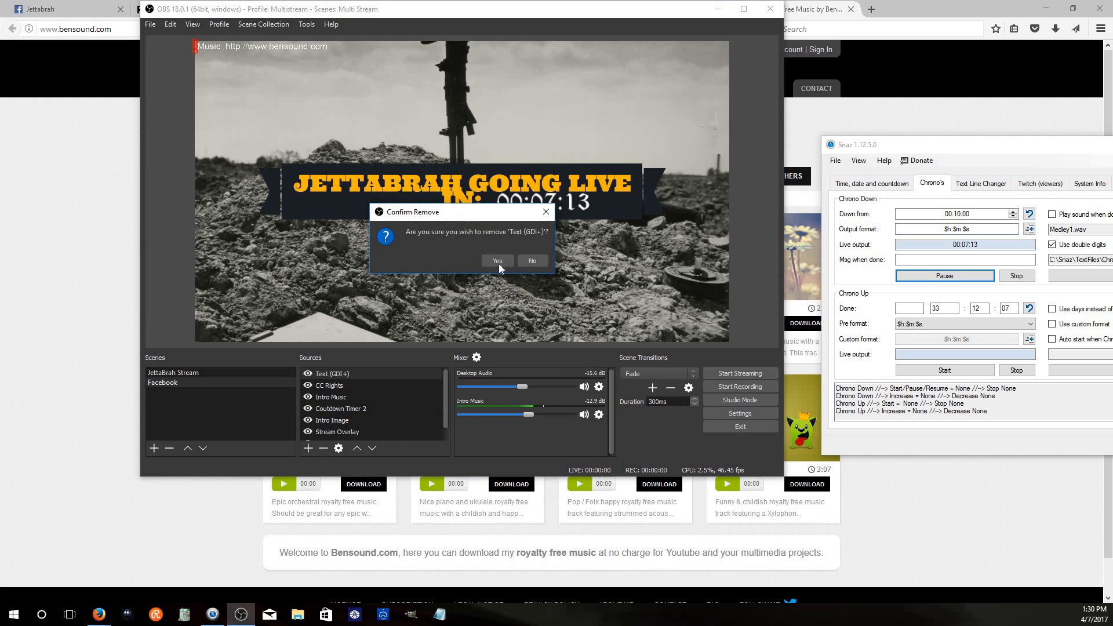
{"action": "key", "text": "Return"}
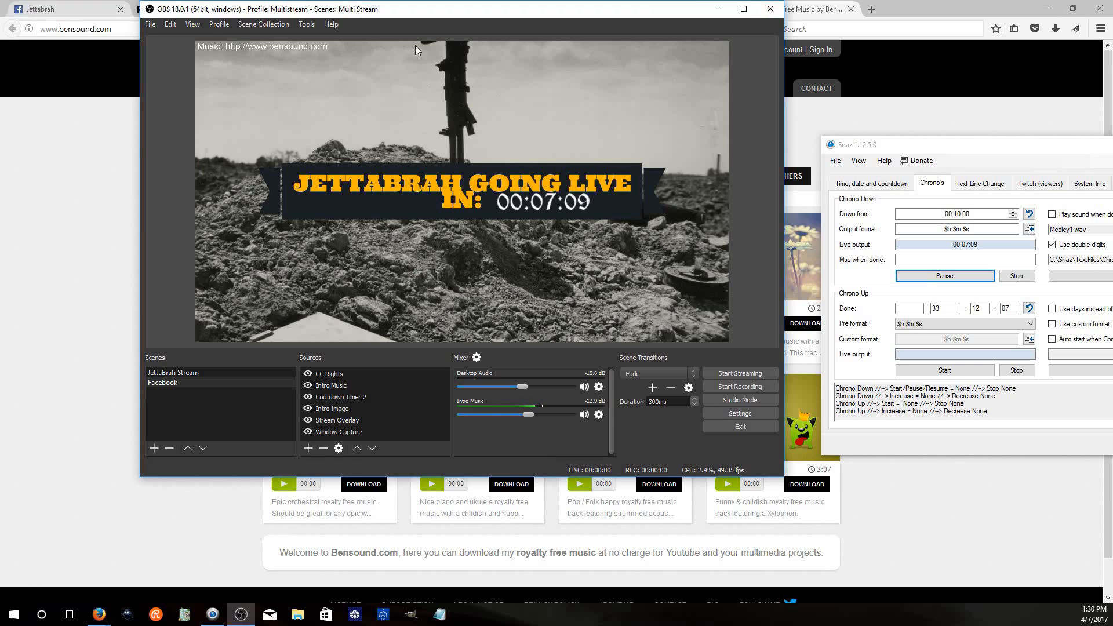
Place the OBS window over the Facebook Create Live Video dialog and start streaming to Facebook
{"action": "left_click", "coordinate": [57, 8]}
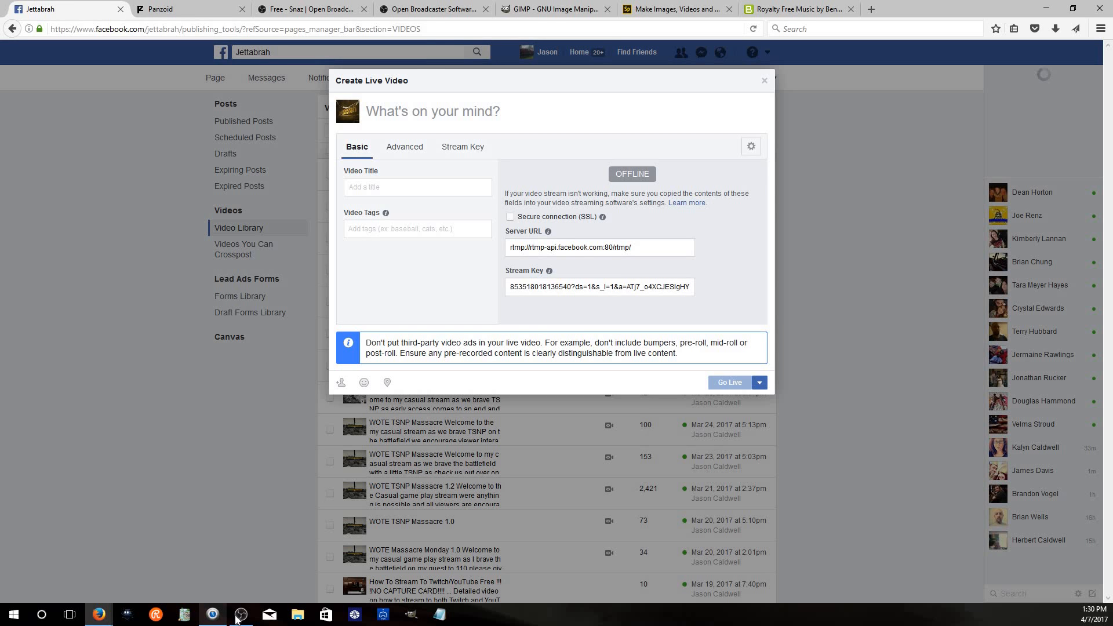
{"action": "left_click", "coordinate": [242, 614]}
{"action": "left_click_drag", "start_coordinate": [542, 26], "coordinate": [800, 102]}
{"action": "left_click", "coordinate": [1007, 449]}
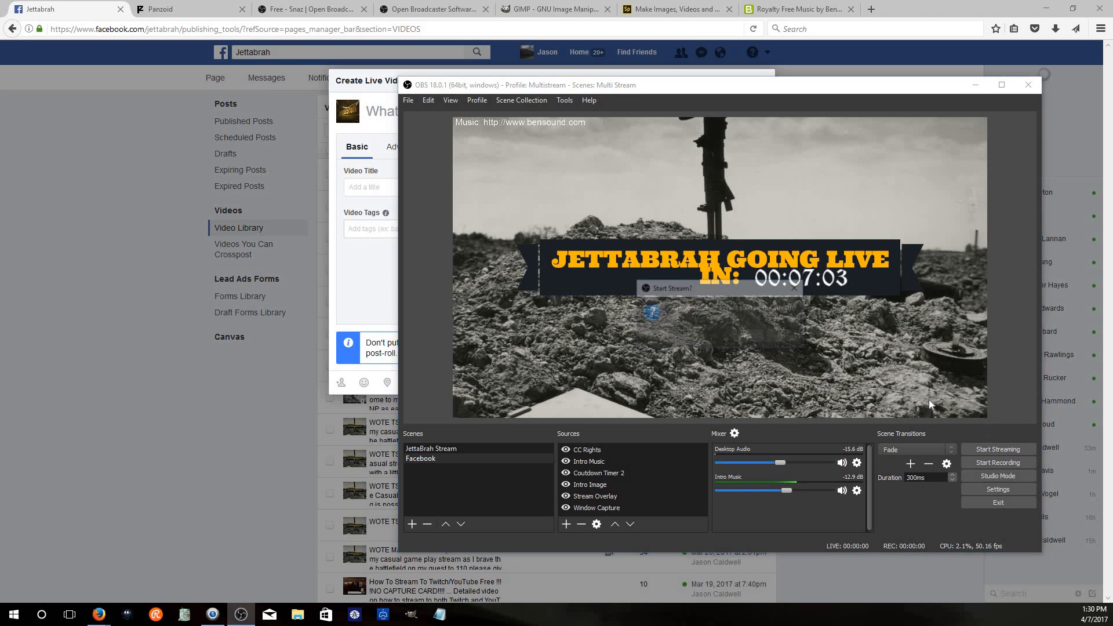
{"action": "left_click", "coordinate": [750, 338]}
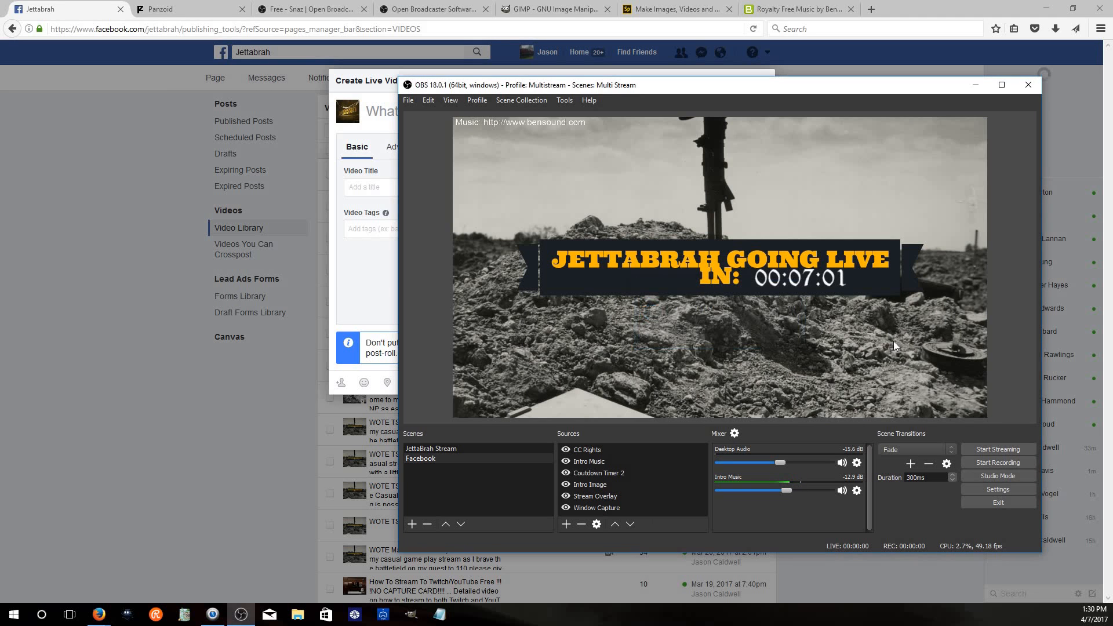
Mute the Intro Music in the mixer and check the stream preview in the Facebook live video dialog
{"action": "left_click", "coordinate": [390, 270]}
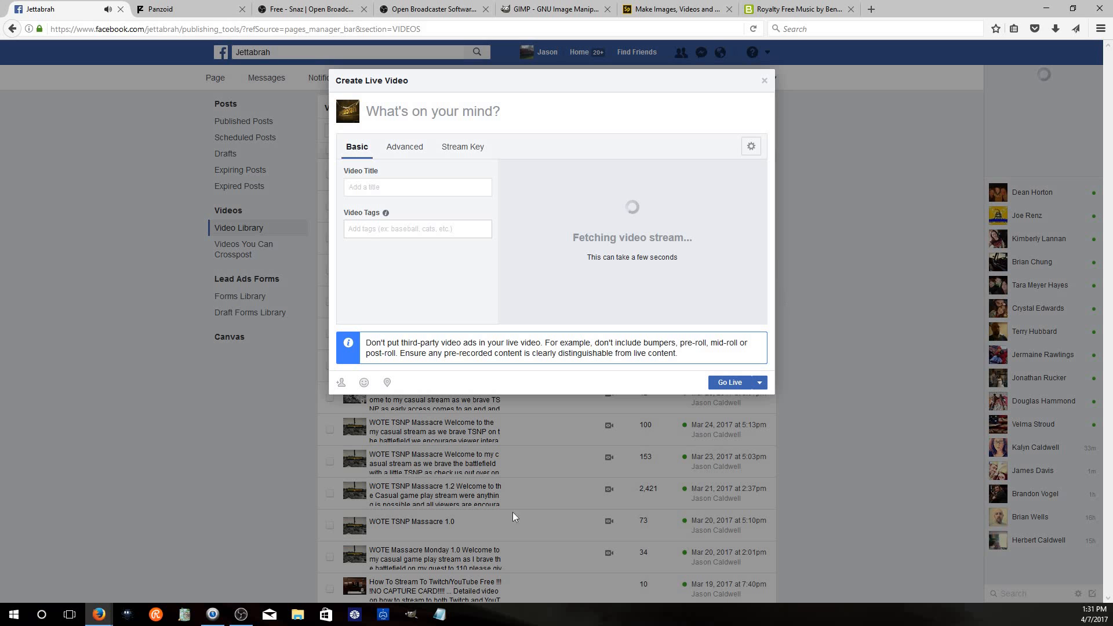
{"action": "left_click", "coordinate": [241, 614]}
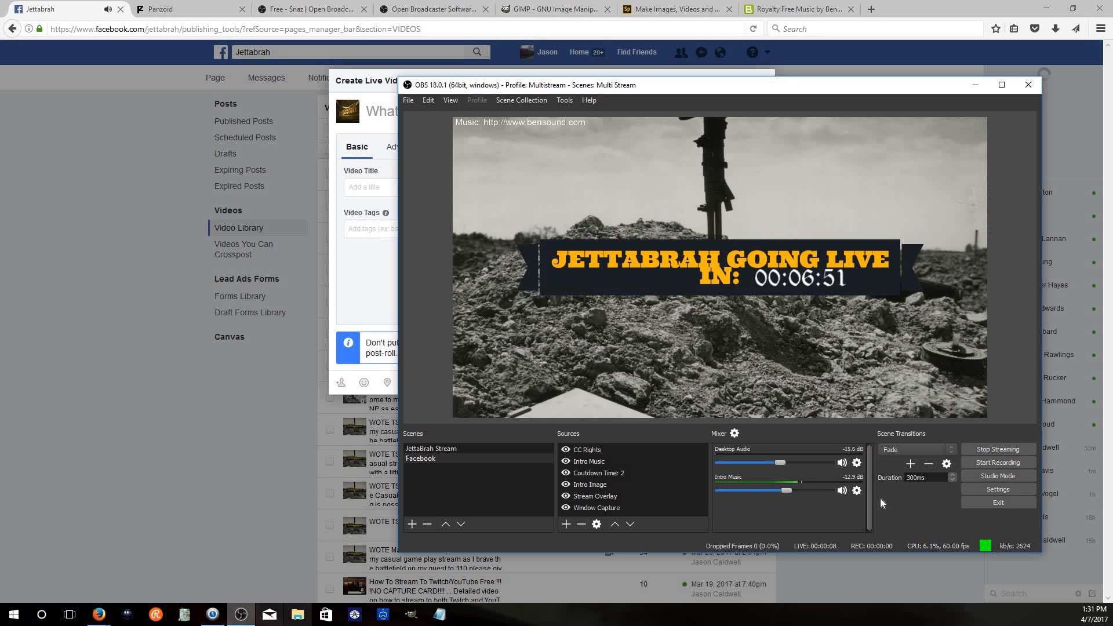
{"action": "left_click", "coordinate": [845, 492]}
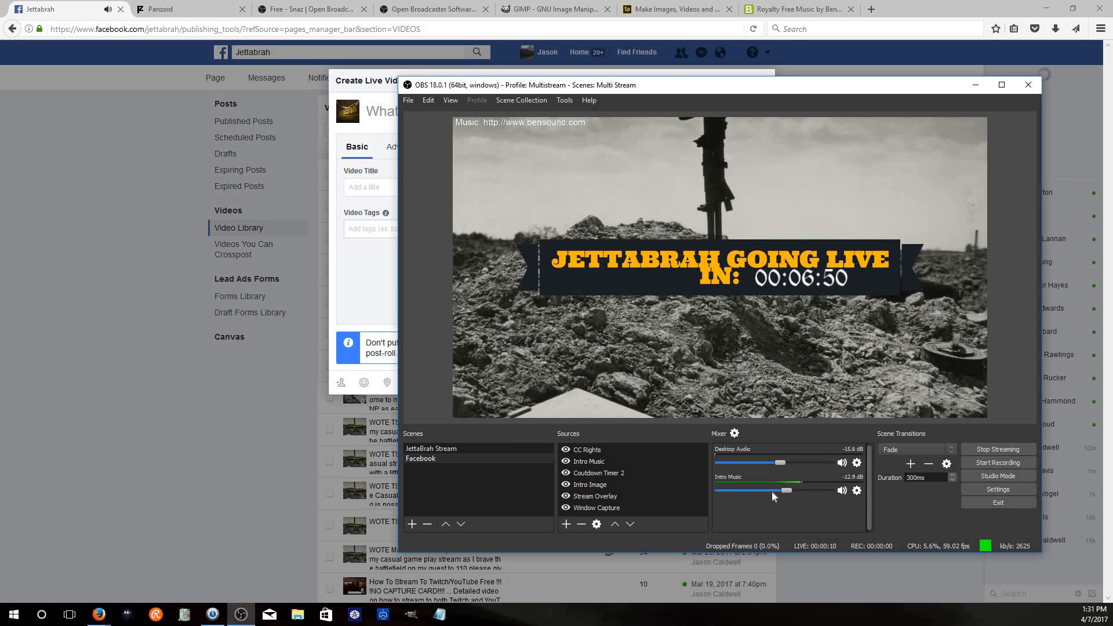
{"action": "left_click", "coordinate": [278, 448]}
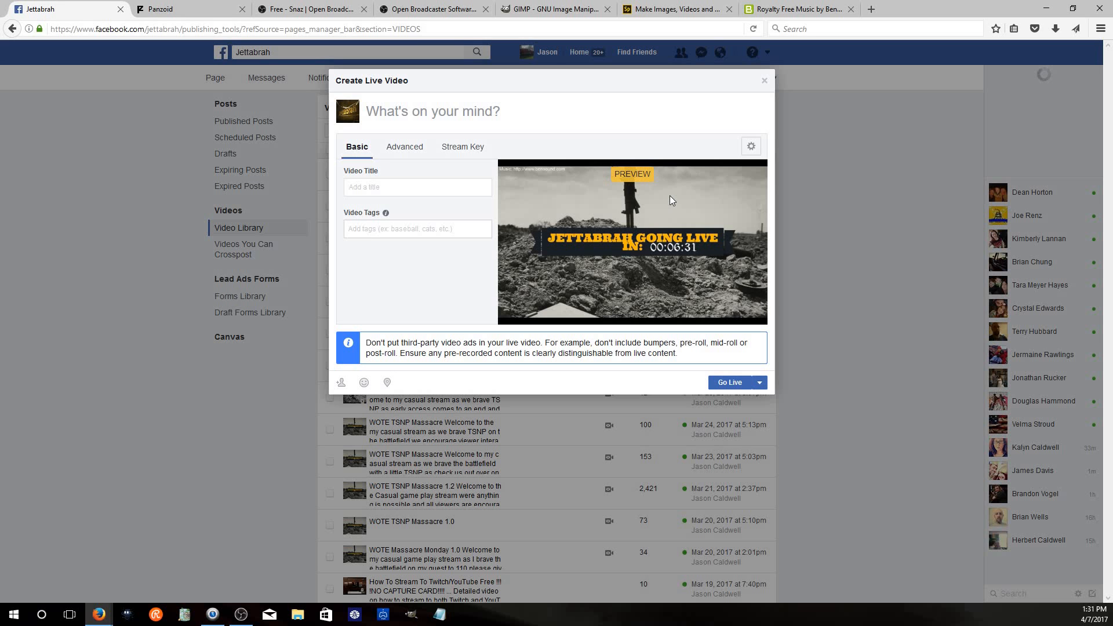
Stop the test stream in OBS
{"action": "left_click", "coordinate": [241, 614]}
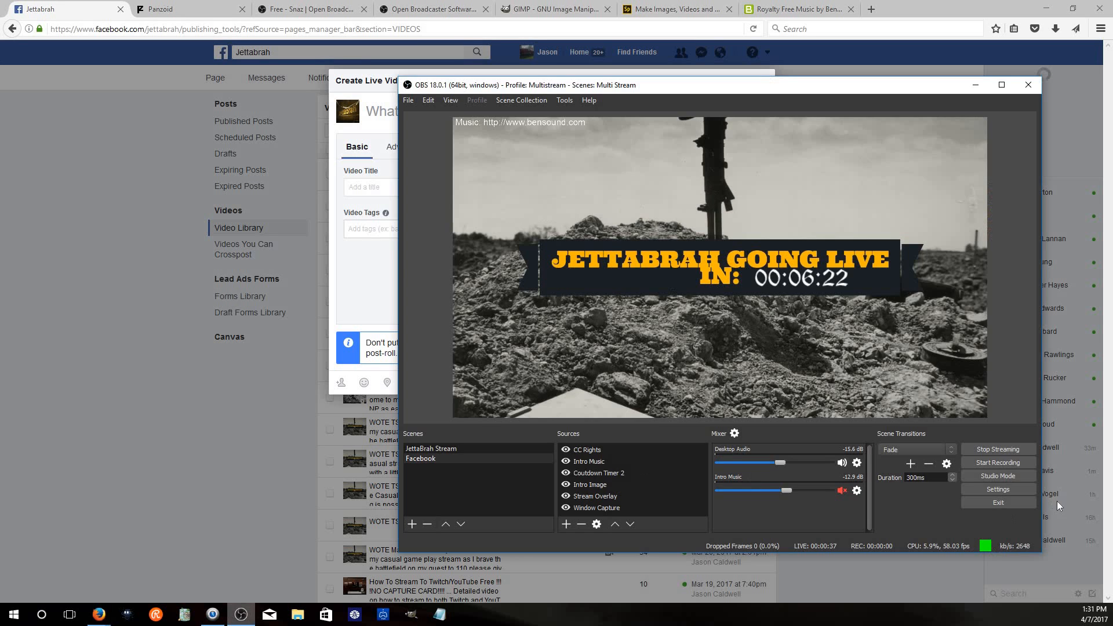
{"action": "left_click", "coordinate": [1000, 450]}
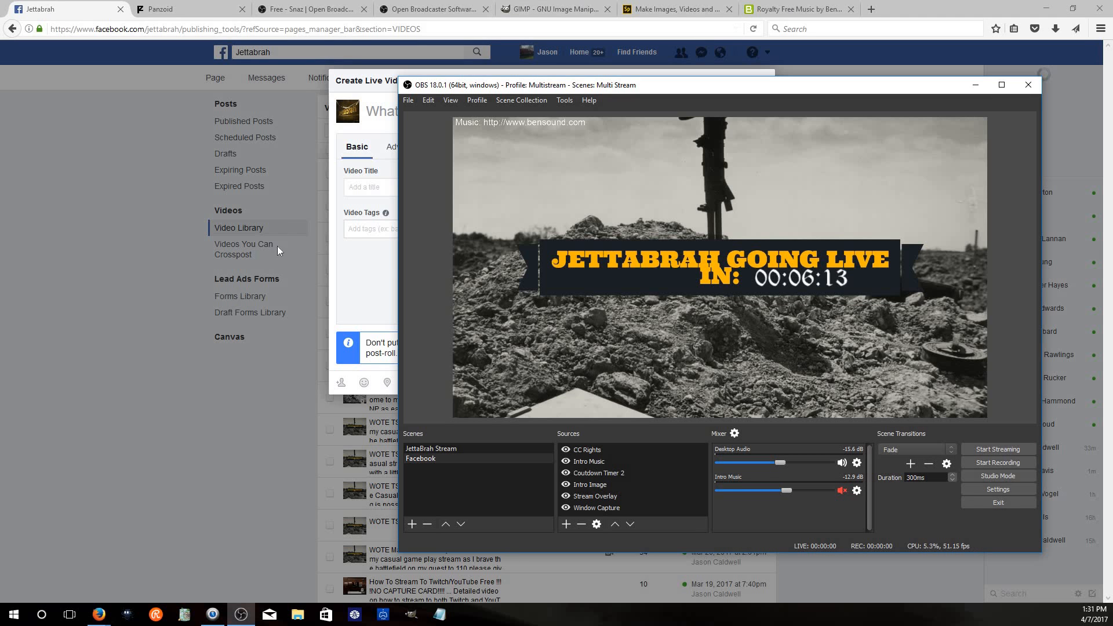
Close the Facebook Create Live Video dialog and return to the Jettabrah page home
{"action": "left_click", "coordinate": [386, 261]}
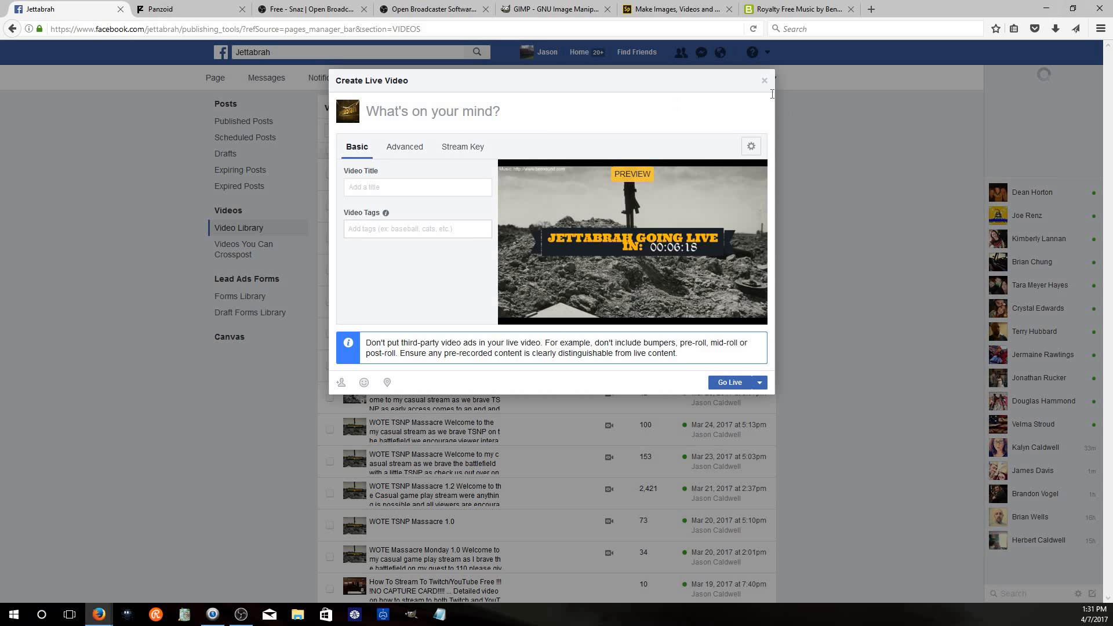
{"action": "left_click", "coordinate": [764, 80]}
{"action": "left_click", "coordinate": [641, 250]}
{"action": "left_click", "coordinate": [217, 83]}
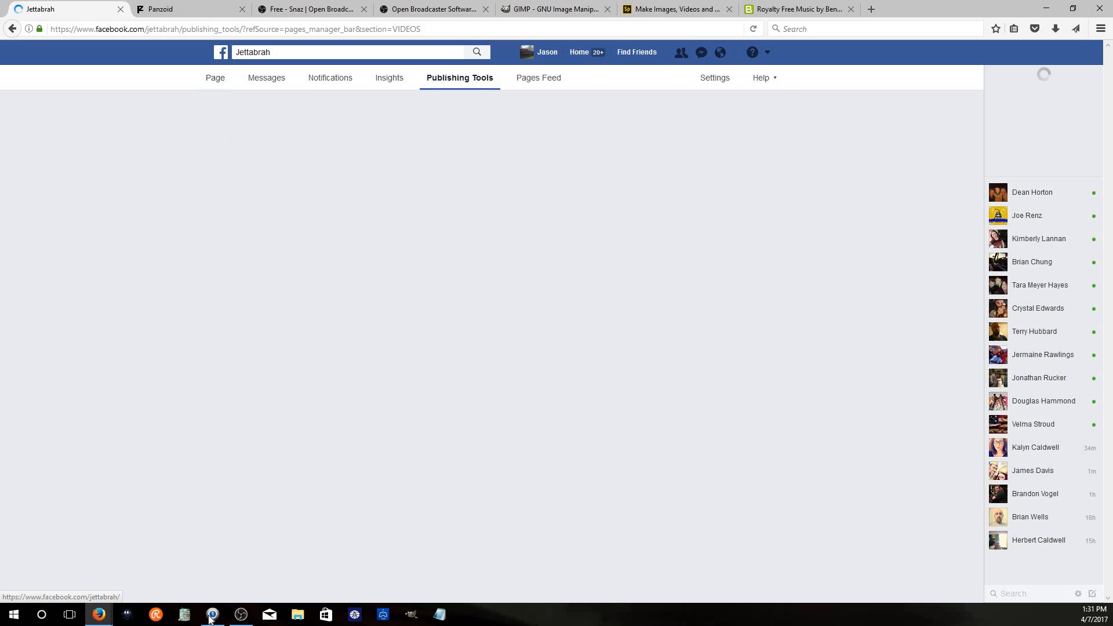
Hide the CC Rights, Intro Music, Countdown Timer 2 and Intro Image sources, then minimize OBS
{"action": "left_click", "coordinate": [240, 614]}
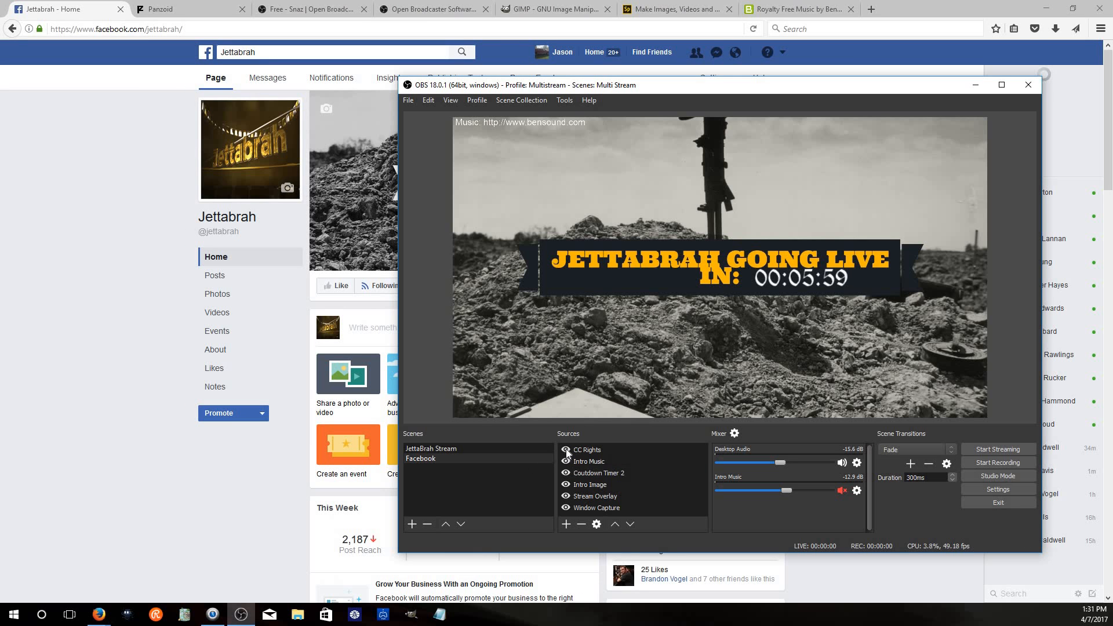
{"action": "left_click", "coordinate": [565, 450]}
{"action": "left_click", "coordinate": [566, 461]}
{"action": "left_click", "coordinate": [568, 473]}
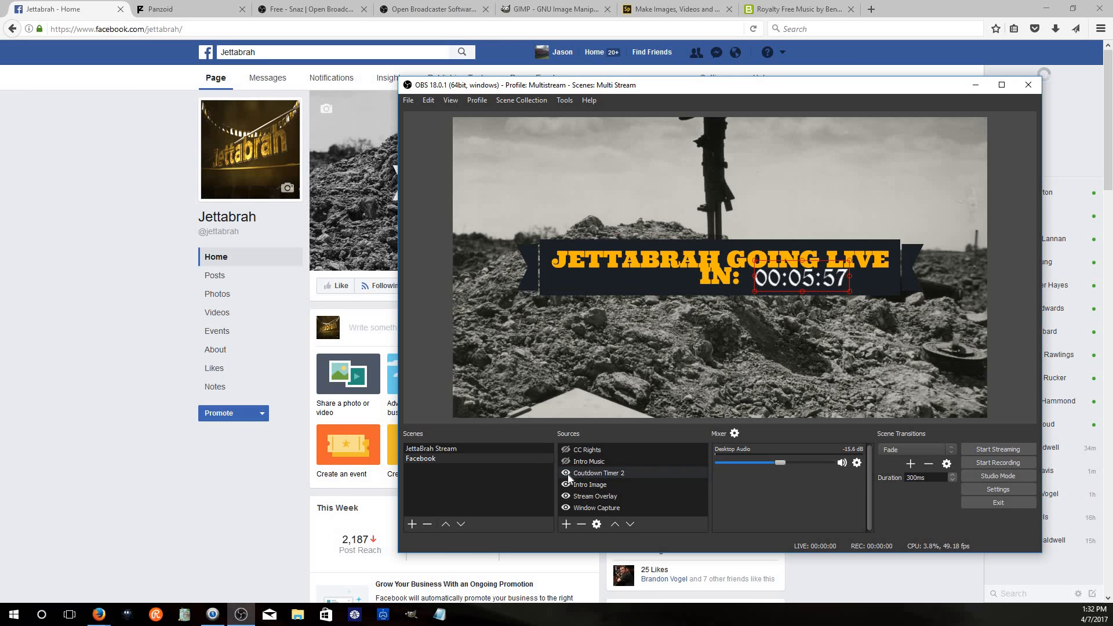
{"action": "left_click", "coordinate": [565, 485]}
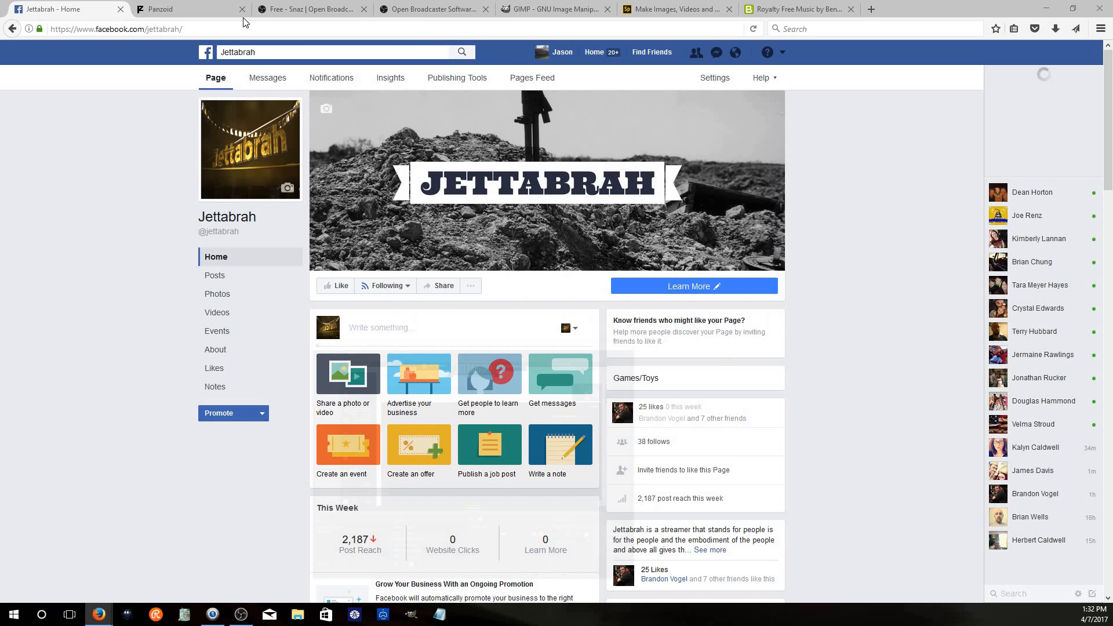
{"action": "left_click", "coordinate": [976, 85]}
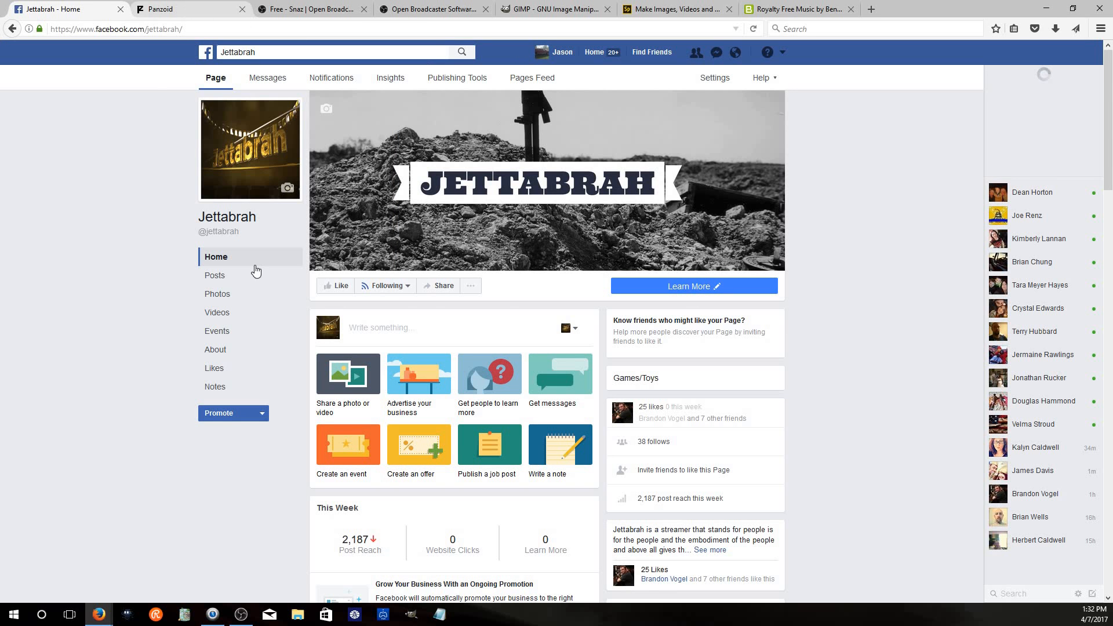
Switch to the Panzoid tab and open the Frame Do DiiogoFX template in Clipmaker
{"action": "left_click", "coordinate": [241, 615]}
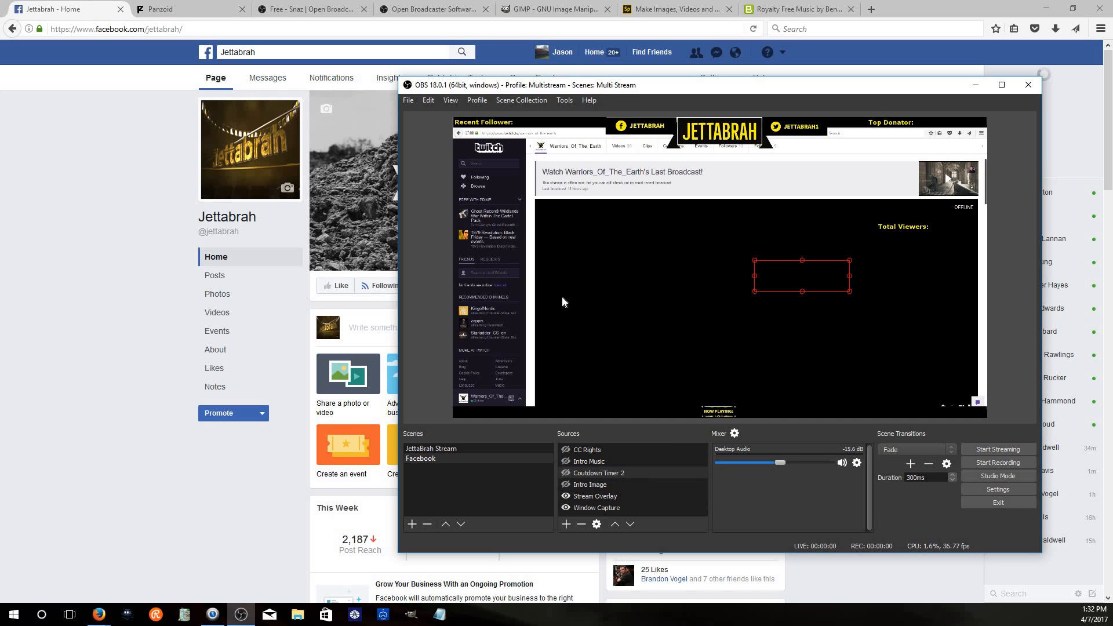
{"action": "left_click", "coordinate": [659, 463]}
{"action": "left_click", "coordinate": [194, 8]}
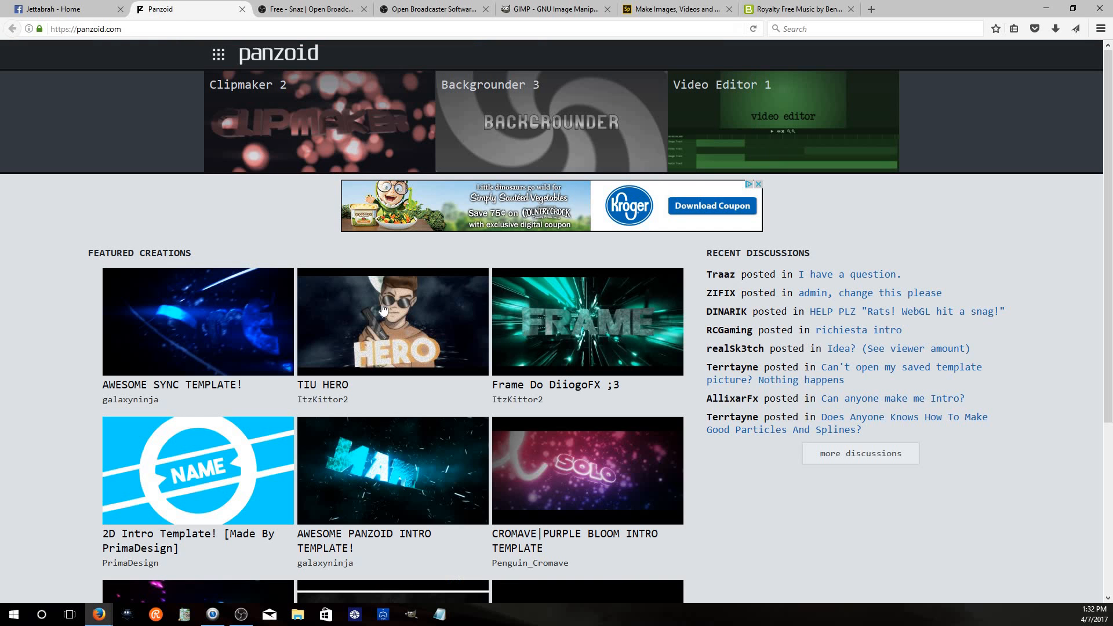
{"action": "left_click", "coordinate": [577, 385]}
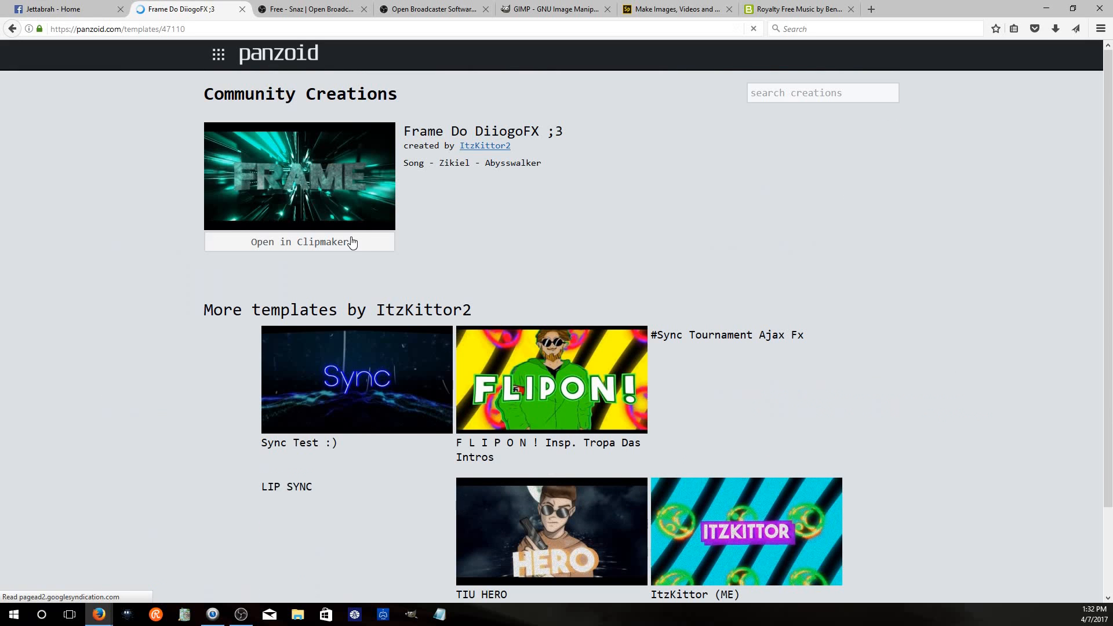
{"action": "left_click", "coordinate": [350, 241]}
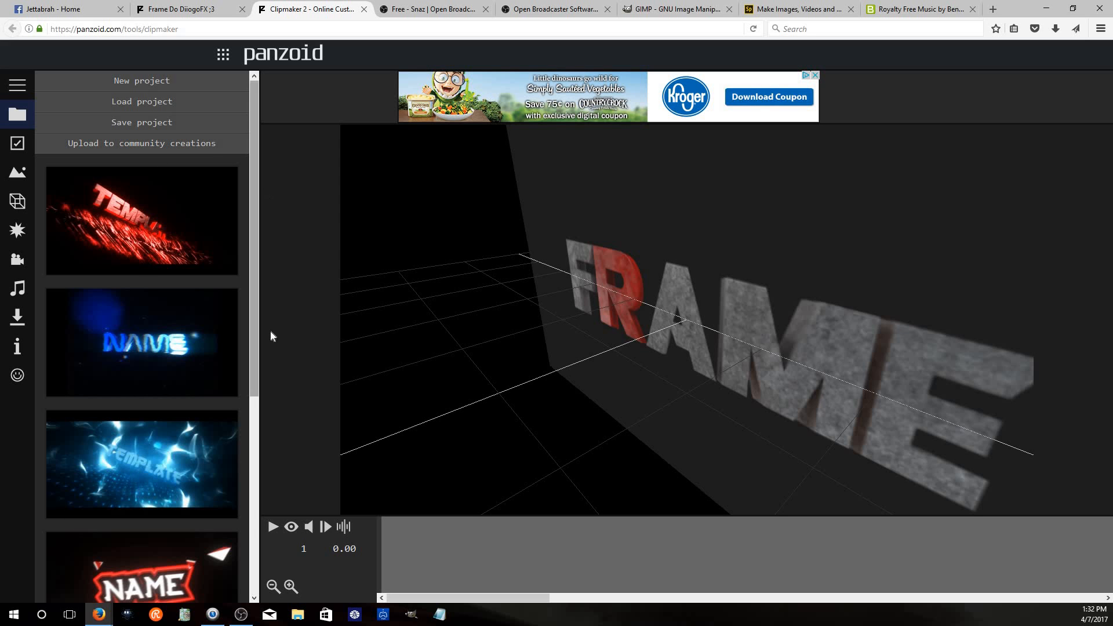
Browse the Clipmaker templates and inspect the template's box shape objects
{"action": "scroll", "coordinate": [277, 427], "scroll_direction": "down", "scroll_amount": 5}
{"action": "scroll", "coordinate": [270, 324], "scroll_direction": "up", "scroll_amount": 2}
{"action": "scroll", "coordinate": [270, 323], "scroll_direction": "up", "scroll_amount": 4}
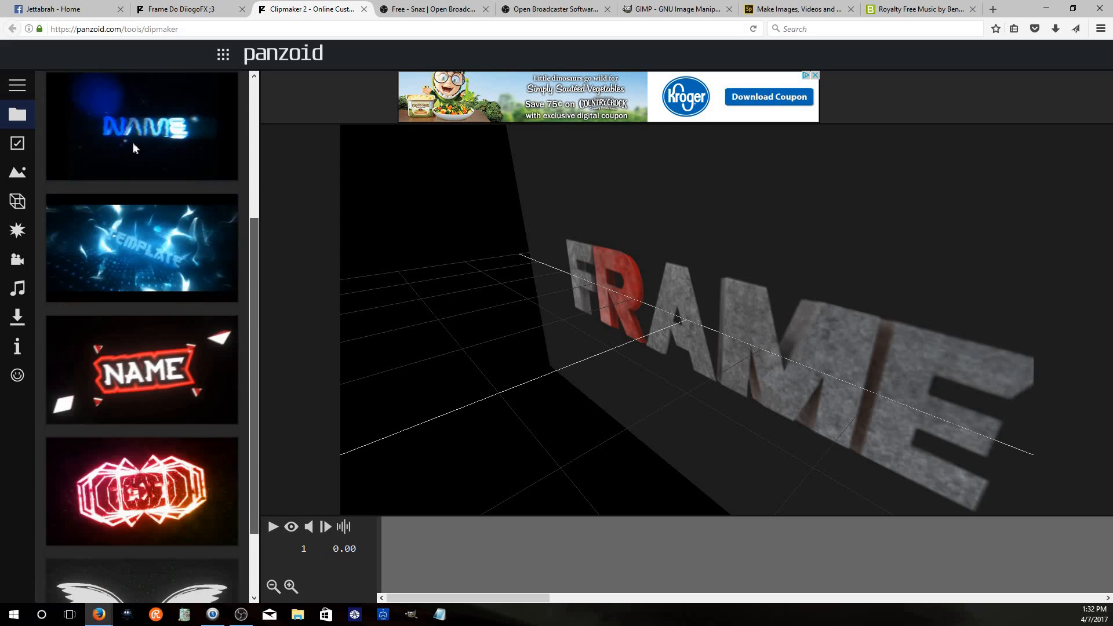
{"action": "left_click", "coordinate": [21, 204]}
{"action": "left_click", "coordinate": [79, 116]}
{"action": "left_click", "coordinate": [88, 102]}
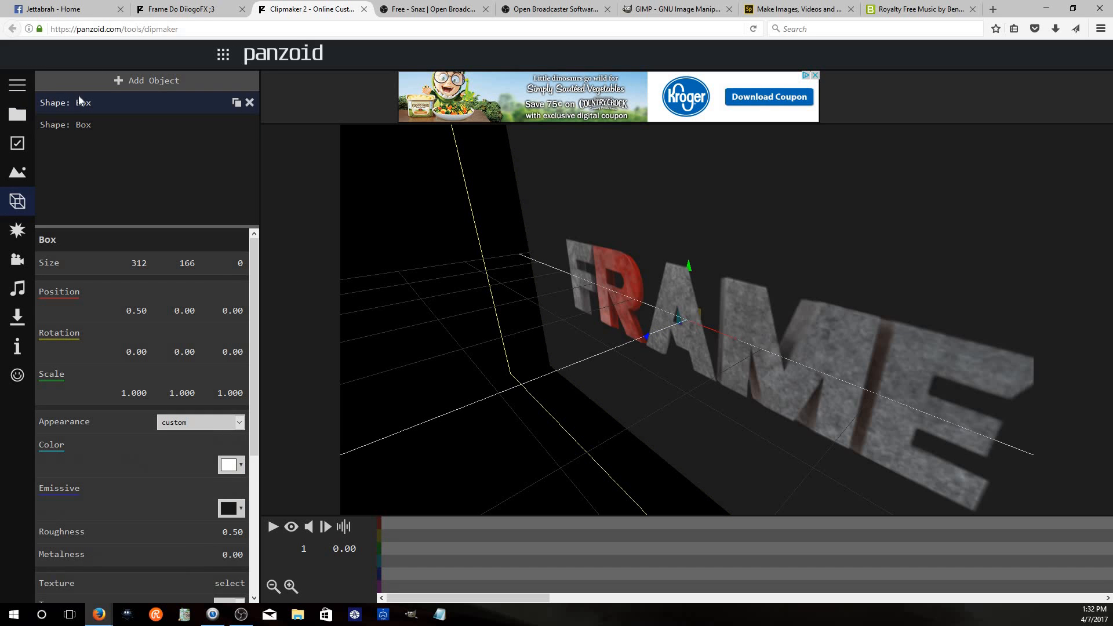
{"action": "left_click", "coordinate": [83, 125]}
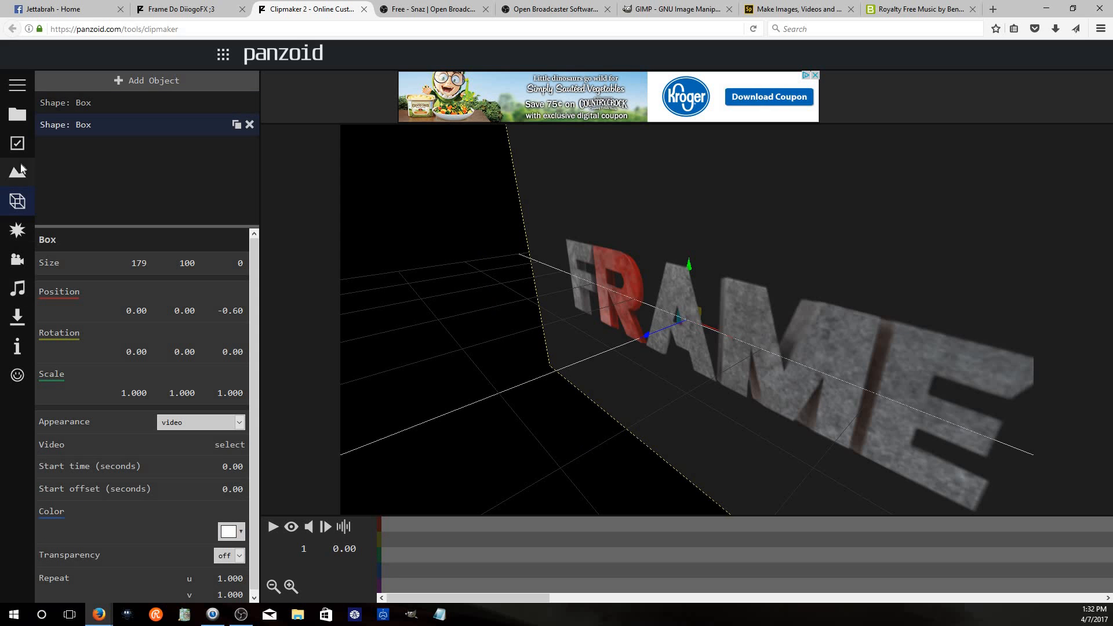
Examine the effects, audio track, project, basic settings and info panels in Clipmaker
{"action": "scroll", "coordinate": [175, 388], "scroll_direction": "down", "scroll_amount": 1}
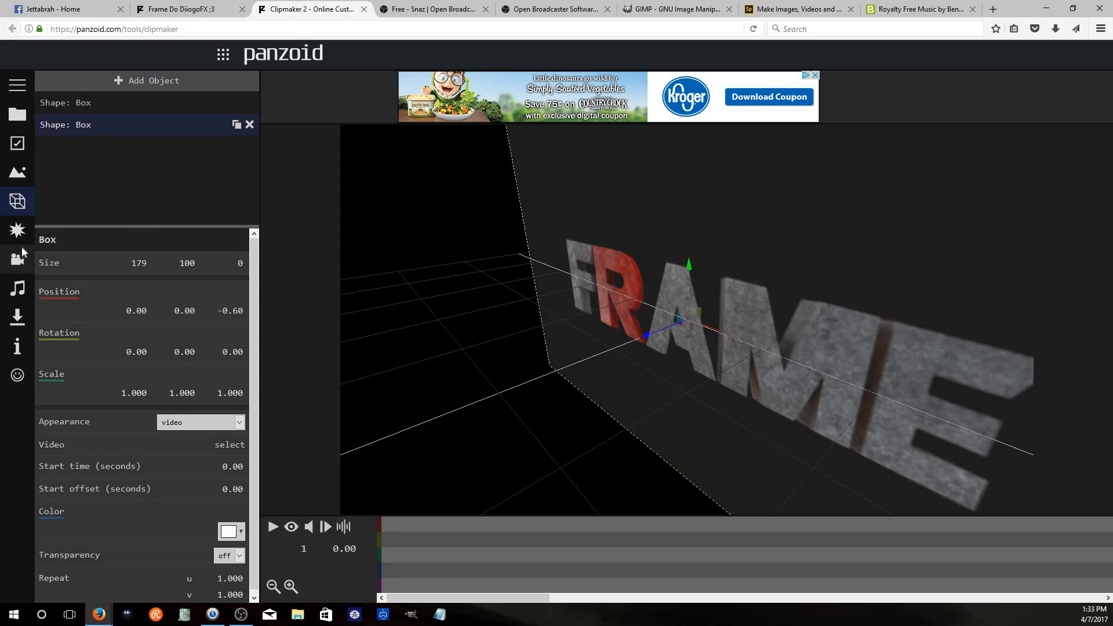
{"action": "left_click", "coordinate": [23, 247]}
{"action": "left_click", "coordinate": [21, 236]}
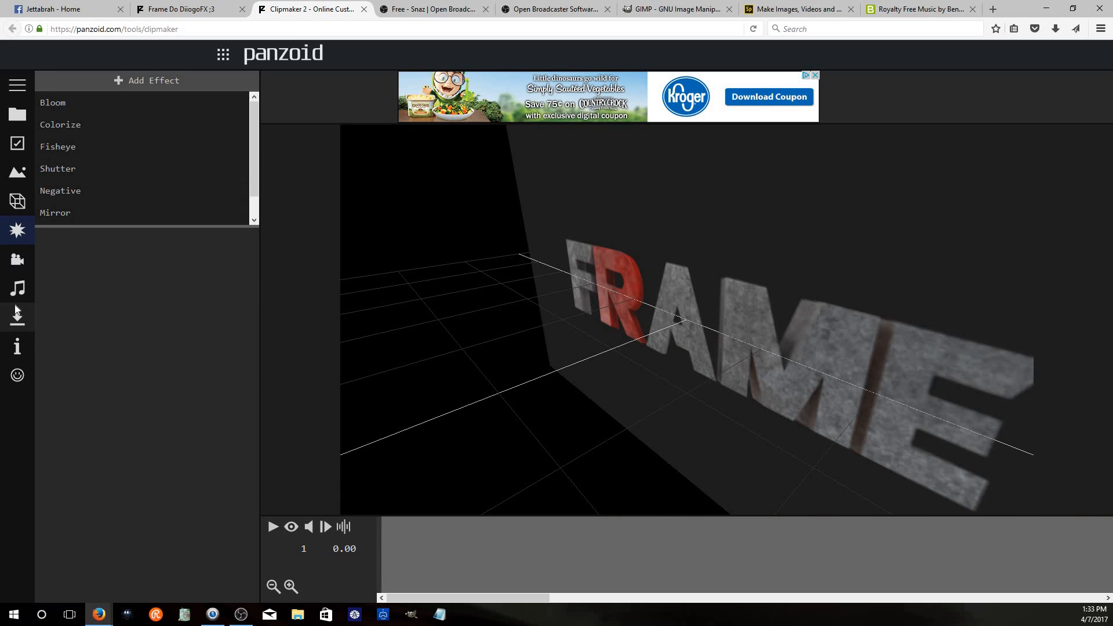
{"action": "left_click", "coordinate": [17, 288]}
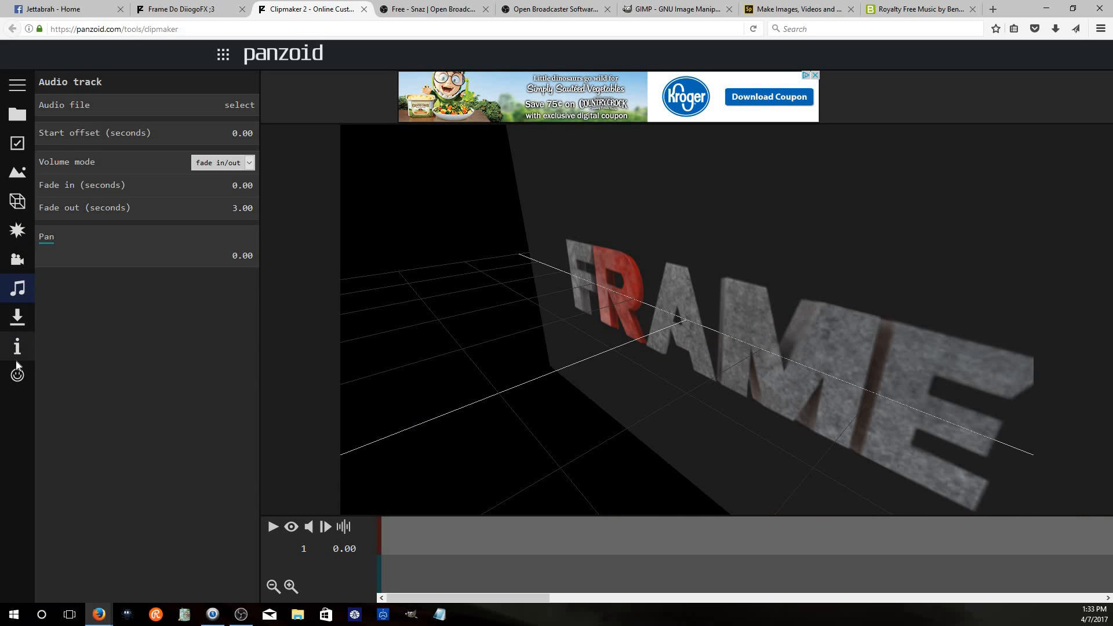
{"action": "left_click", "coordinate": [18, 346]}
{"action": "left_click", "coordinate": [17, 114]}
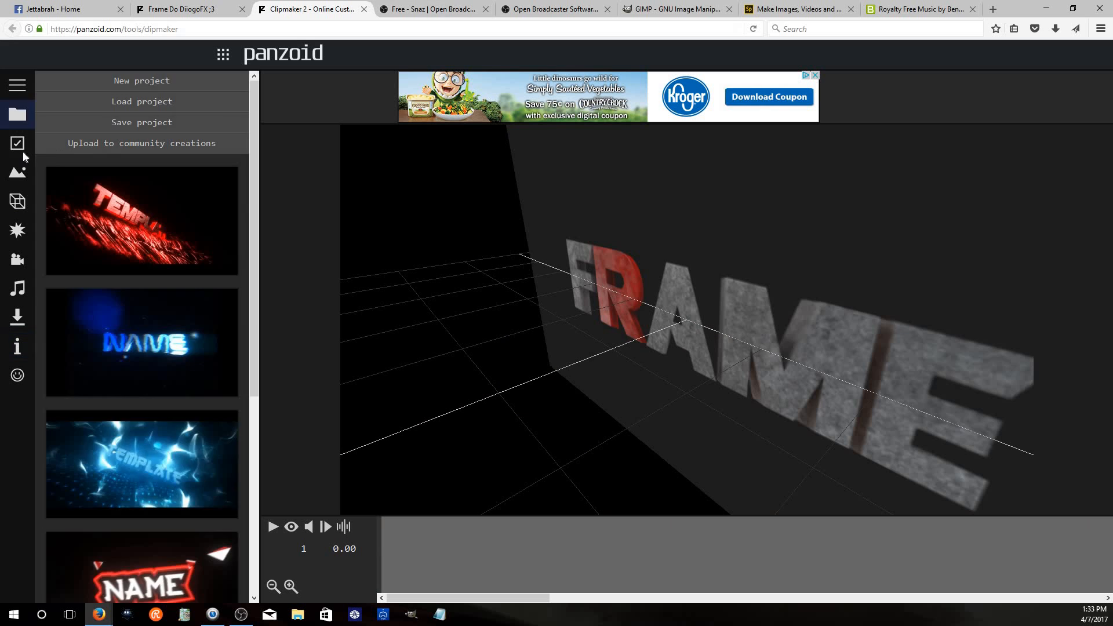
{"action": "left_click", "coordinate": [18, 143]}
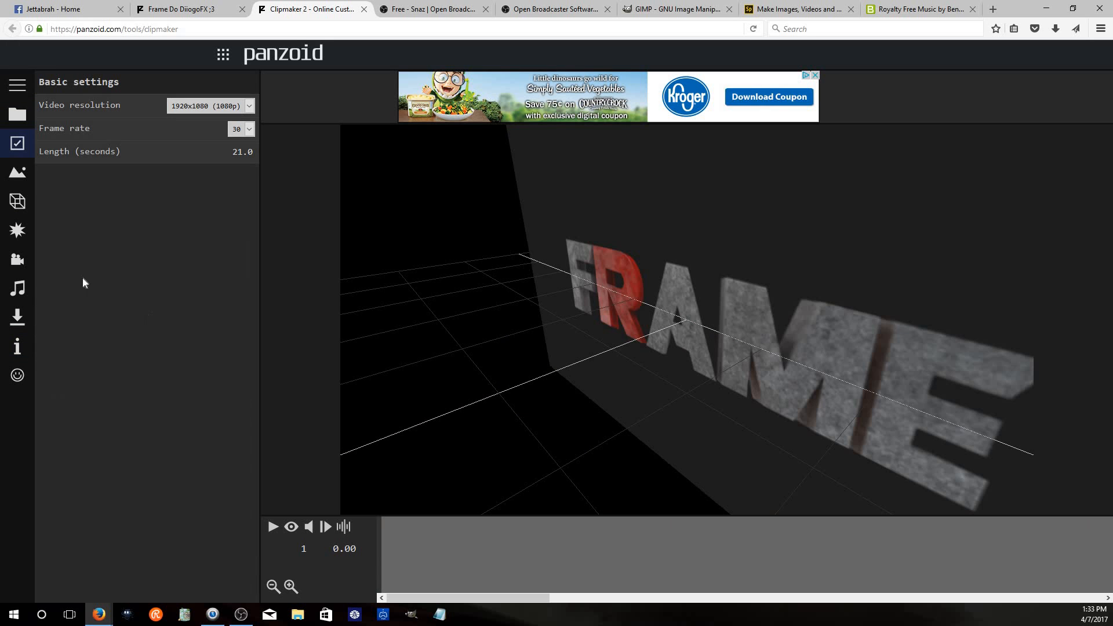
{"action": "left_click", "coordinate": [17, 346]}
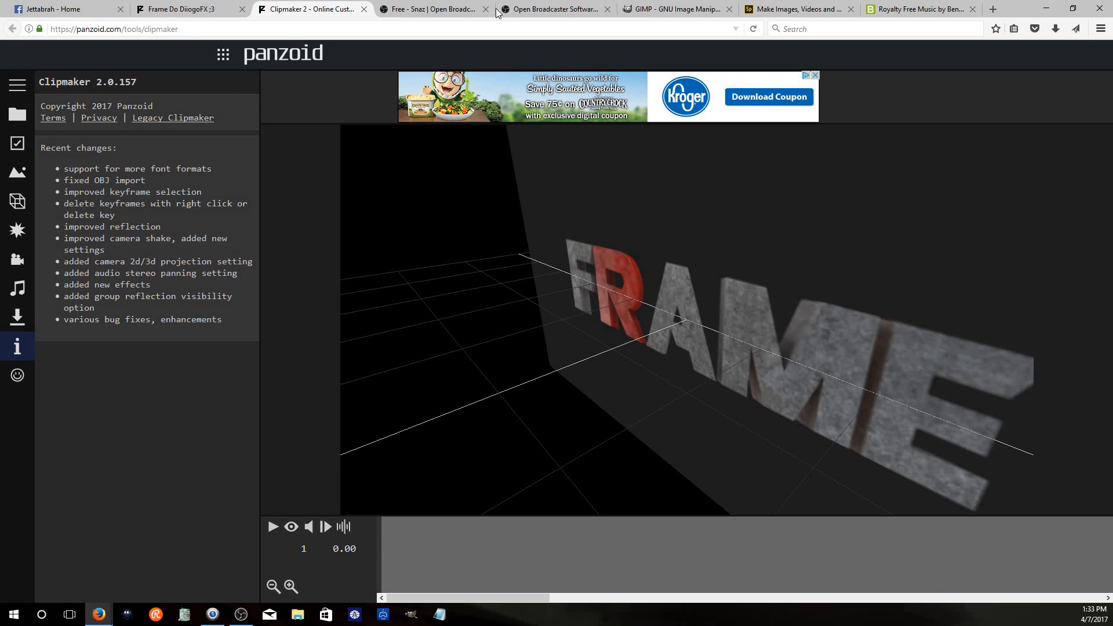
Close the Clipmaker tab and return to OBS
{"action": "left_click", "coordinate": [364, 9]}
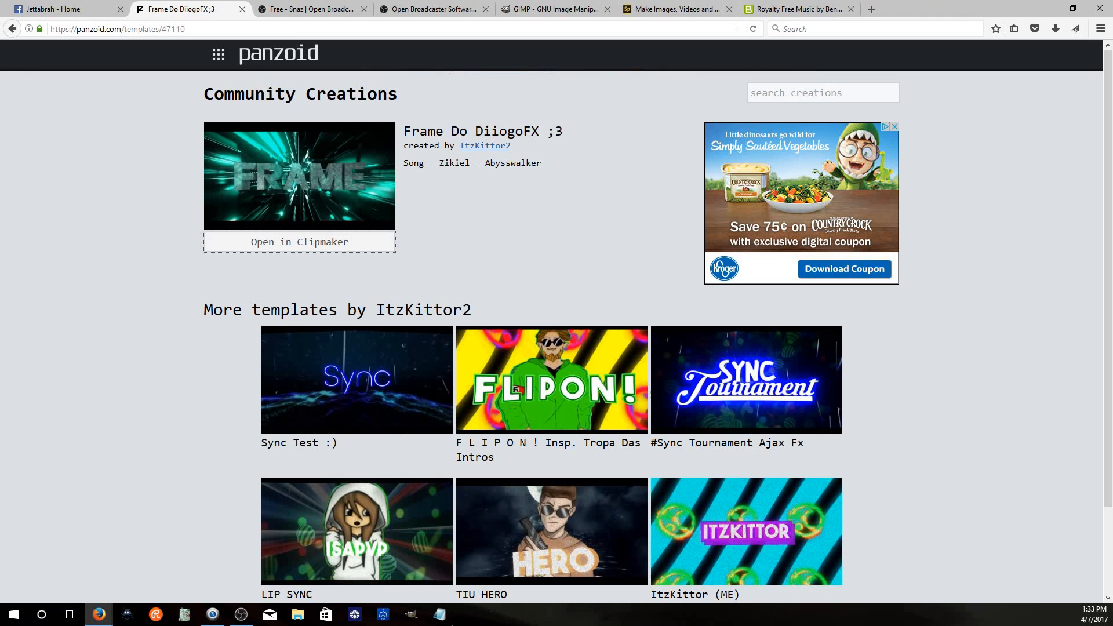
{"action": "left_click", "coordinate": [241, 615]}
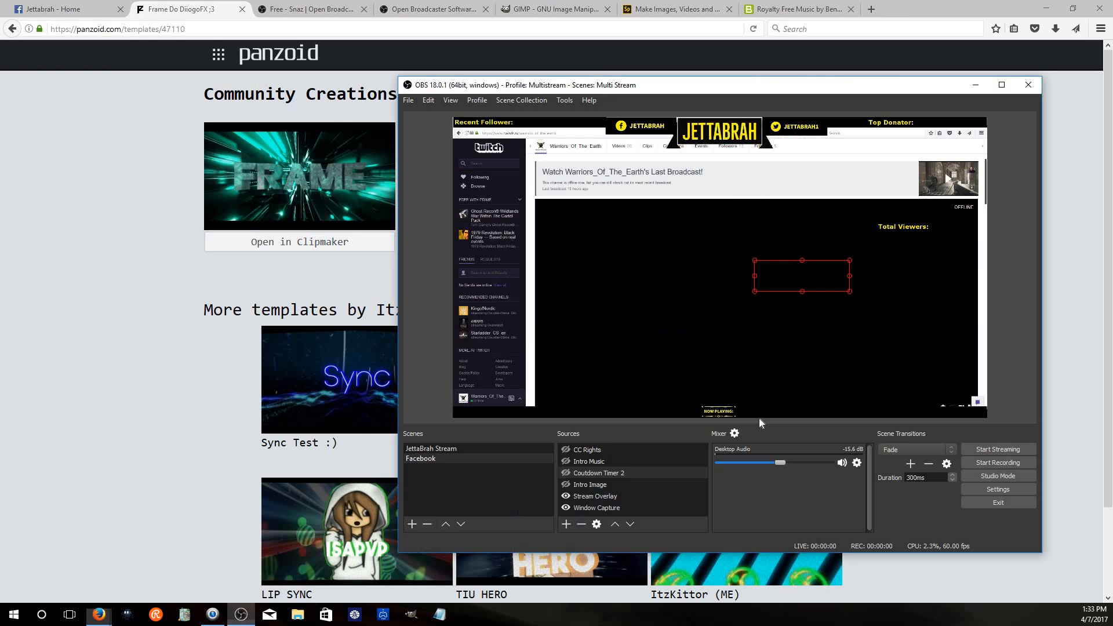
Add a new Media Source to the JettaBrah Stream scene using the Intro Jetta 2 video from the Twitch Videos folder
{"action": "left_click", "coordinate": [564, 527]}
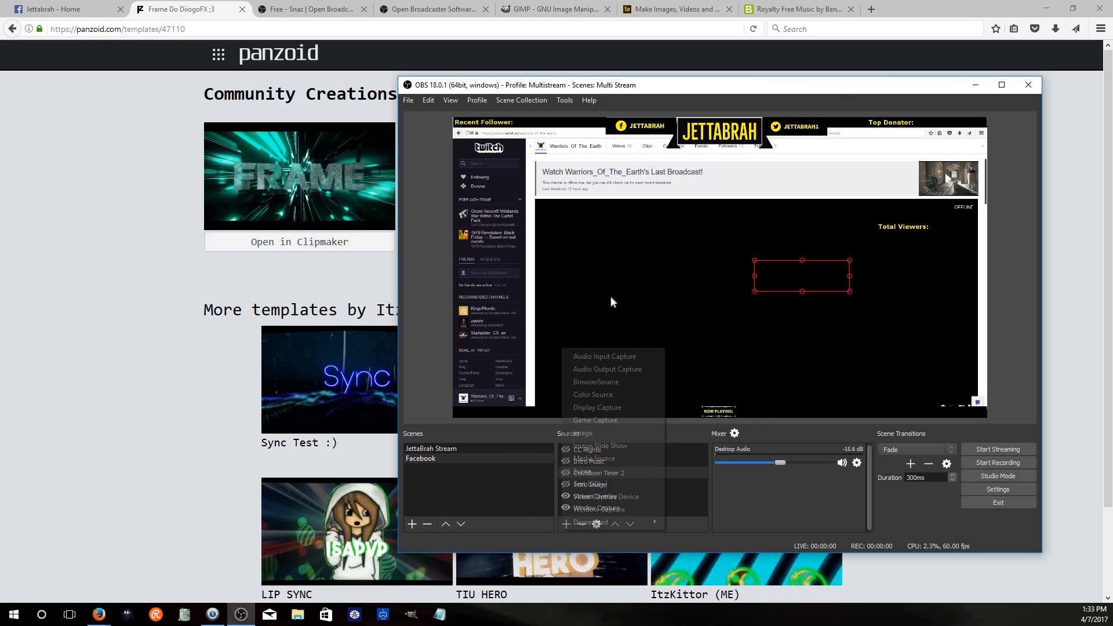
{"action": "left_click", "coordinate": [632, 459]}
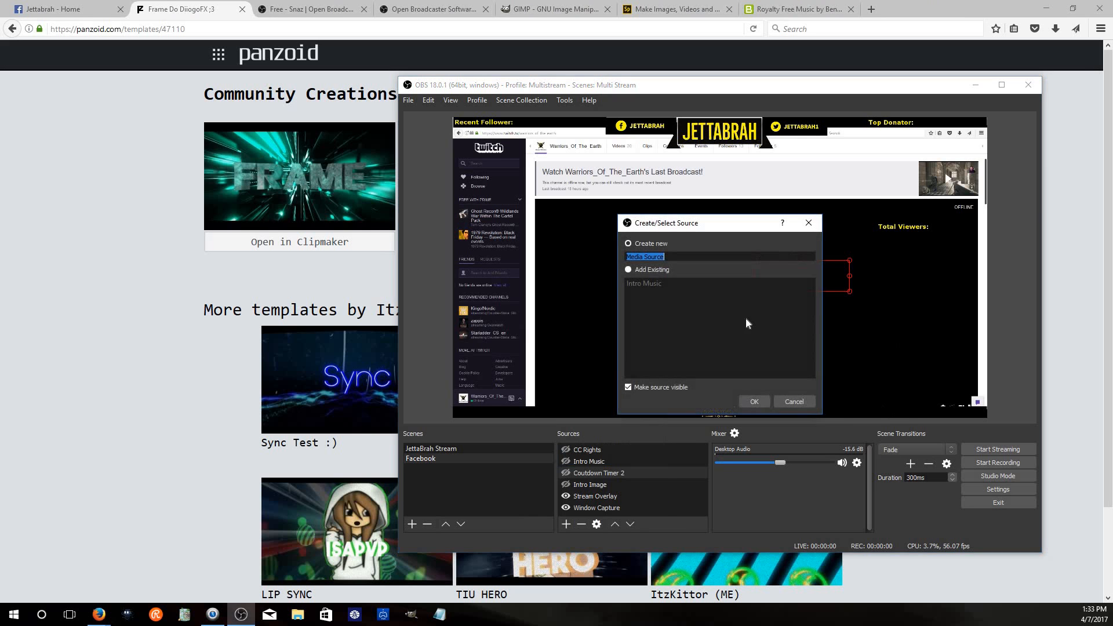
{"action": "left_click", "coordinate": [759, 399]}
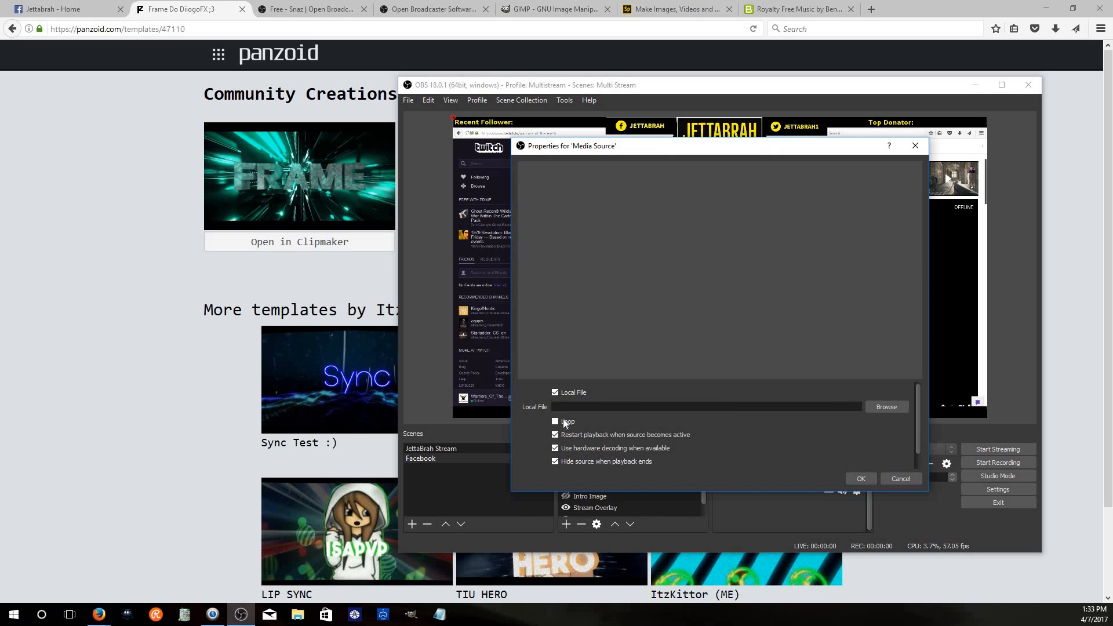
{"action": "left_click", "coordinate": [886, 406]}
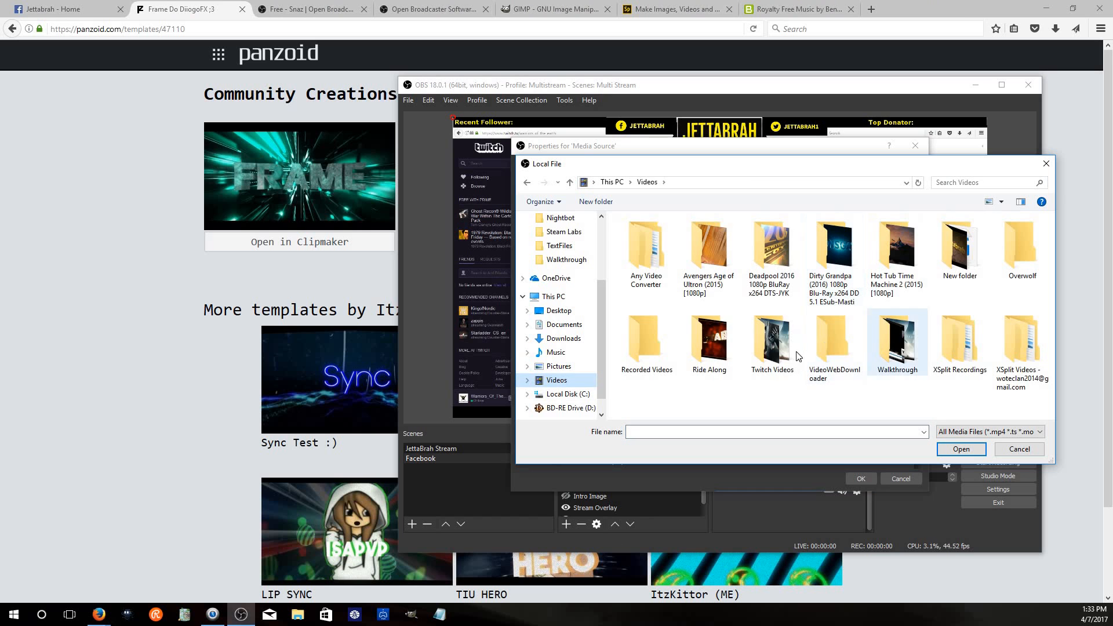
{"action": "double_click", "coordinate": [777, 349]}
{"action": "left_click", "coordinate": [748, 251]}
{"action": "left_click", "coordinate": [647, 253]}
{"action": "left_click", "coordinate": [962, 450]}
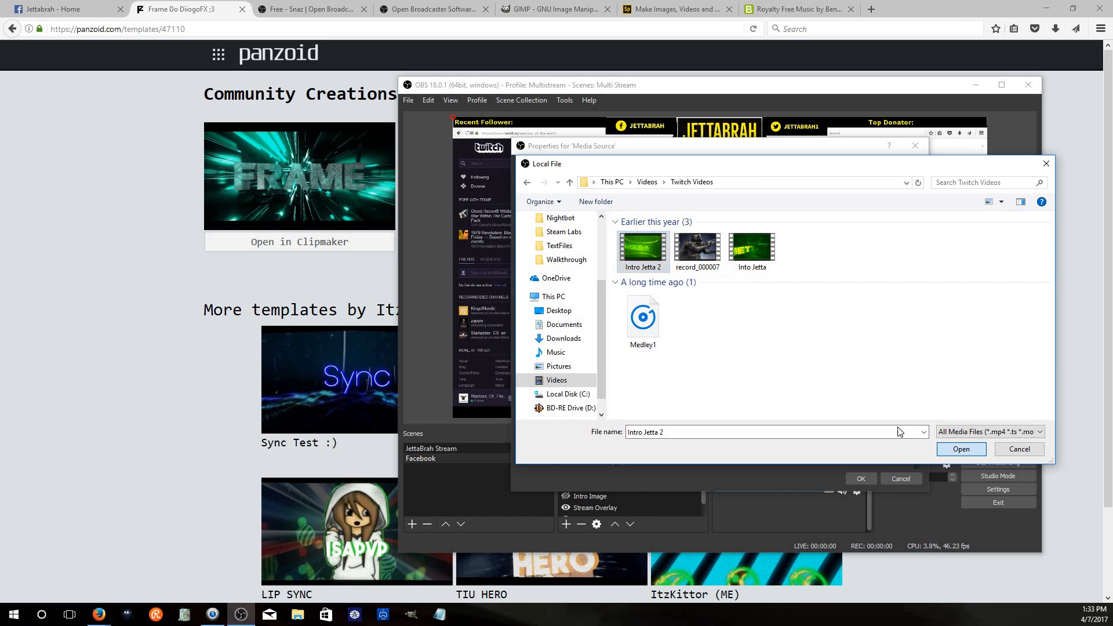
{"action": "left_click", "coordinate": [868, 477]}
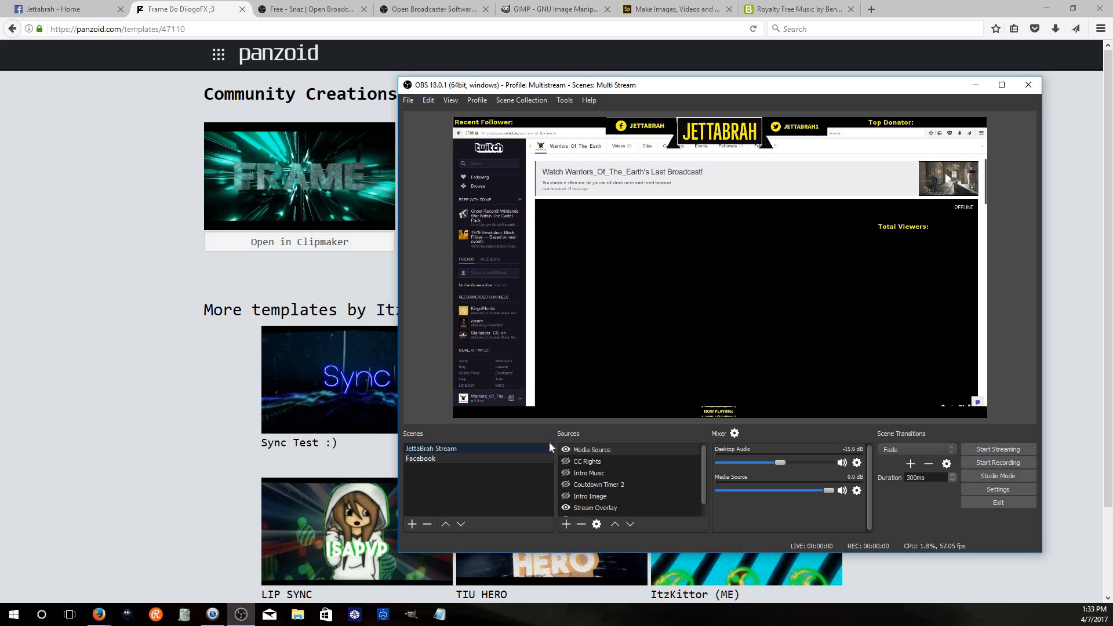
Toggle the Media Source's visibility in the scene's source list
{"action": "left_click", "coordinate": [565, 450]}
{"action": "left_click", "coordinate": [565, 450]}
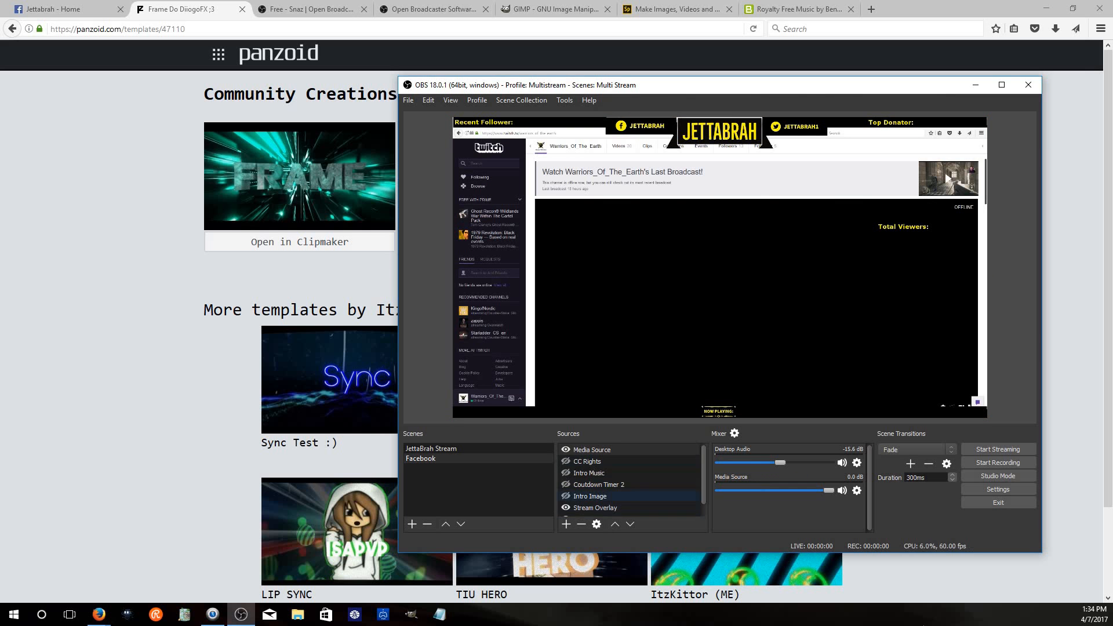
{"action": "left_click", "coordinate": [566, 450]}
{"action": "left_click", "coordinate": [576, 484]}
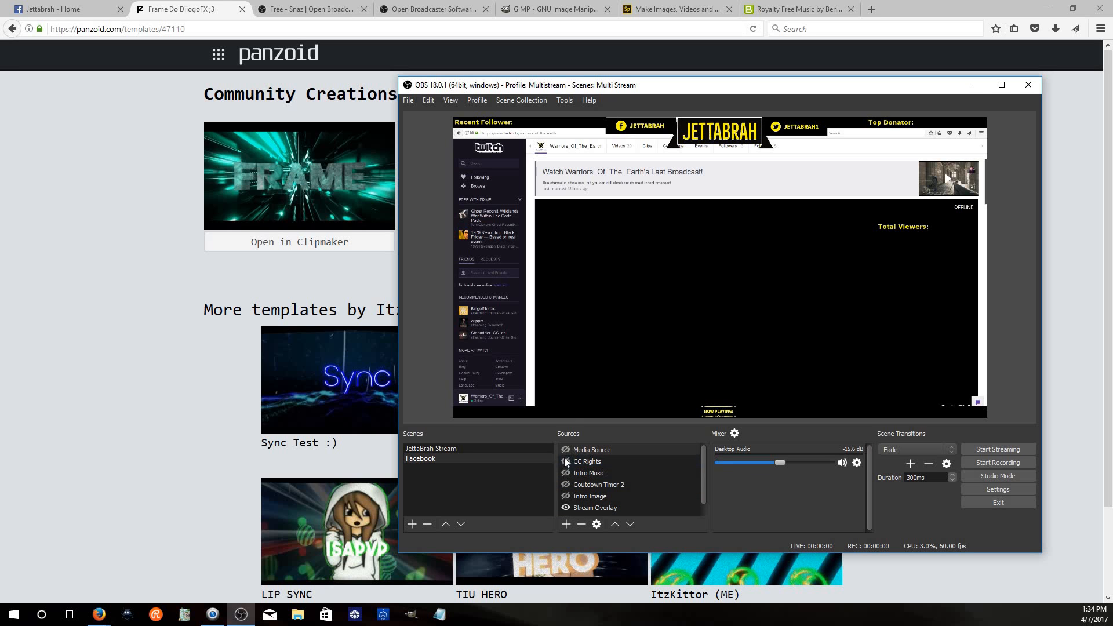
Toggle the Stream Overlay source's visibility and select it in the source list
{"action": "scroll", "coordinate": [570, 508], "scroll_direction": "down", "scroll_amount": 1}
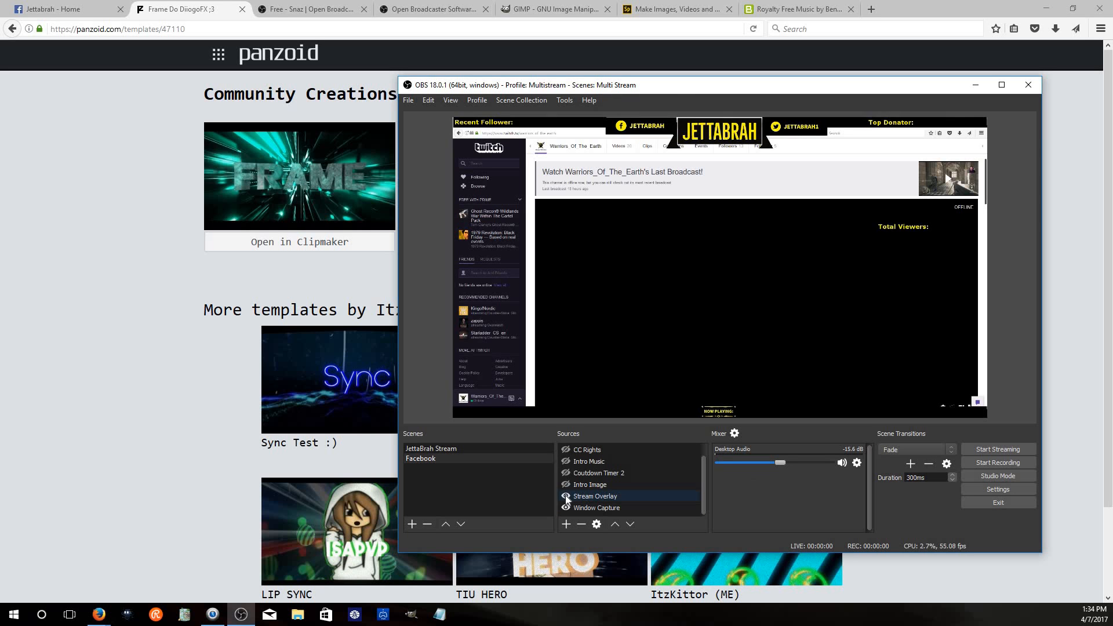
{"action": "left_click", "coordinate": [566, 496]}
{"action": "scroll", "coordinate": [639, 499], "scroll_direction": "up", "scroll_amount": 1}
{"action": "scroll", "coordinate": [639, 499], "scroll_direction": "down", "scroll_amount": 1}
{"action": "scroll", "coordinate": [639, 497], "scroll_direction": "up", "scroll_amount": 1}
{"action": "scroll", "coordinate": [638, 497], "scroll_direction": "down", "scroll_amount": 1}
{"action": "left_click", "coordinate": [620, 494]}
{"action": "scroll", "coordinate": [631, 495], "scroll_direction": "up", "scroll_amount": 1}
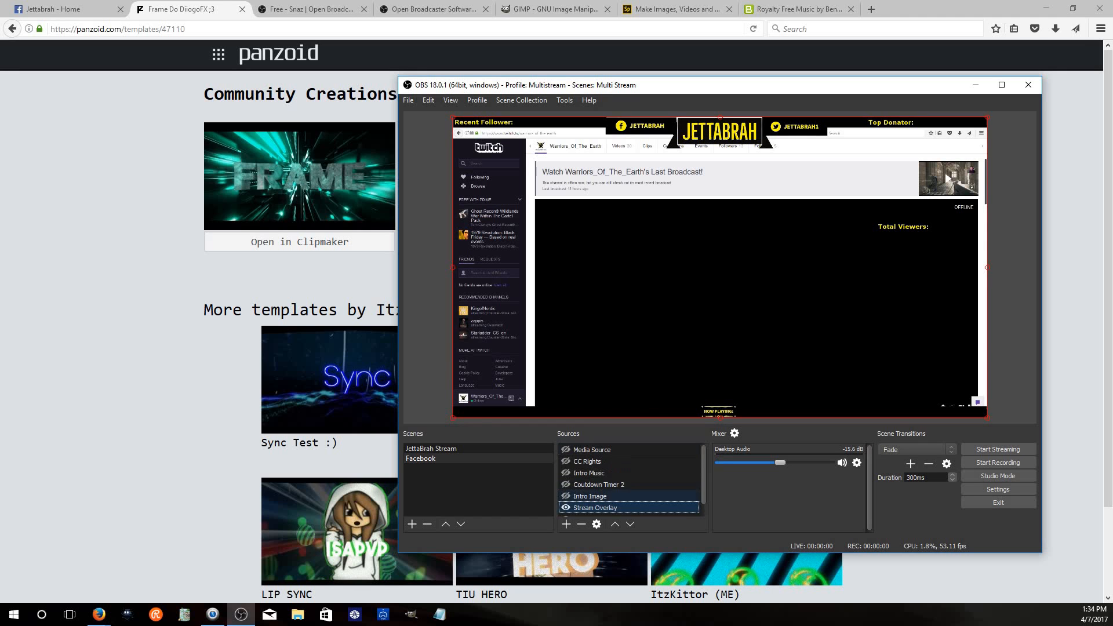
{"action": "scroll", "coordinate": [635, 501], "scroll_direction": "down", "scroll_amount": 1}
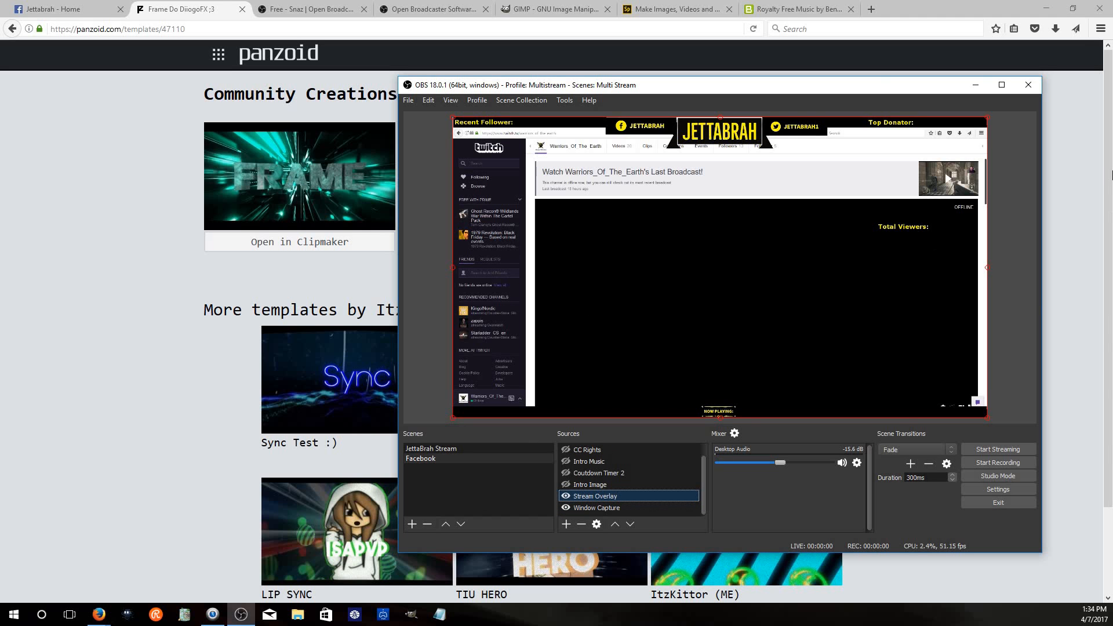
Move the OBS window higher on the screen and minimize it
{"action": "left_click_drag", "start_coordinate": [777, 73], "coordinate": [779, 65]}
{"action": "left_click_drag", "start_coordinate": [691, 76], "coordinate": [632, 61]}
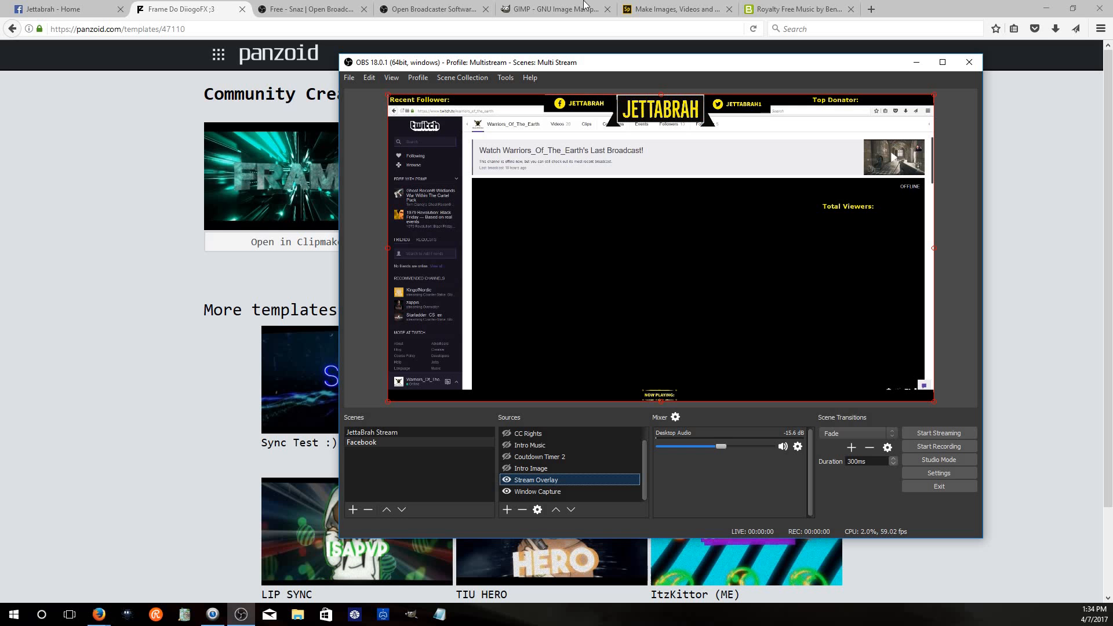
{"action": "left_click", "coordinate": [917, 62]}
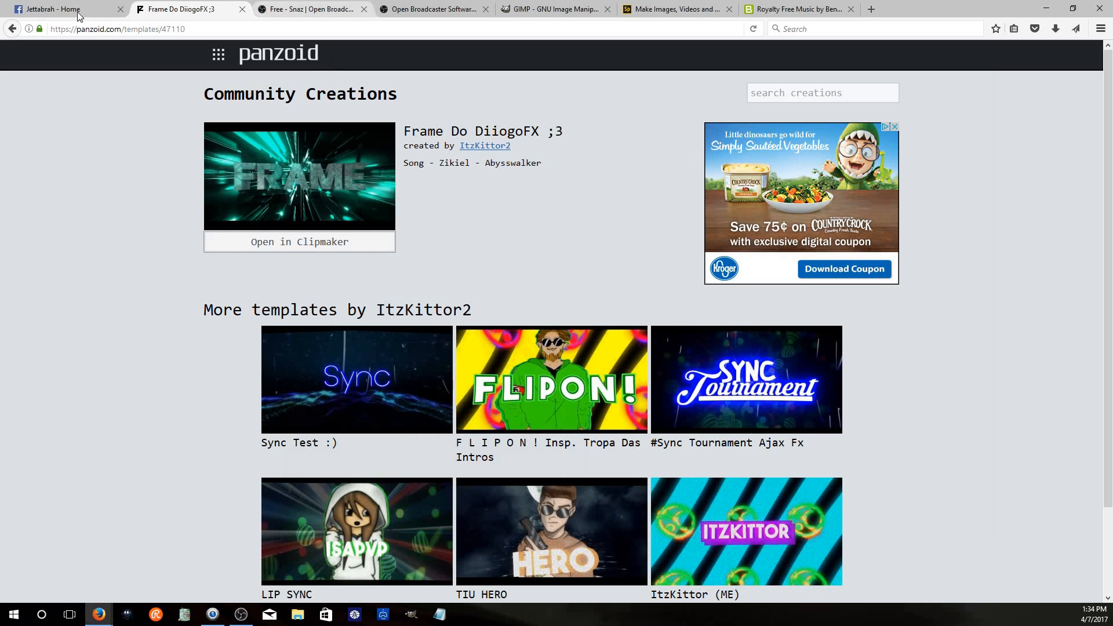
Switch to the Jettabrah Facebook page tab, briefly restore OBS, and minimize it again
{"action": "left_click", "coordinate": [66, 10]}
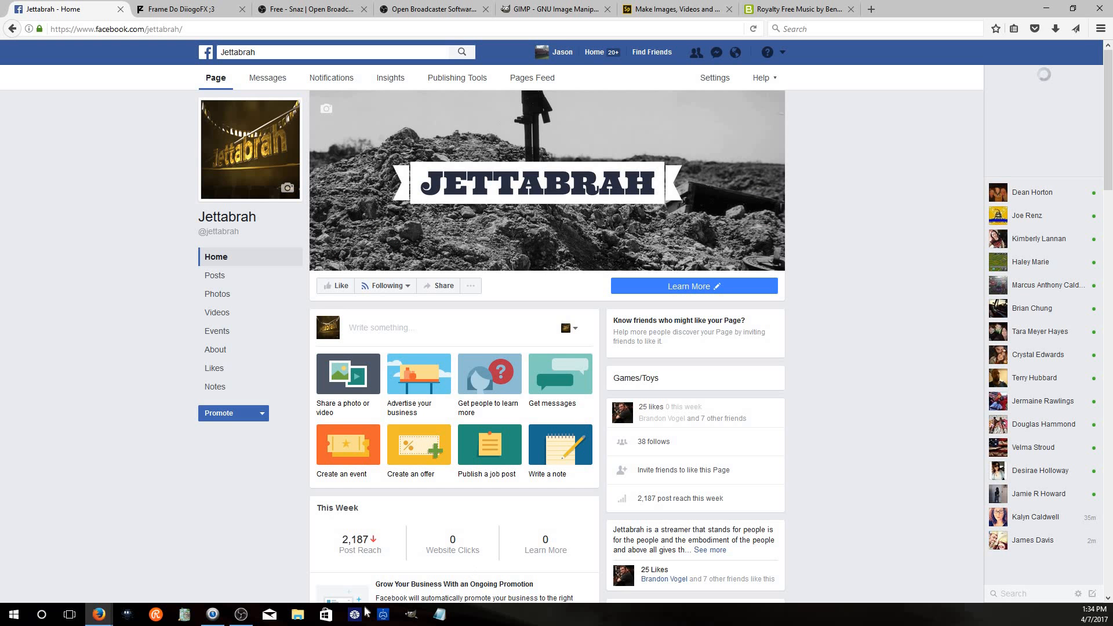
{"action": "left_click", "coordinate": [243, 615]}
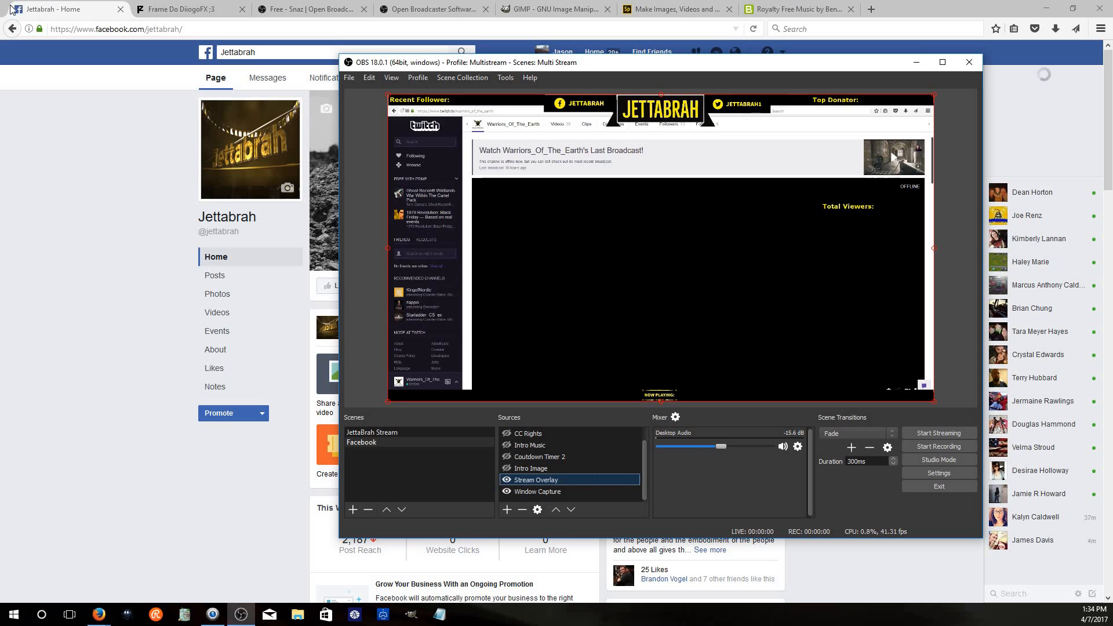
{"action": "left_click", "coordinate": [914, 62]}
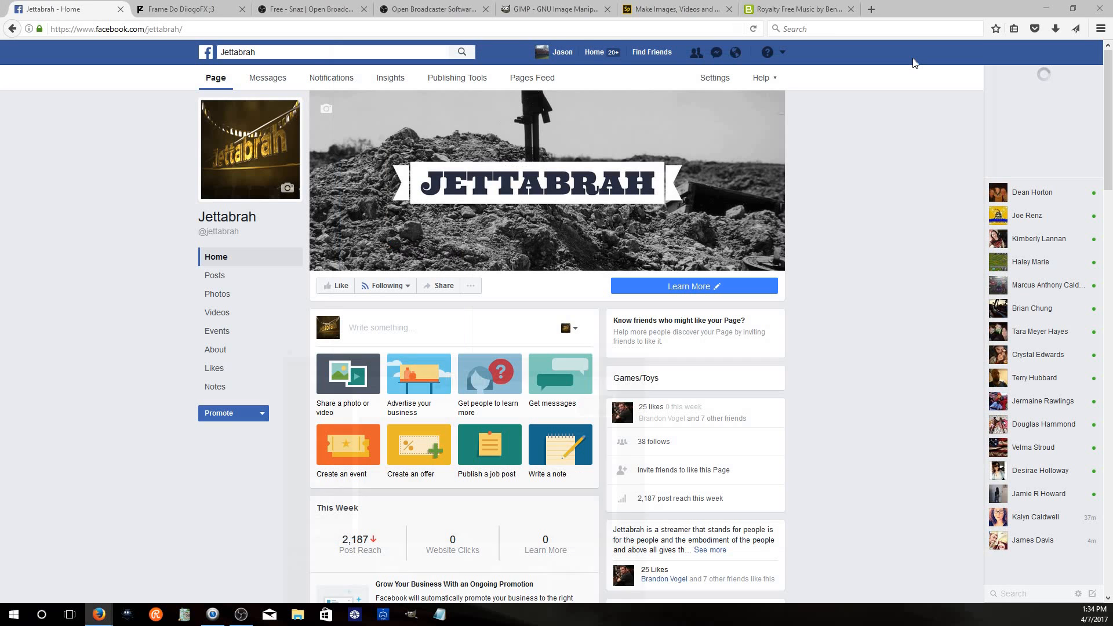